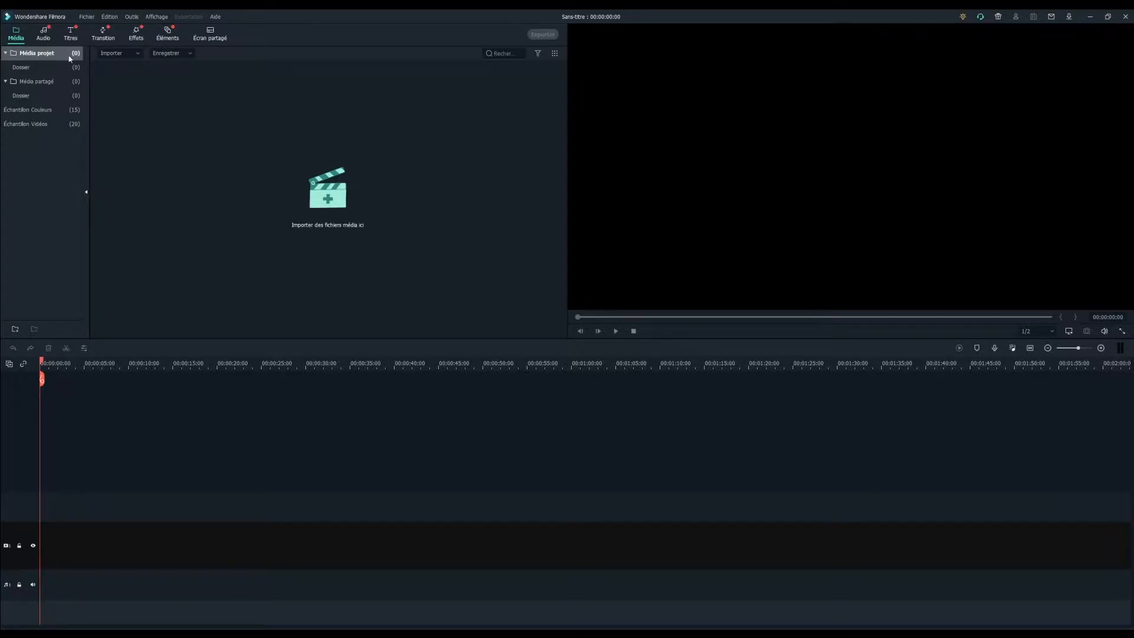
Browse the included audio library from the music tracks down to the sound effects.
click(43, 34)
scroll(384, 218, down, 2)
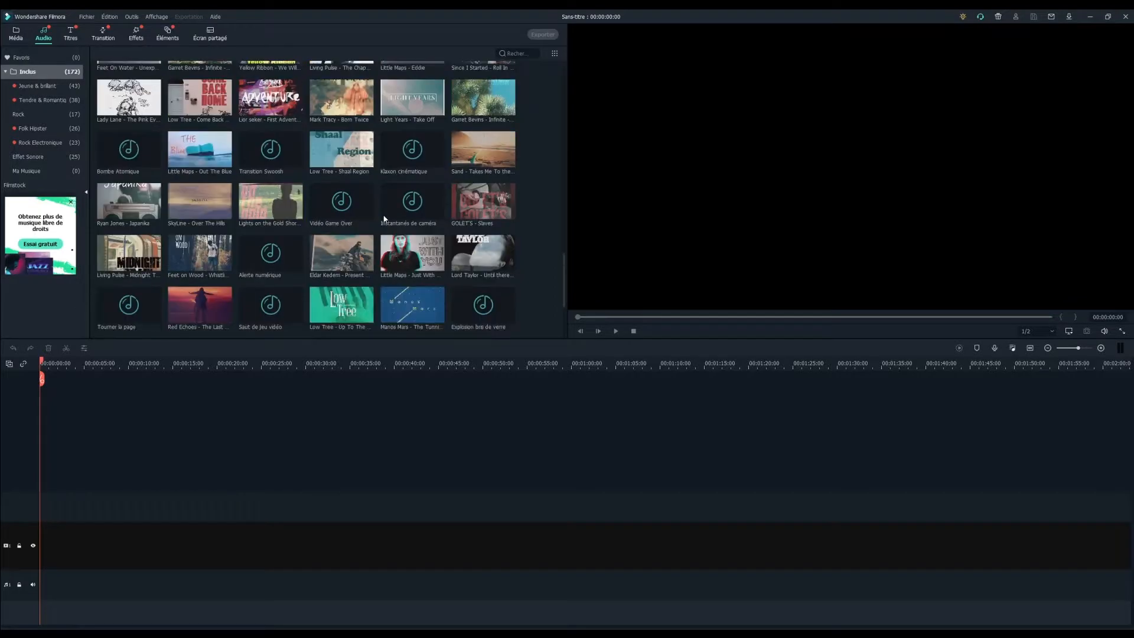
scroll(384, 218, down, 4)
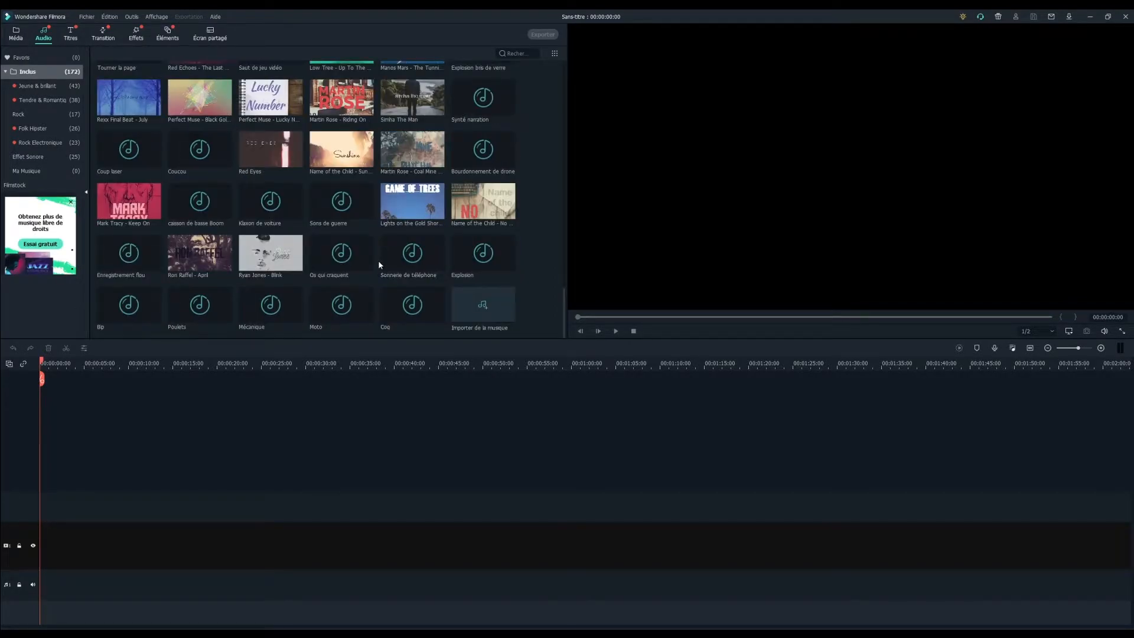
scroll(379, 265, up, 10)
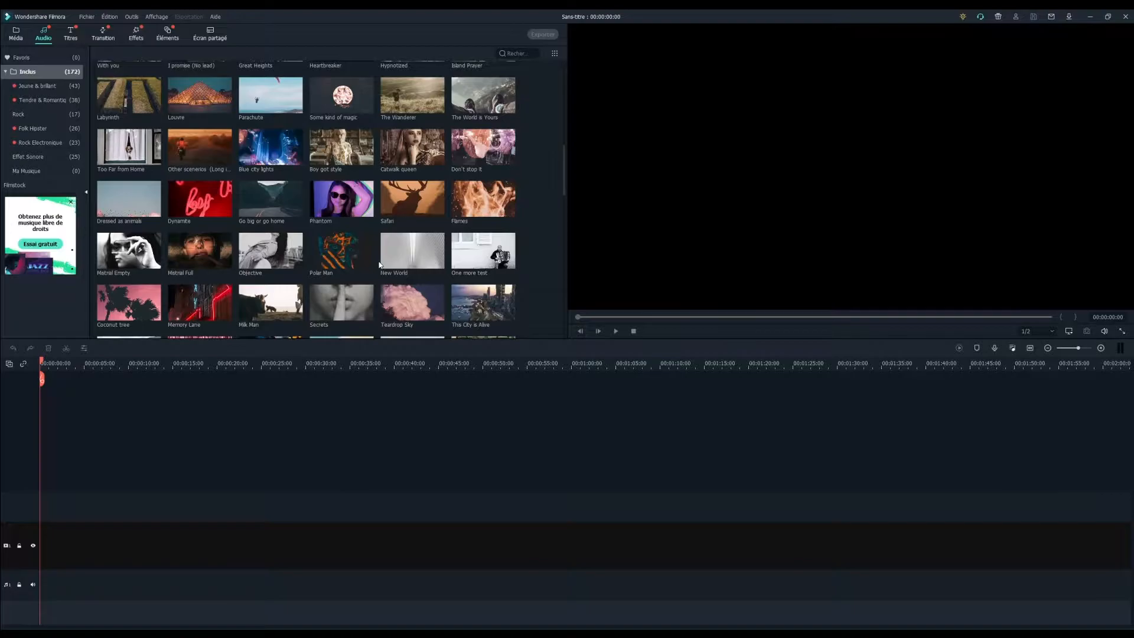
scroll(379, 265, up, 5)
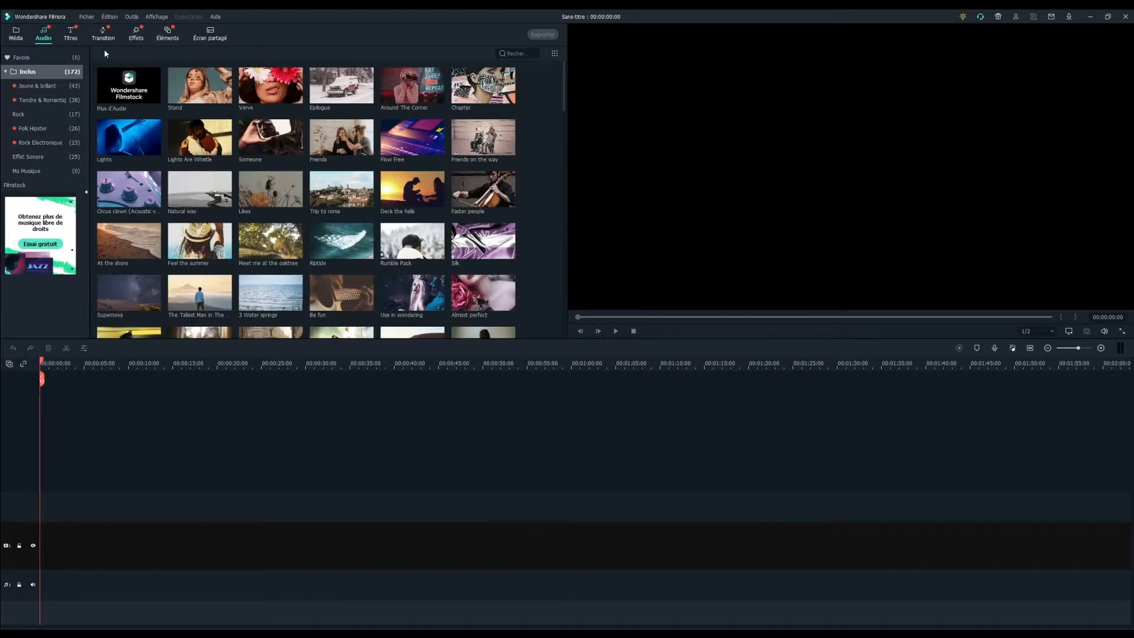
Look through the included title templates, covering openers, titles and lower thirds.
click(69, 35)
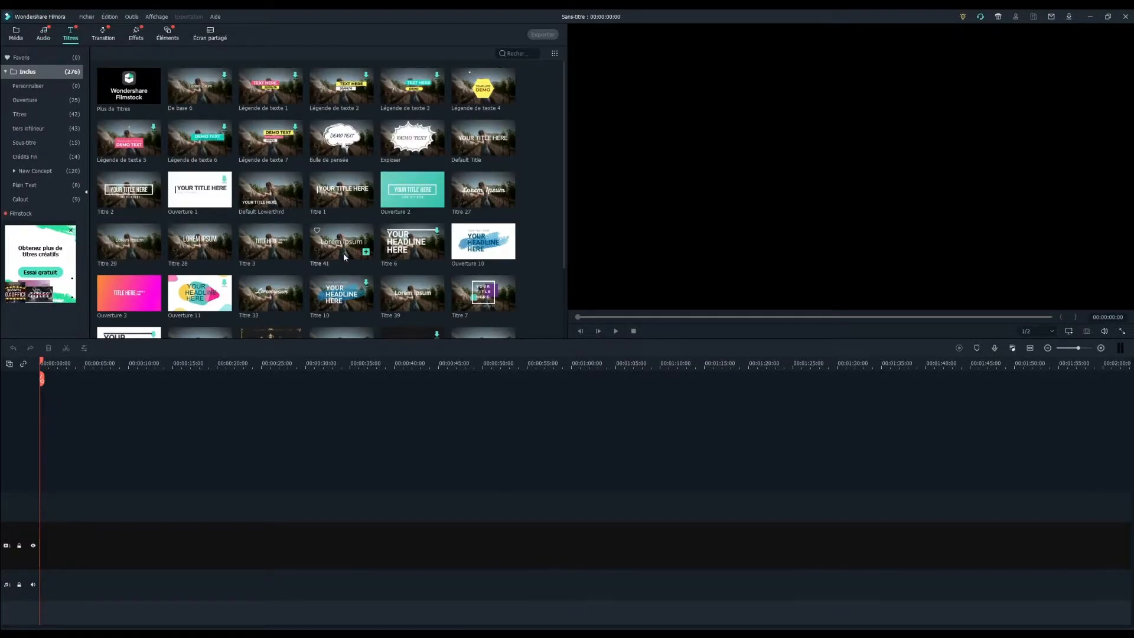
scroll(343, 254, down, 3)
scroll(344, 255, down, 10)
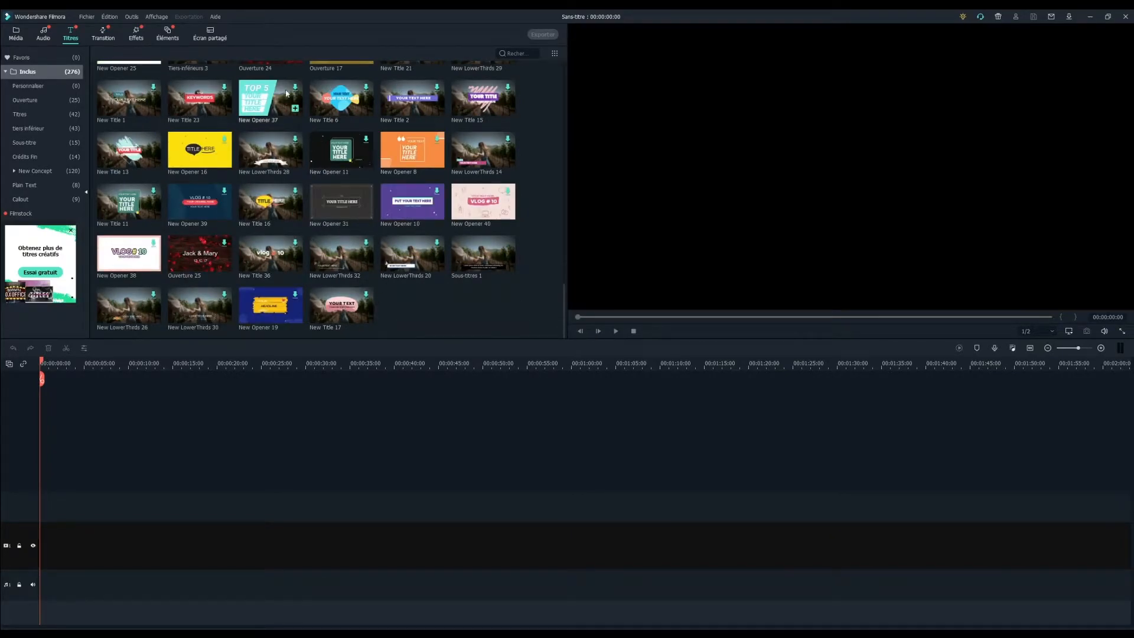
mouse_move(154, 98)
mouse_move(285, 261)
scroll(286, 261, up, 5)
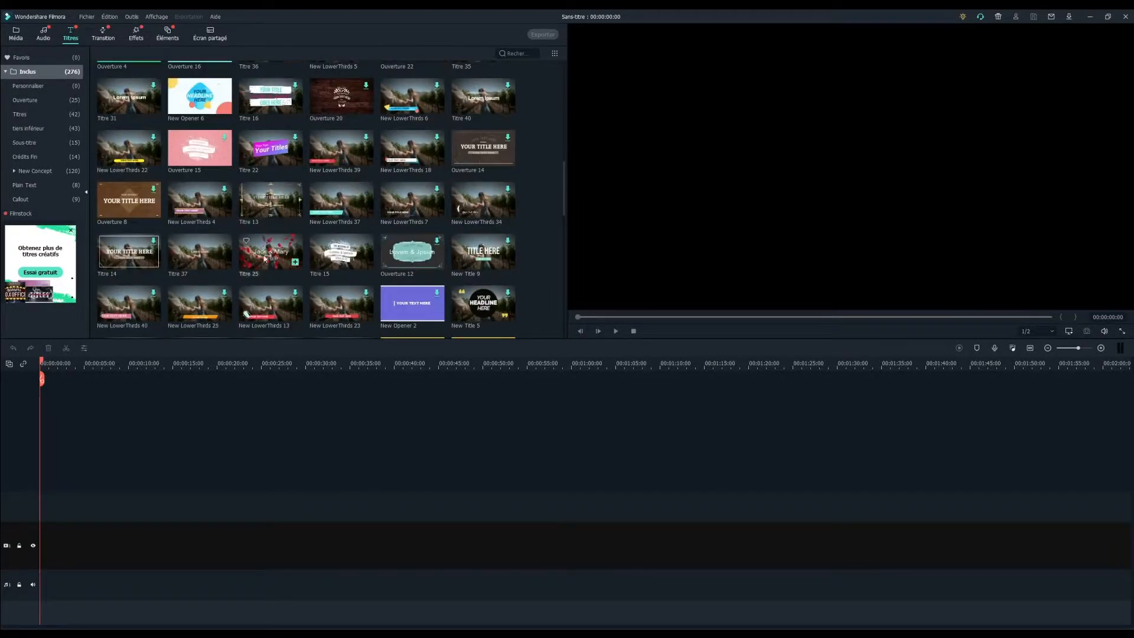
Review the included transitions, through the Linear and Plain Shape sets.
click(103, 33)
scroll(367, 177, down, 15)
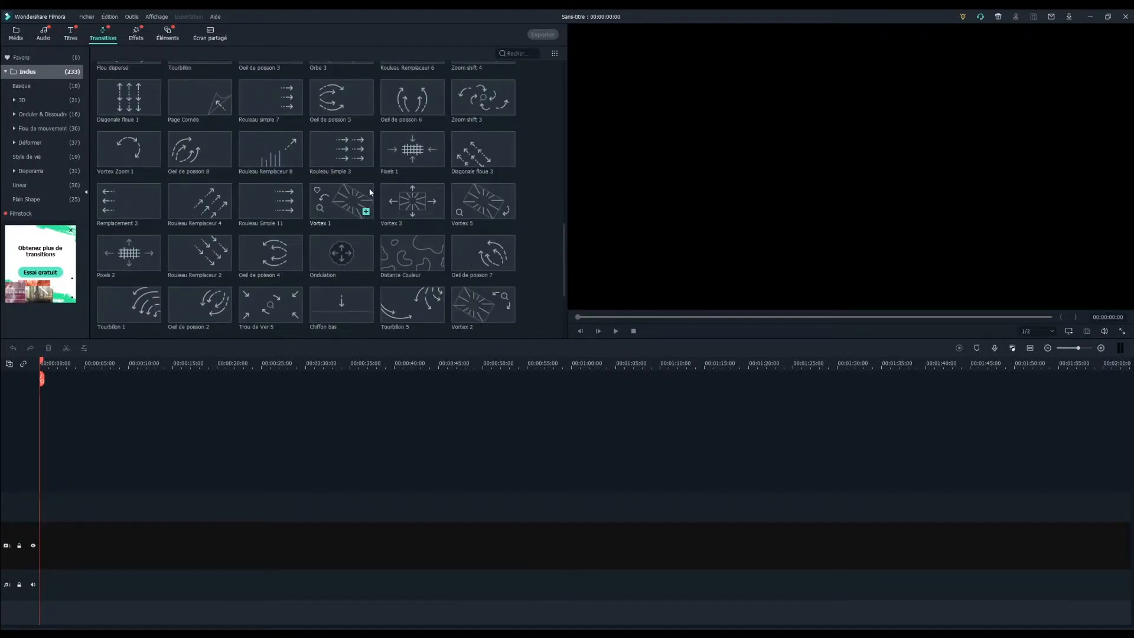
scroll(374, 215, down, 4)
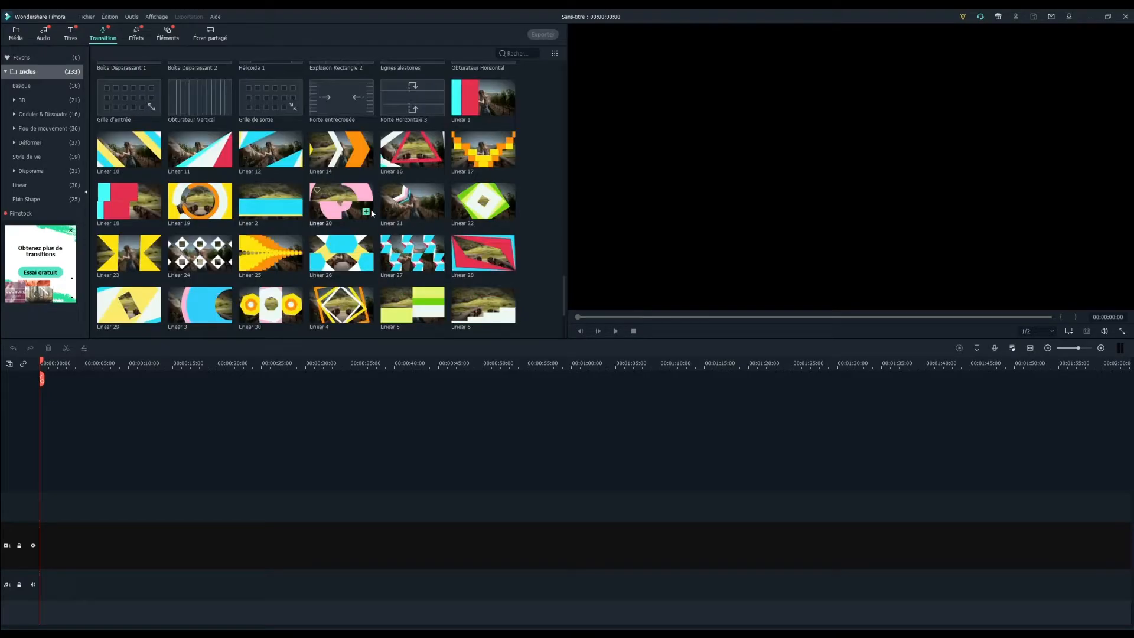
scroll(372, 214, down, 5)
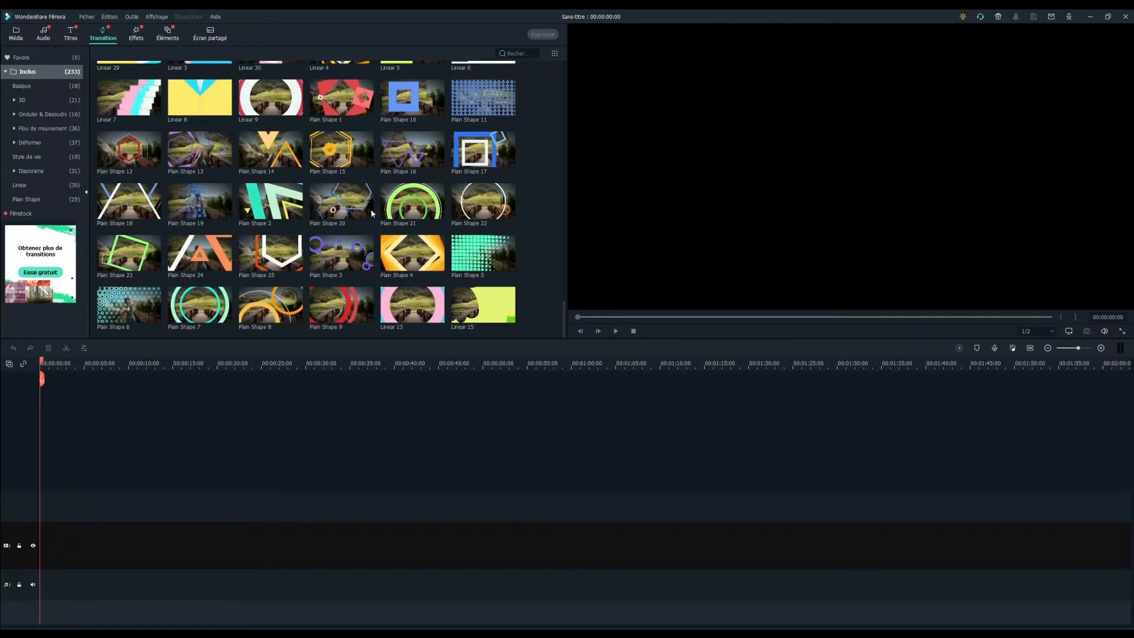
scroll(372, 213, up, 20)
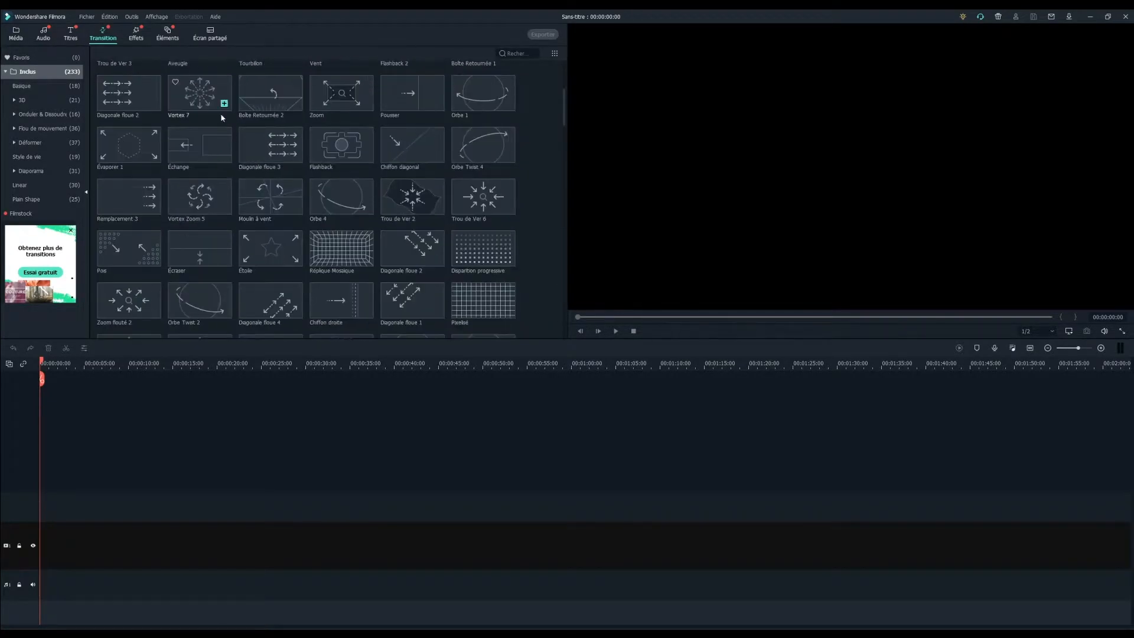
Examine the included visual effects and filters throughout the effects library.
click(138, 40)
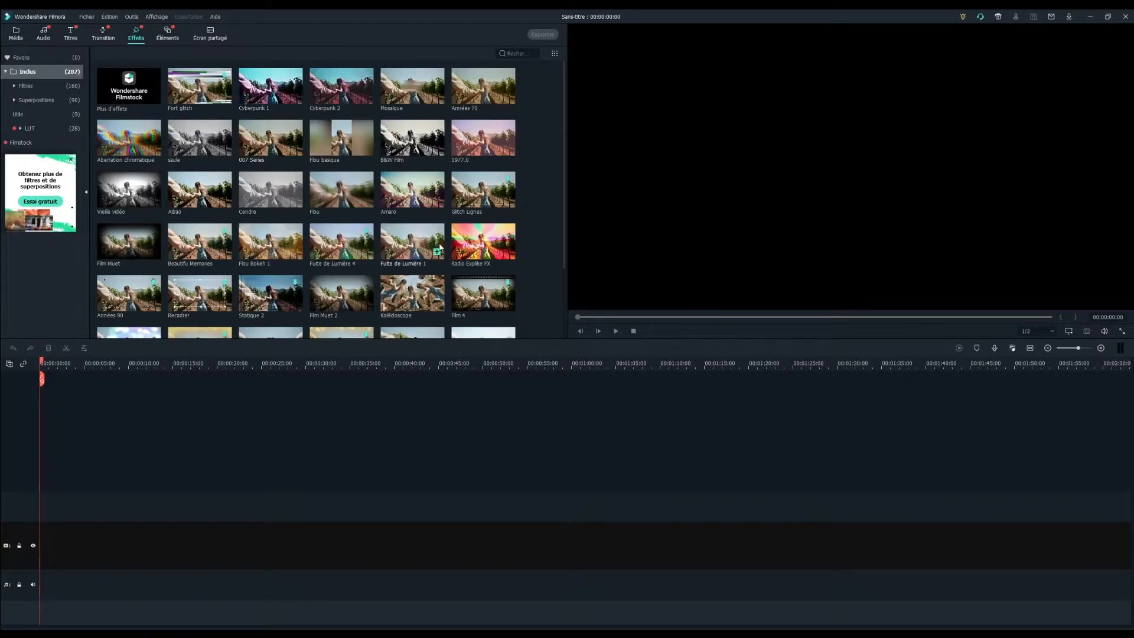
scroll(439, 247, down, 5)
scroll(440, 246, down, 10)
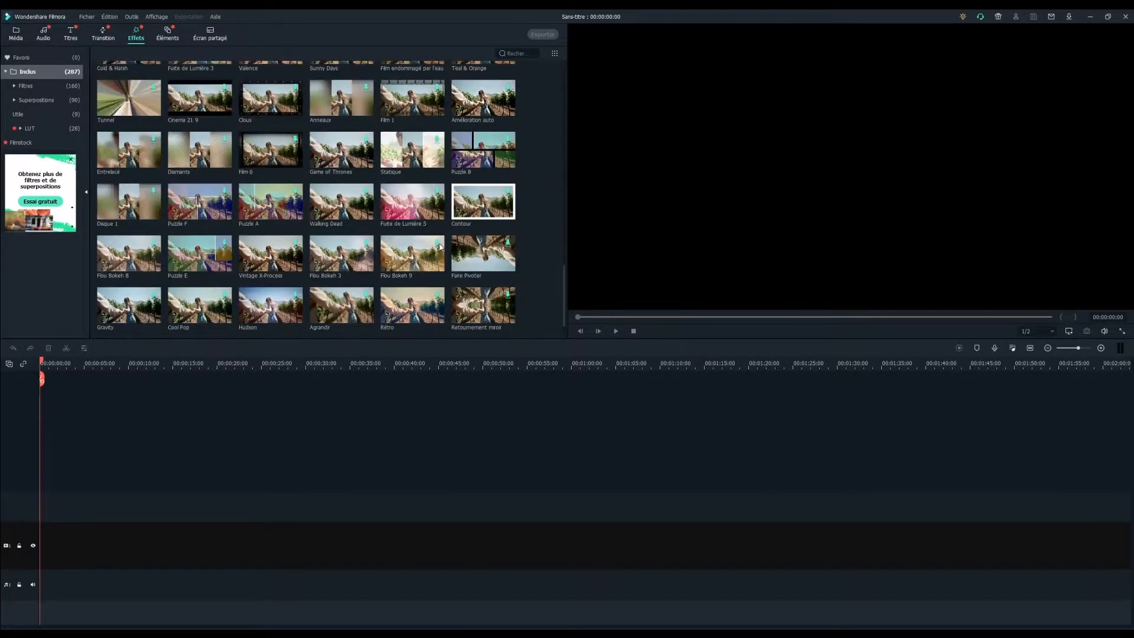
scroll(427, 253, down, 10)
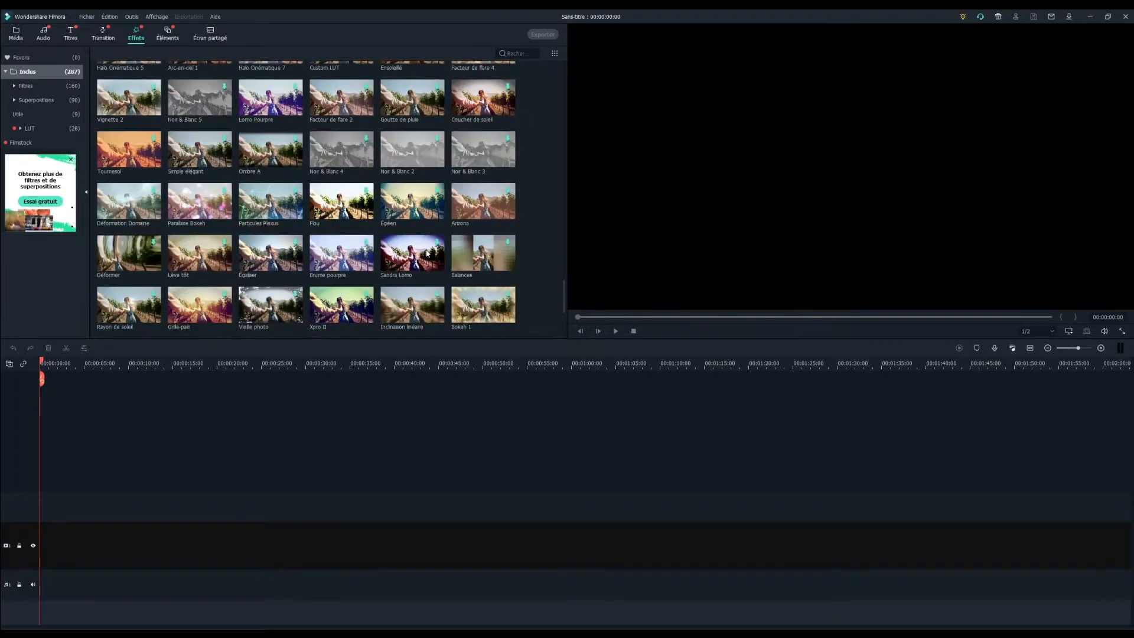
scroll(427, 252, down, 5)
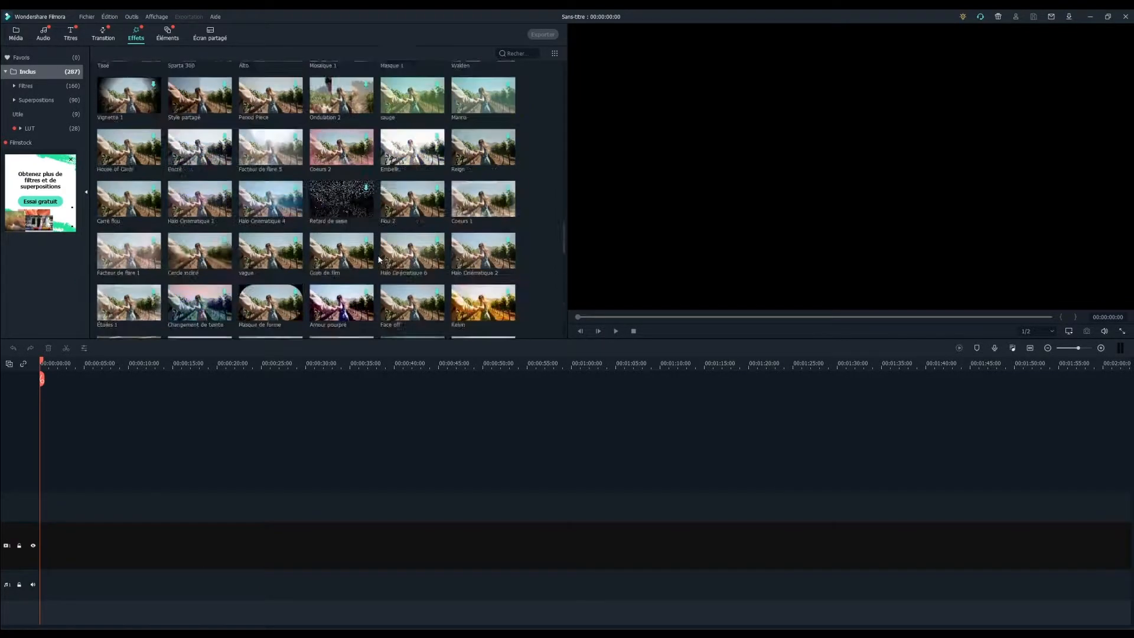
Survey the included animated elements, such as emojis, drawings and web icons, and return to the project media.
click(168, 34)
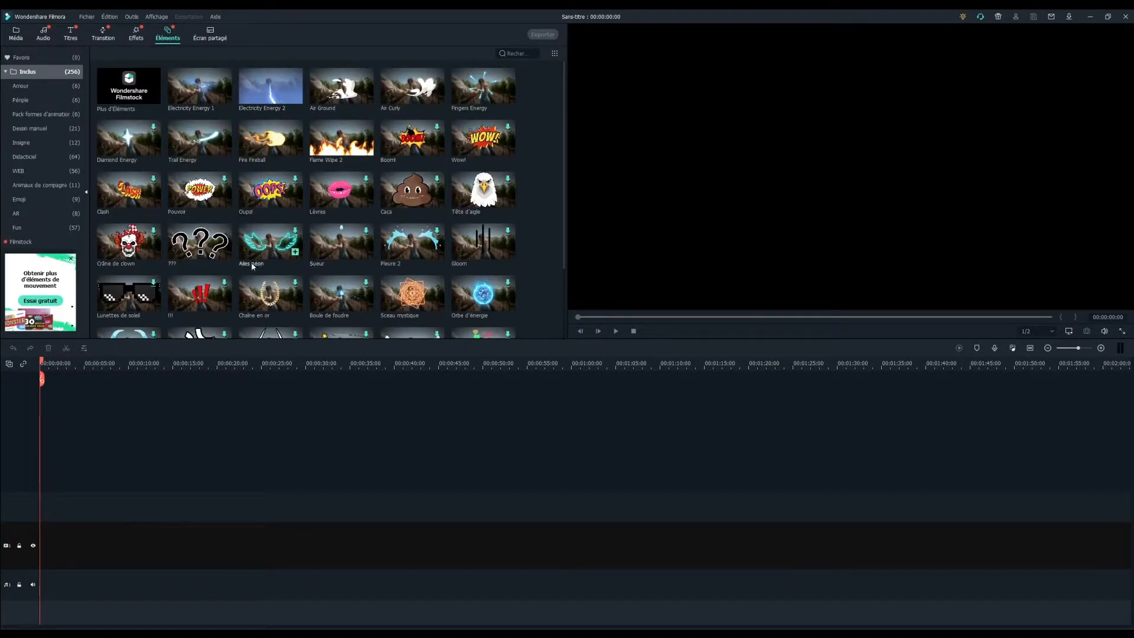
scroll(353, 242, down, 10)
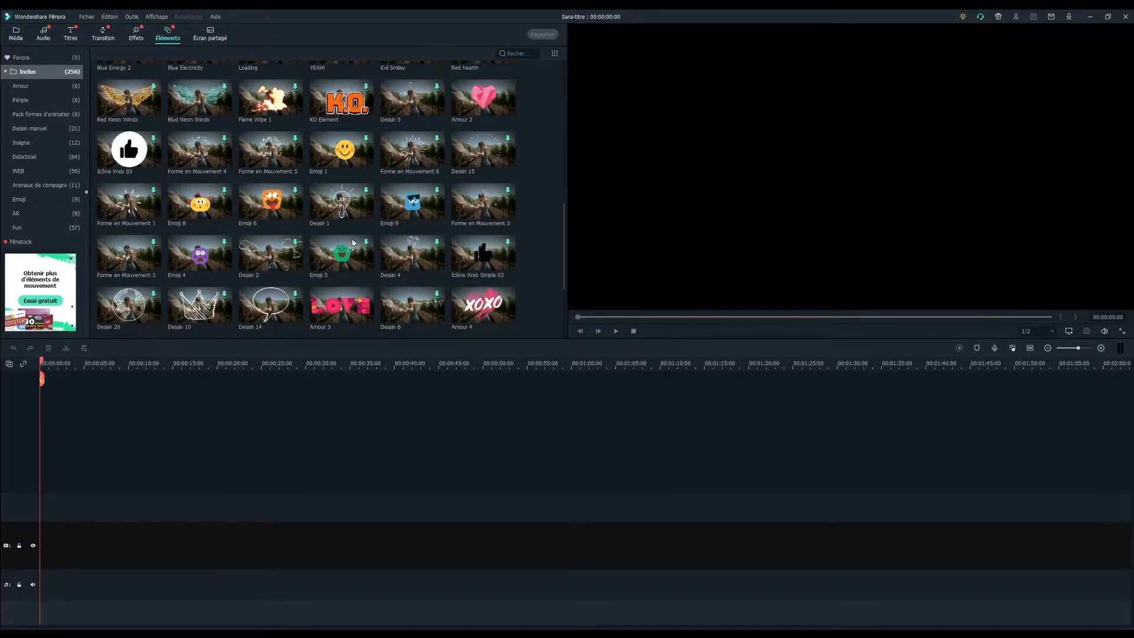
scroll(353, 242, up, 10)
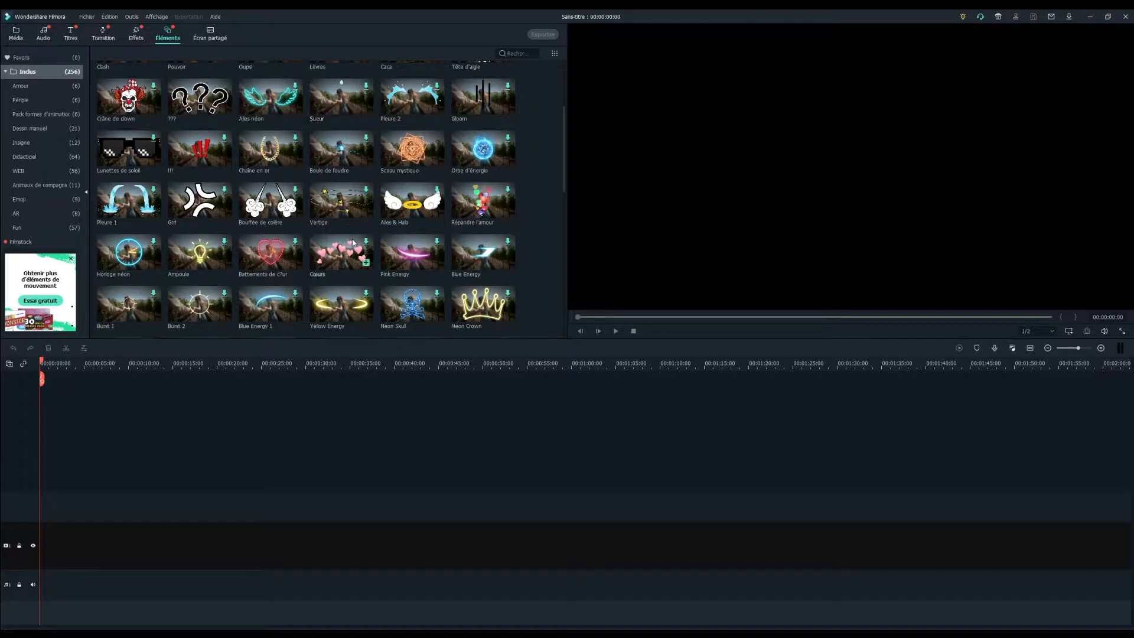
scroll(348, 239, down, 3)
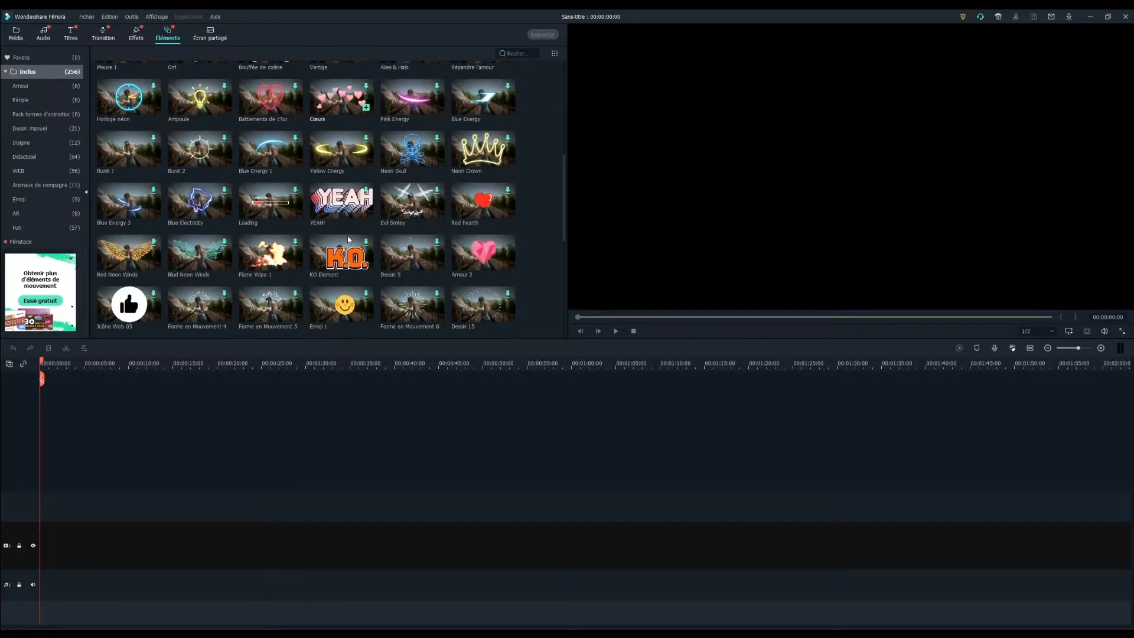
scroll(348, 240, up, 3)
scroll(348, 240, down, 20)
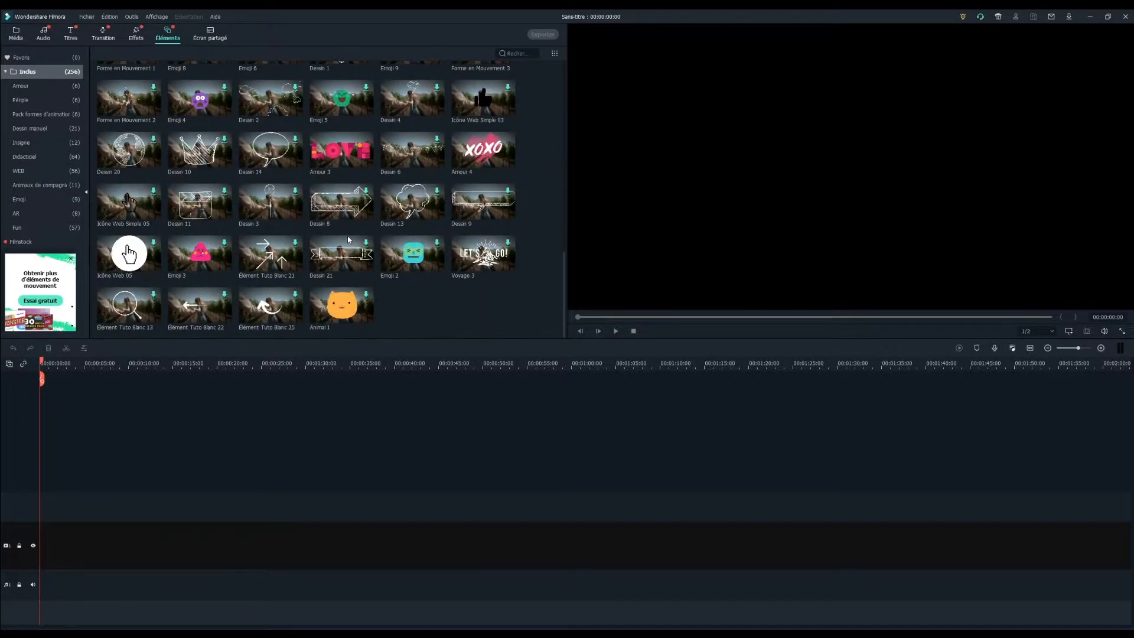
scroll(348, 240, down, 6)
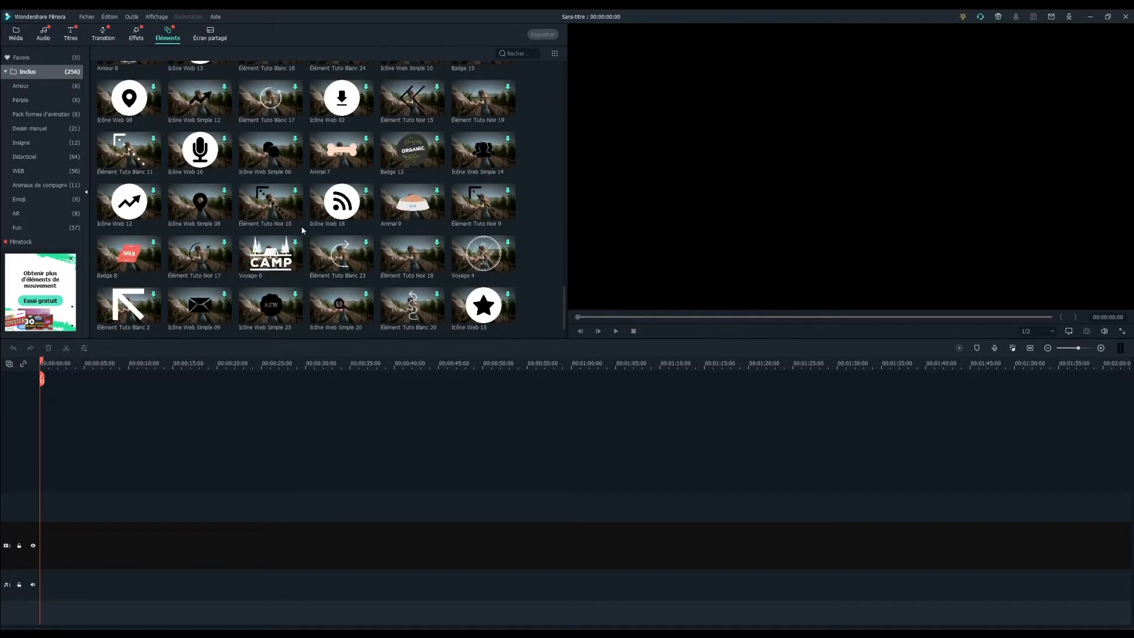
click(17, 34)
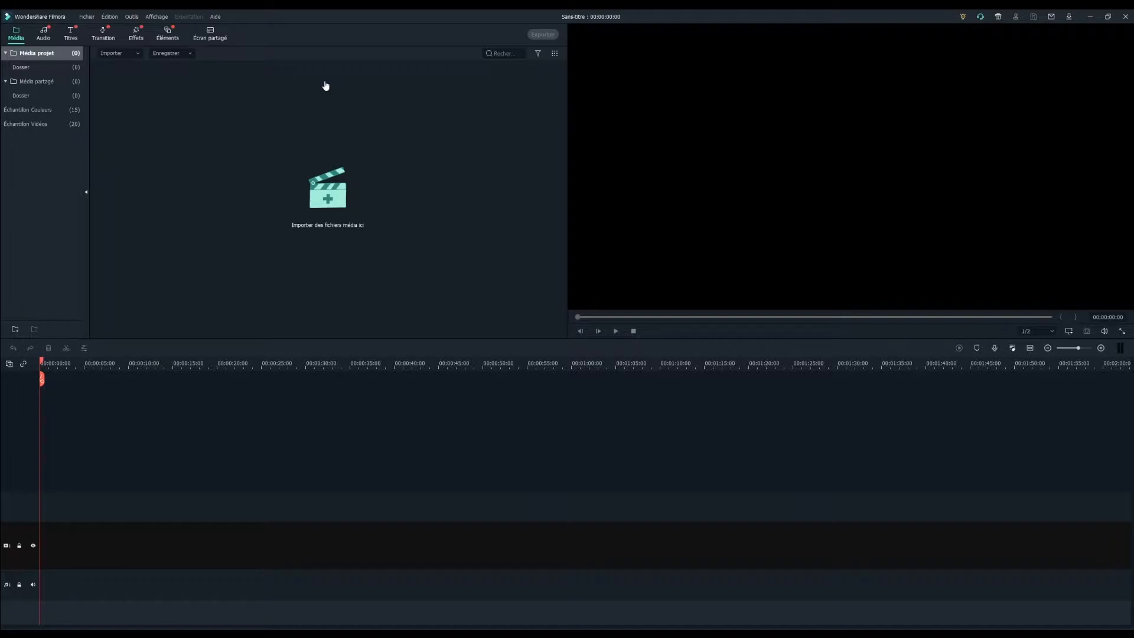
Revisit the effects library and look over its filters back to the first entries.
click(134, 36)
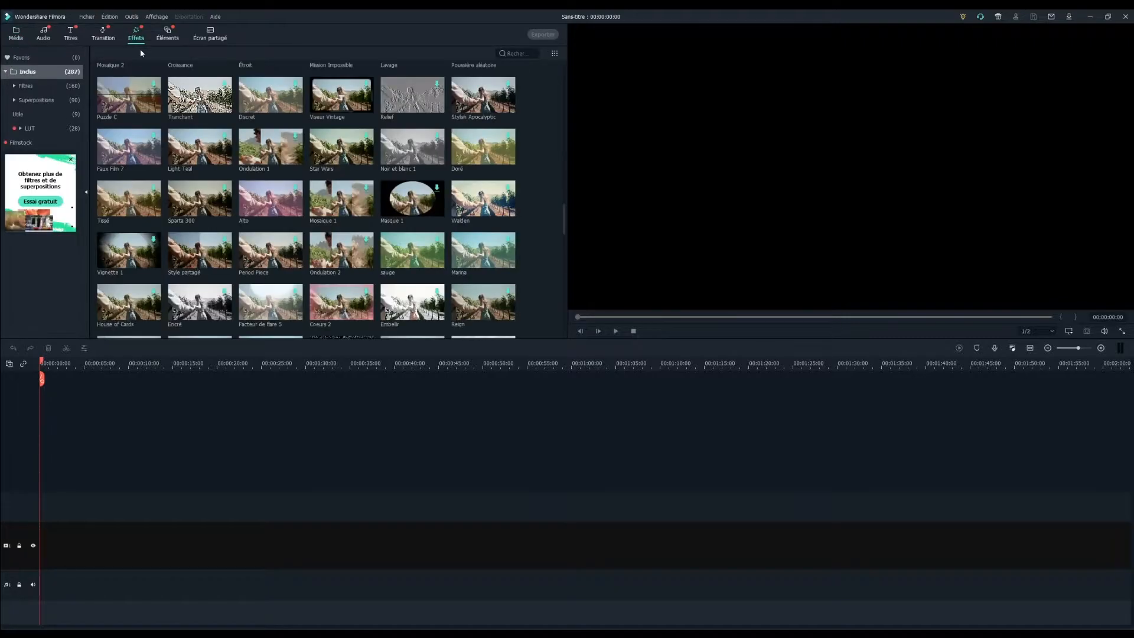
scroll(392, 260, down, 10)
scroll(392, 260, up, 3)
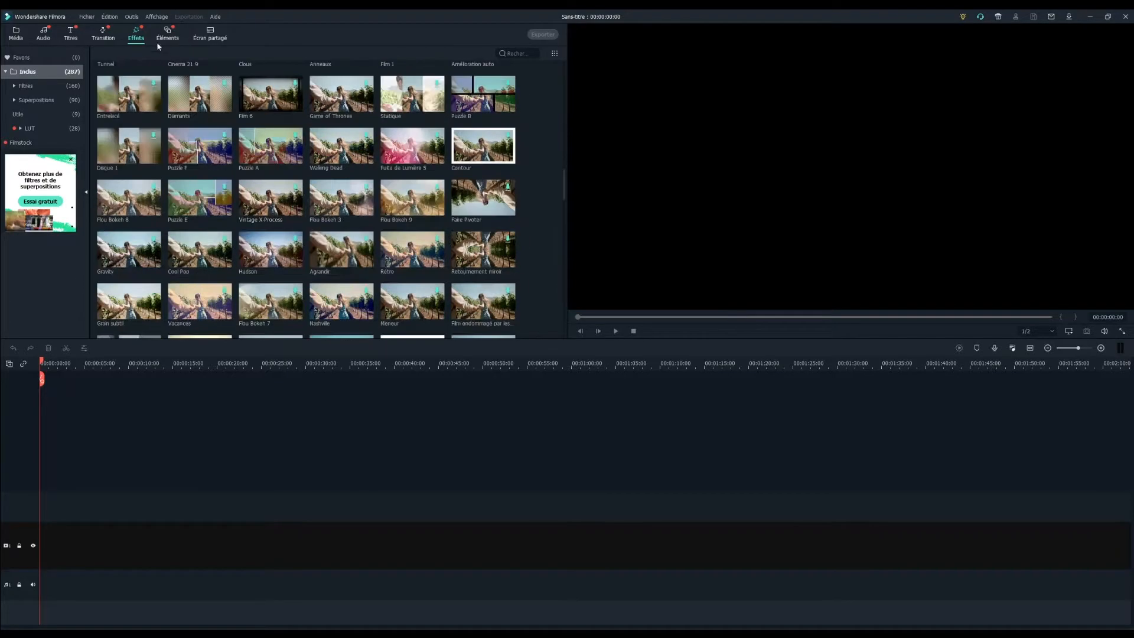
scroll(339, 282, up, 7)
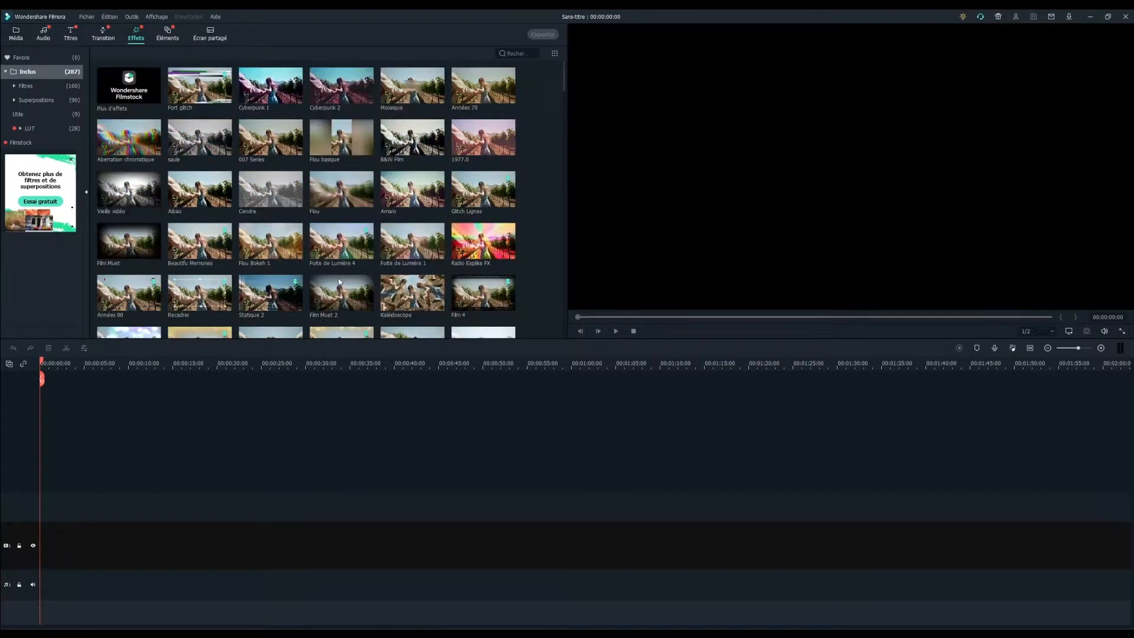
Place pre 16, the DesertSands intro and jeu 16 end to end on the first video track, and lower the intro's volume.
click(18, 35)
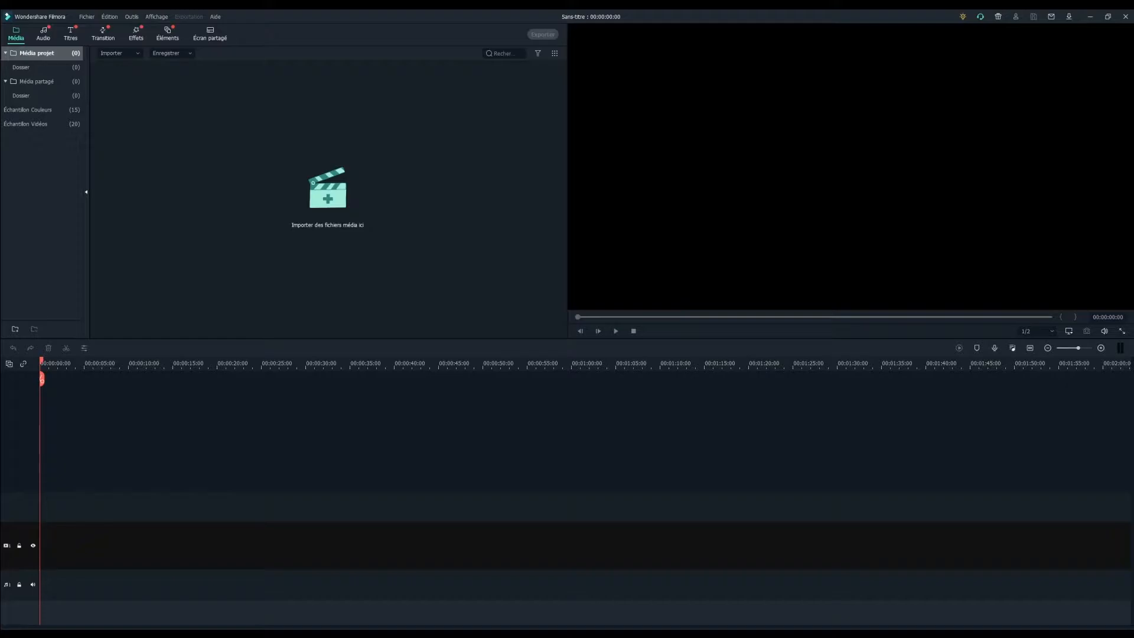
click(22, 67)
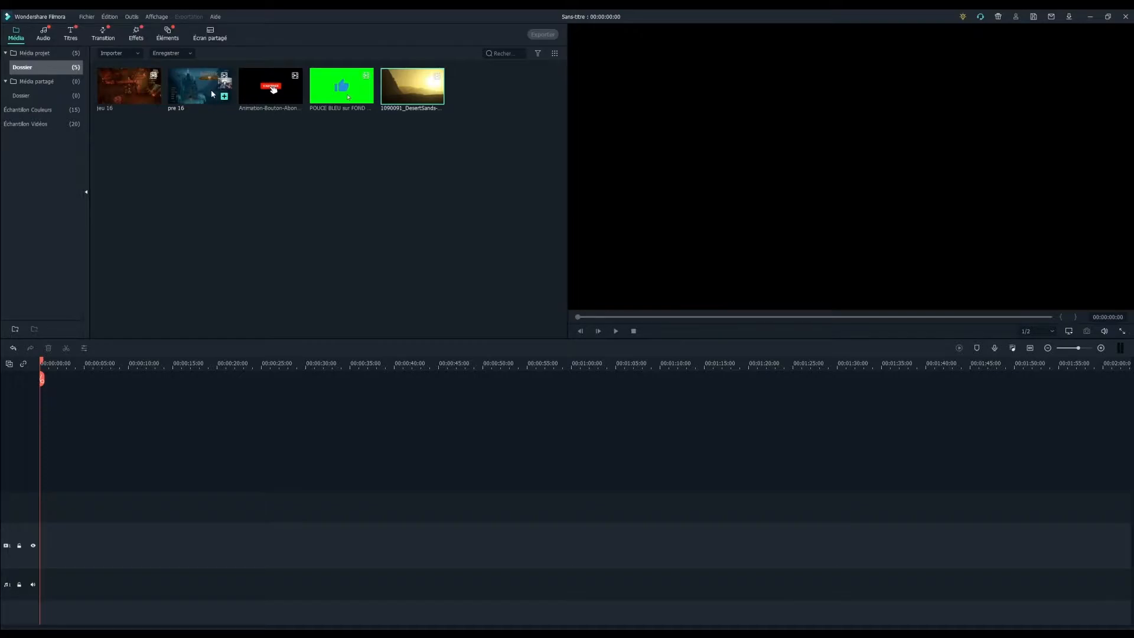
drag(204, 89, 177, 544)
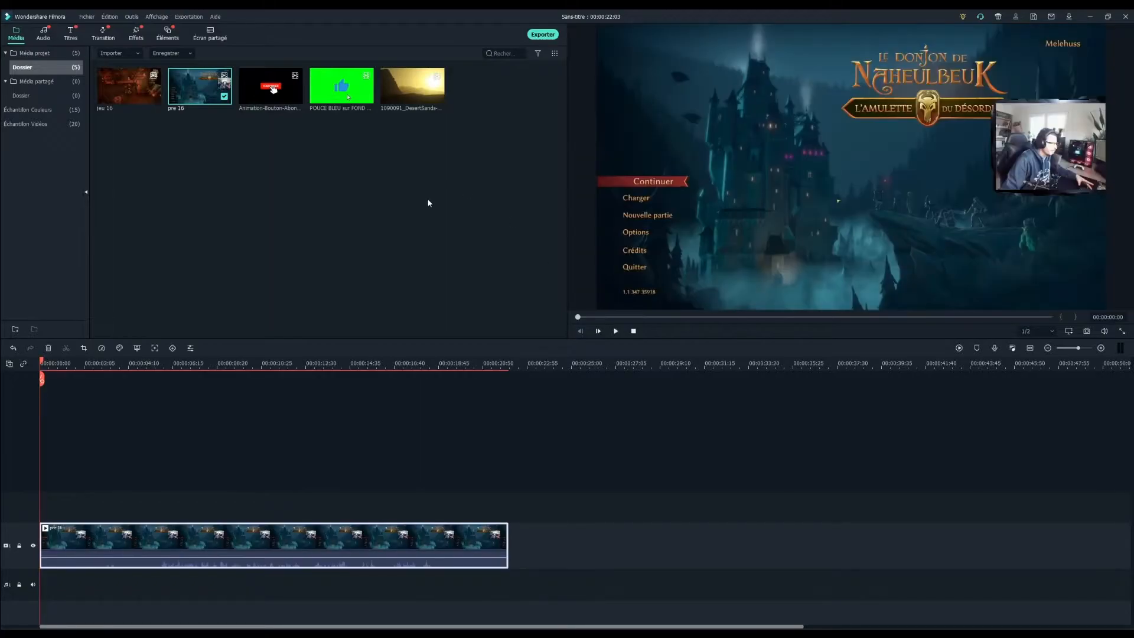
drag(413, 86, 512, 598)
drag(154, 97, 898, 545)
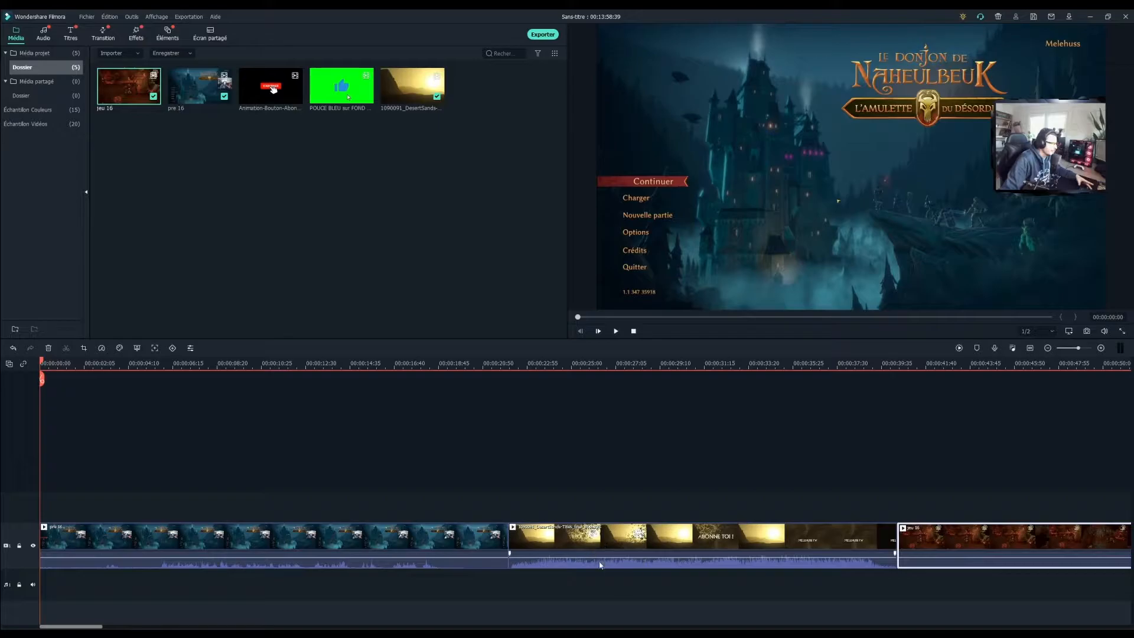
drag(602, 557, 602, 563)
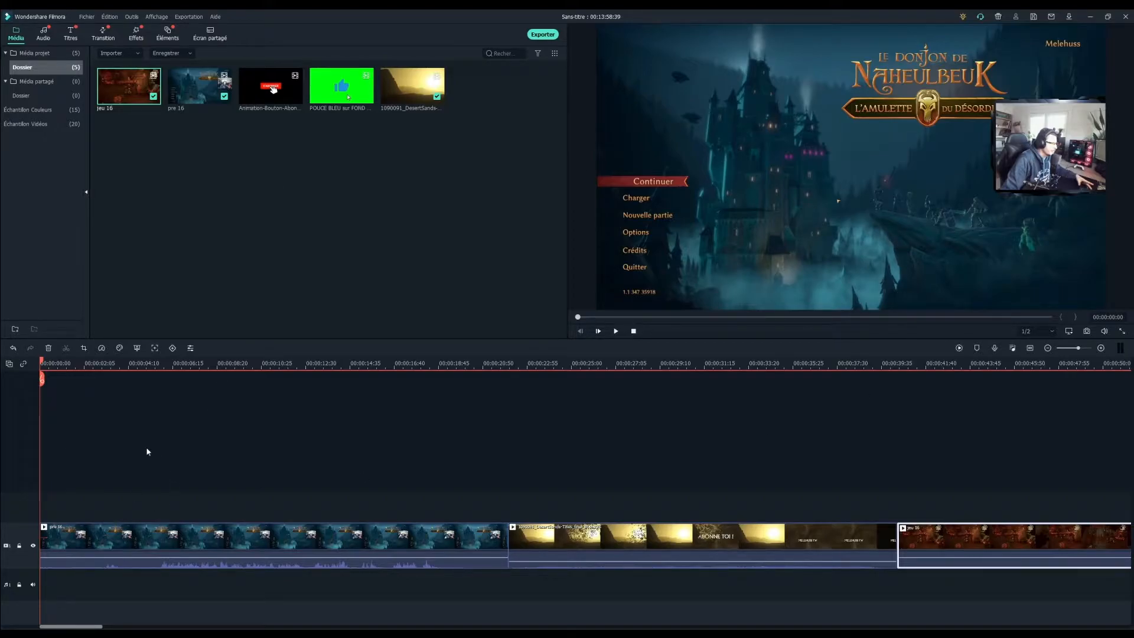
Split pre 16 about 5 seconds in, just before the speech starts, and delete the opening portion.
drag(42, 379, 155, 485)
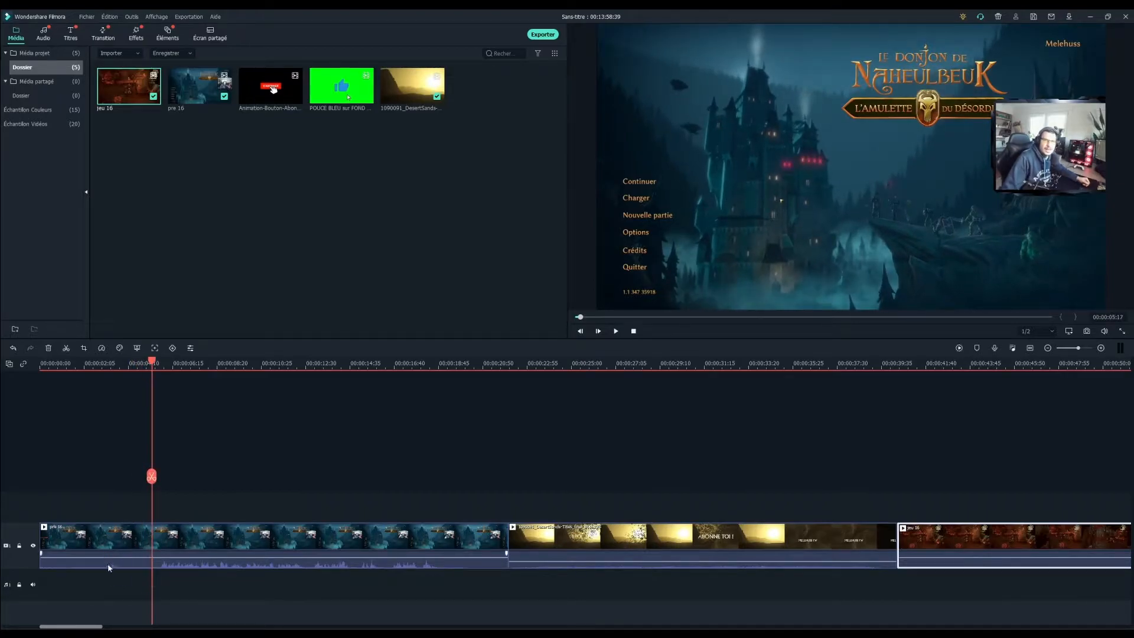
drag(152, 476, 151, 477)
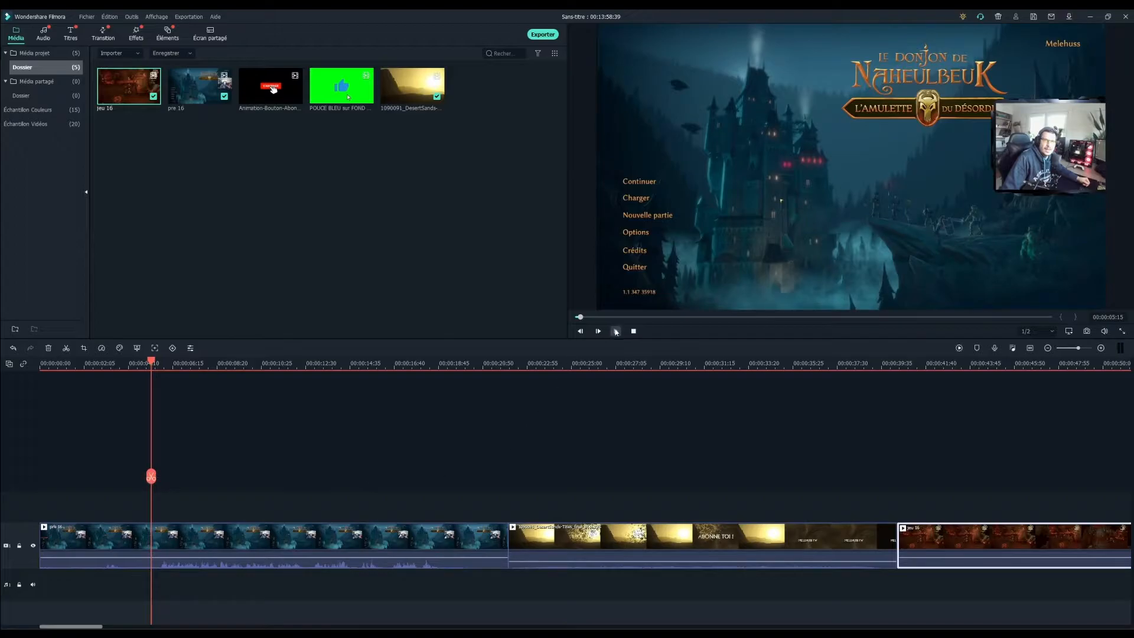
click(616, 331)
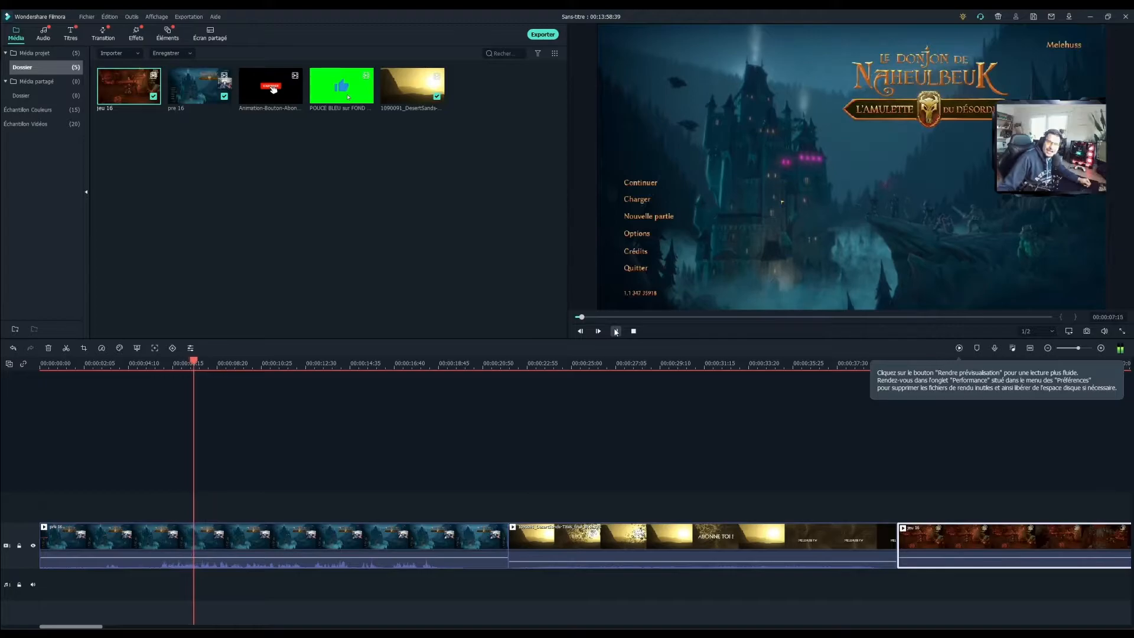
key(space)
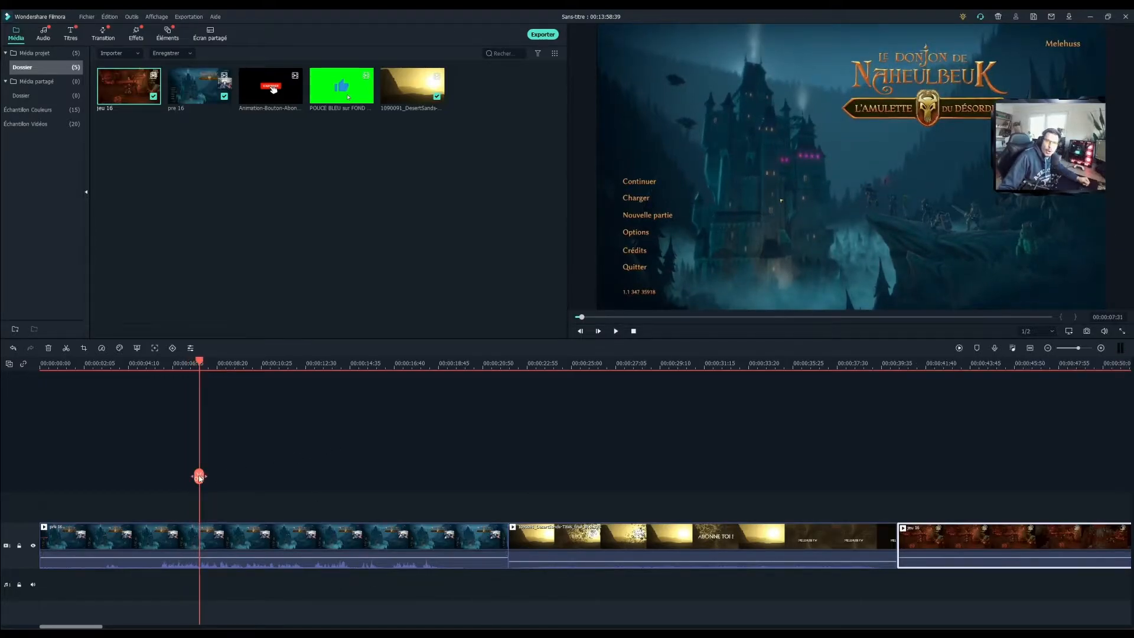
drag(199, 476, 160, 475)
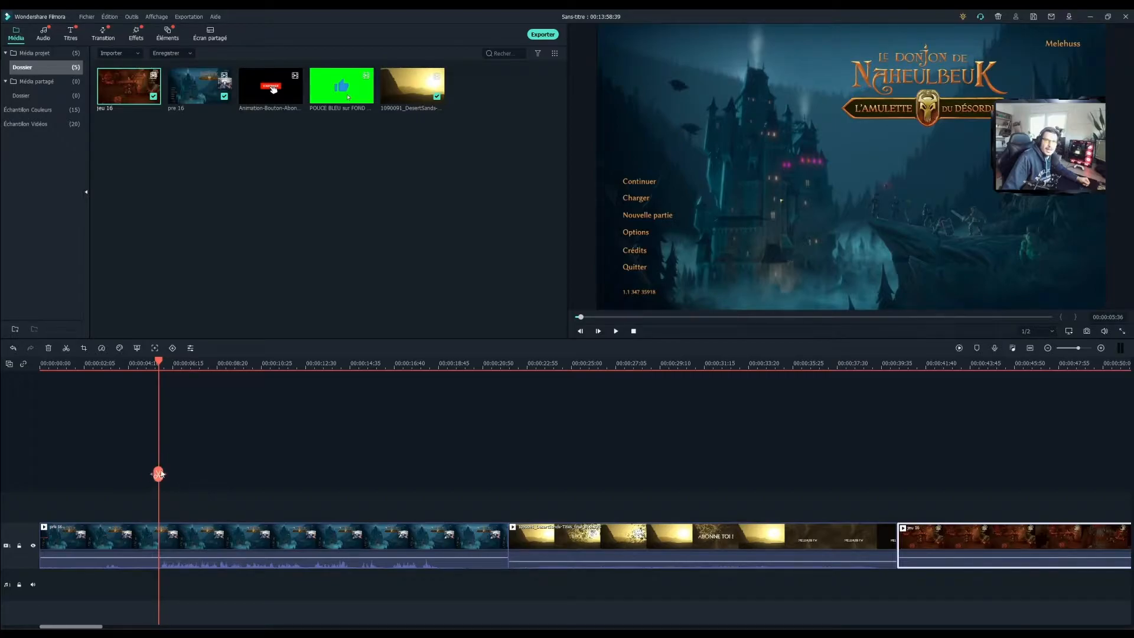
click(158, 474)
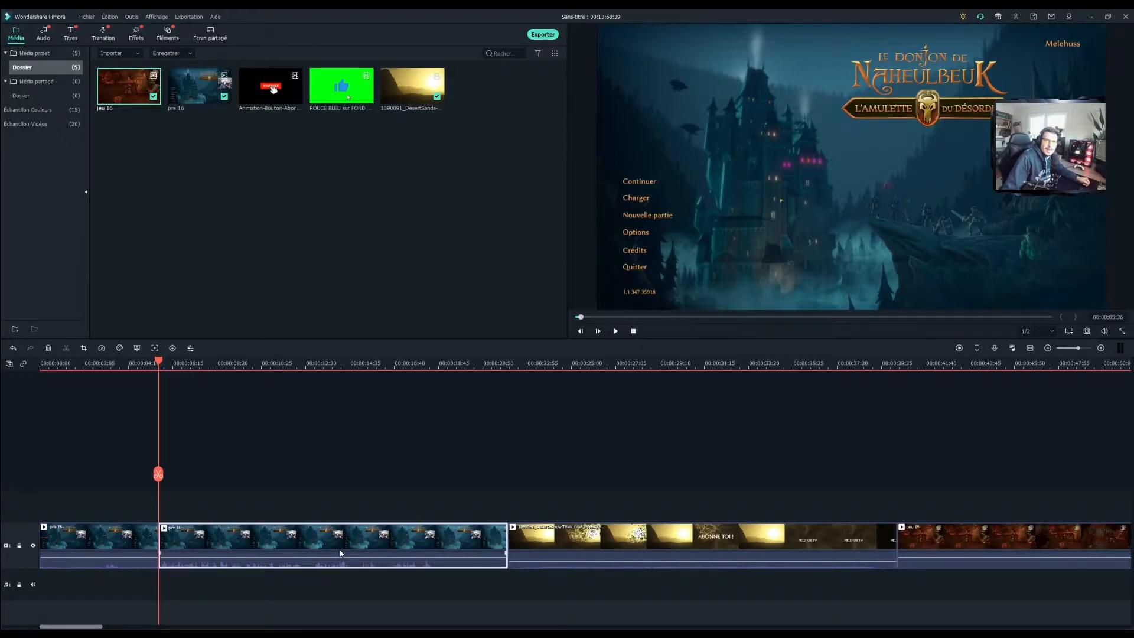
click(98, 538)
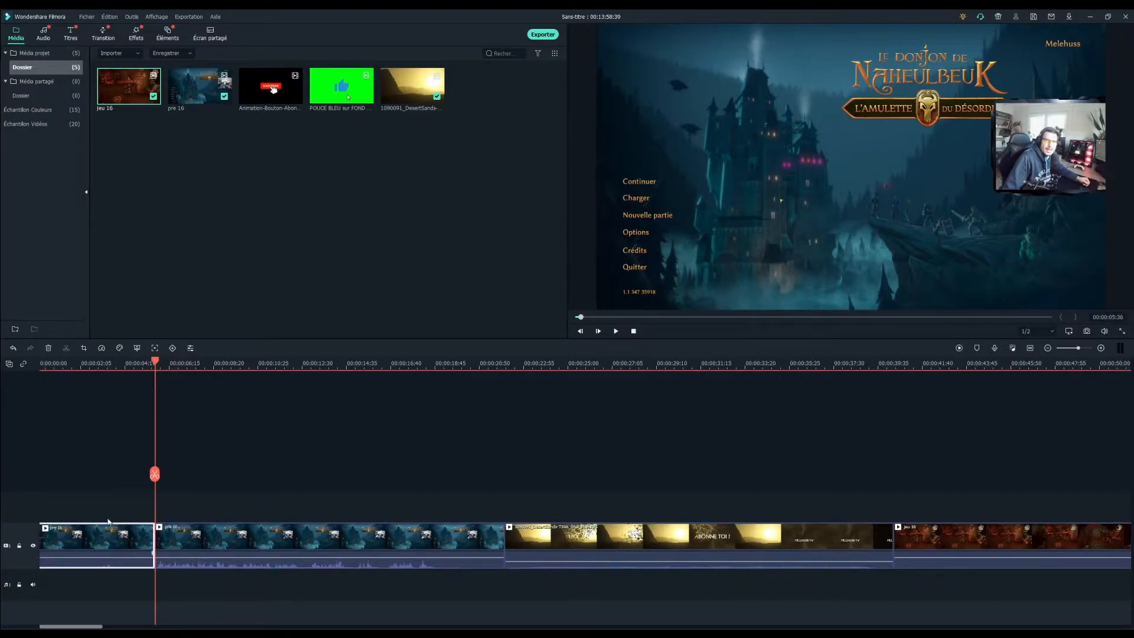
key(Delete)
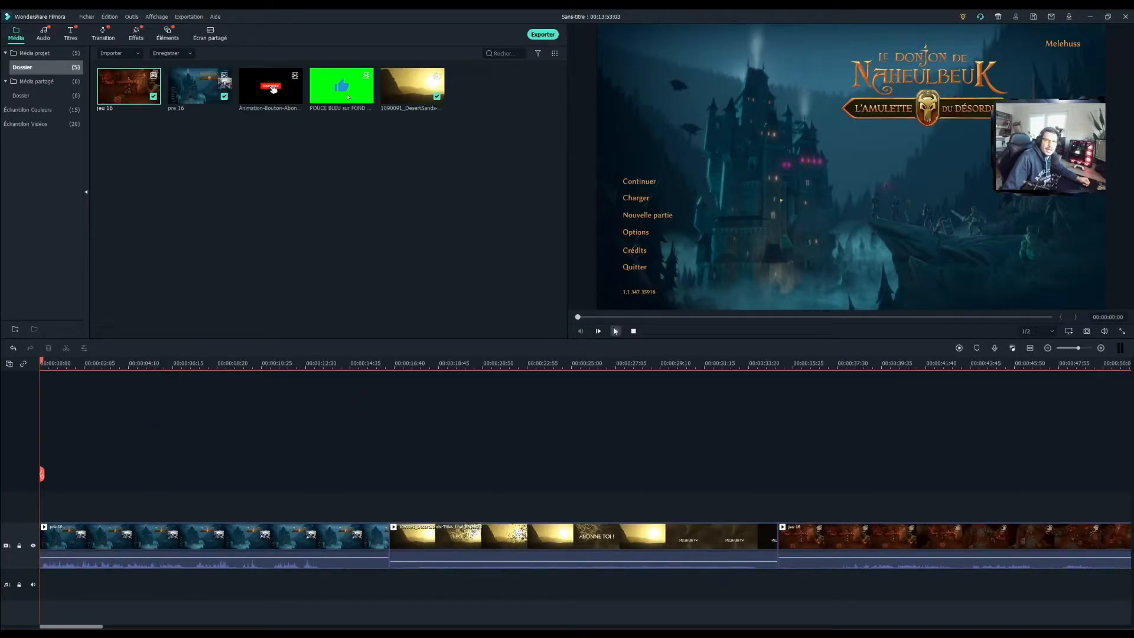
Play back the shortened pre 16, split it at 00:00:13:20 where the speech ends, and delete the remainder.
click(615, 330)
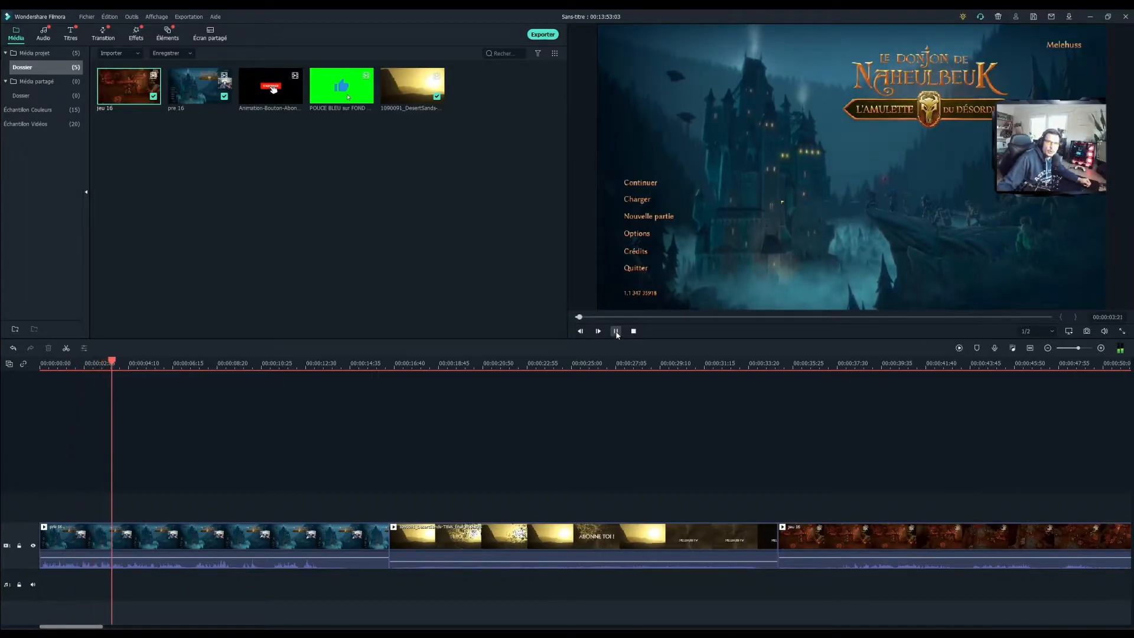
click(616, 331)
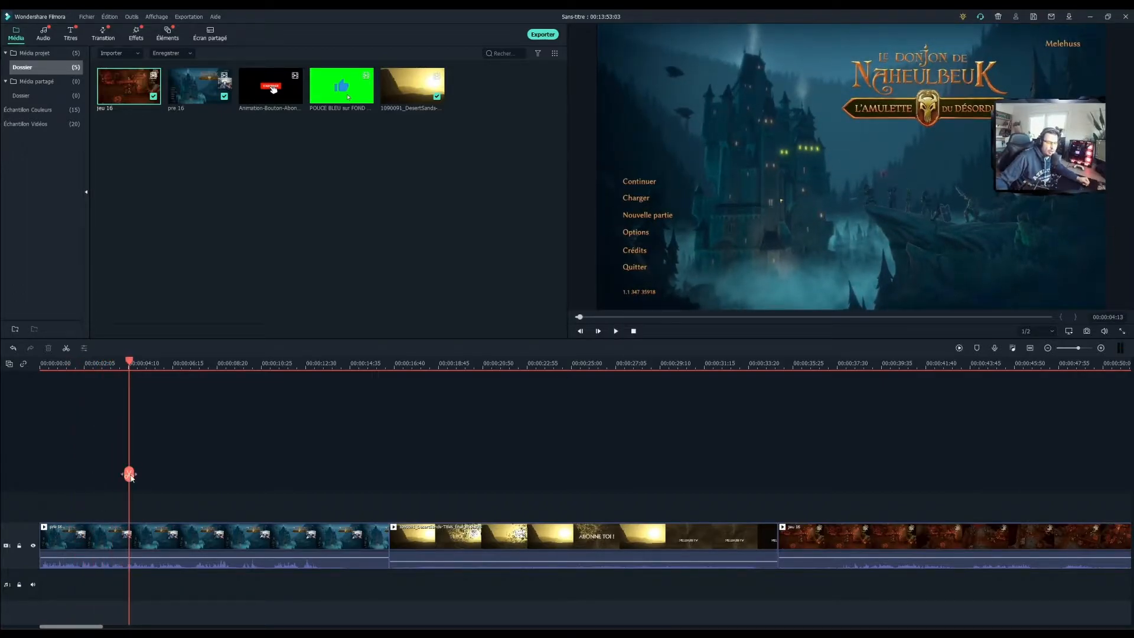
drag(131, 476, 301, 482)
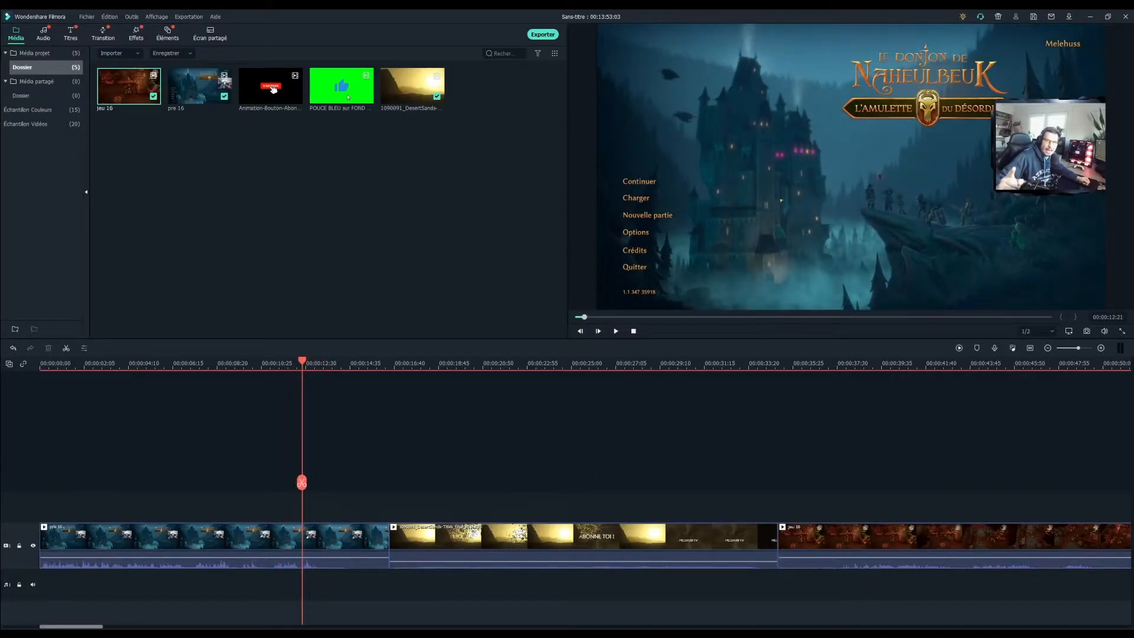
click(616, 332)
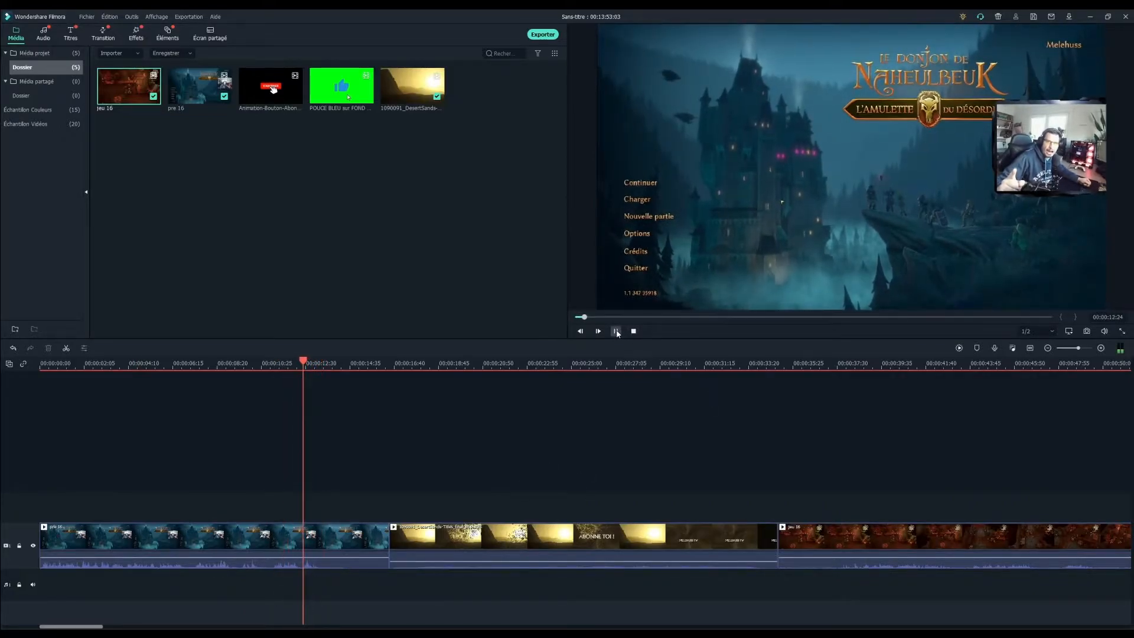
click(616, 332)
drag(325, 484, 325, 485)
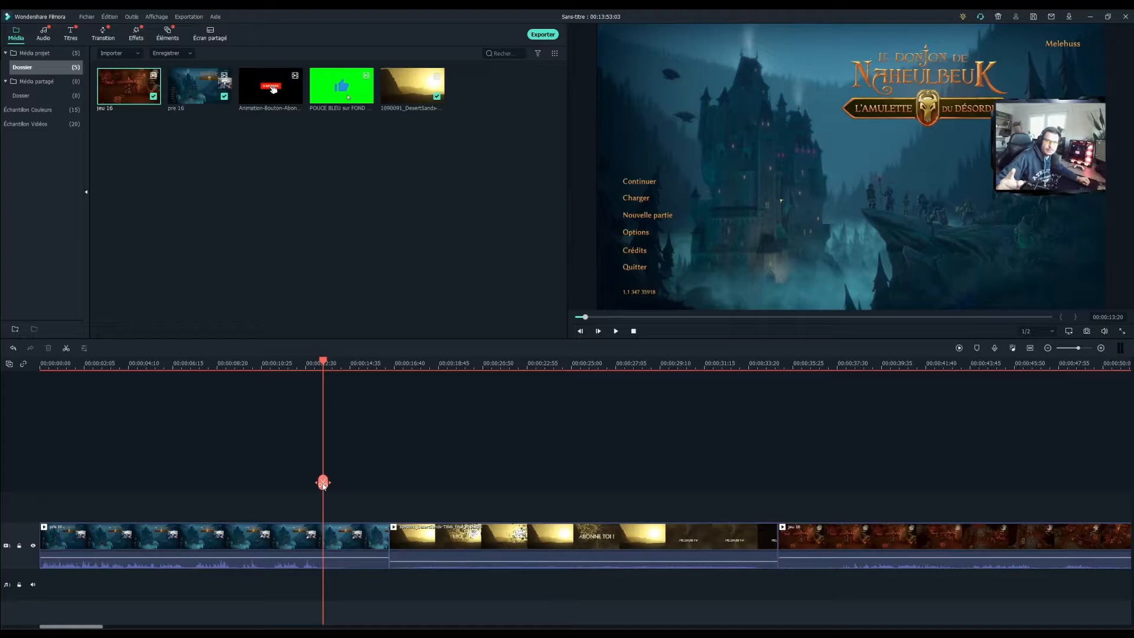
click(323, 483)
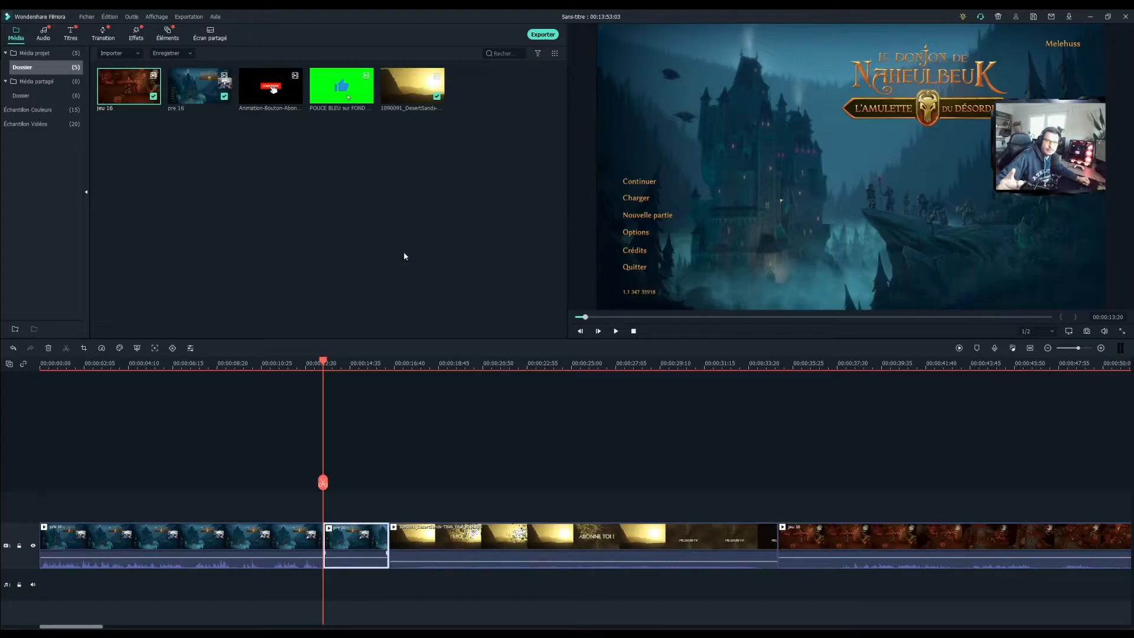
key(Delete)
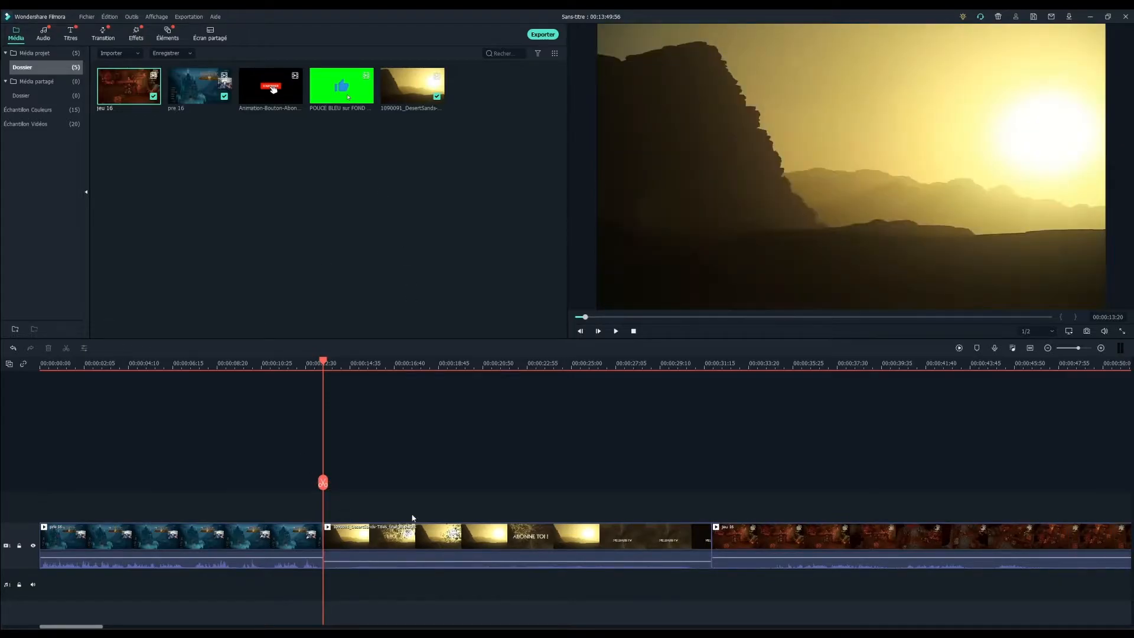
Overlay the subscribe-button animation on a second video track above the end of pre 16, and key out its black background with Chroma Key.
drag(323, 483, 117, 452)
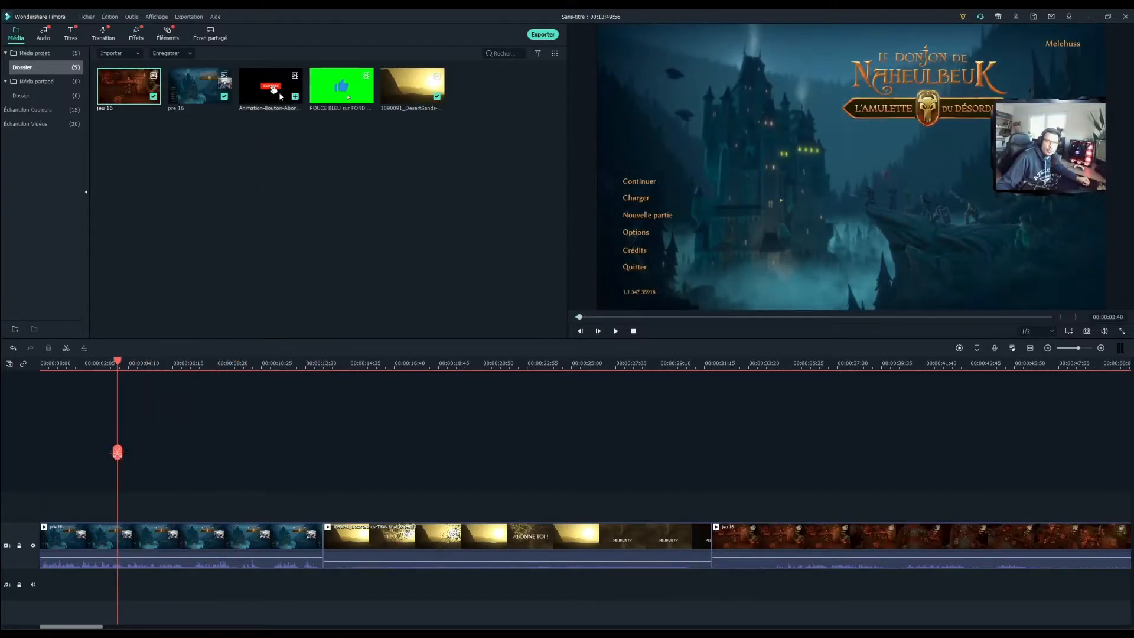
drag(271, 88, 196, 494)
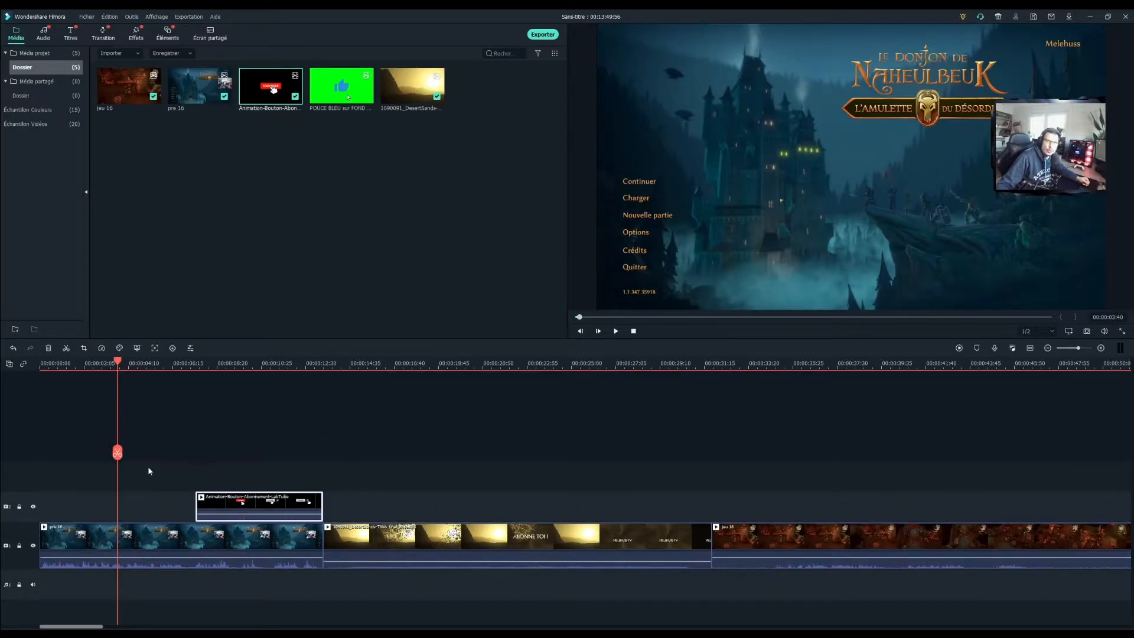
drag(118, 452, 254, 448)
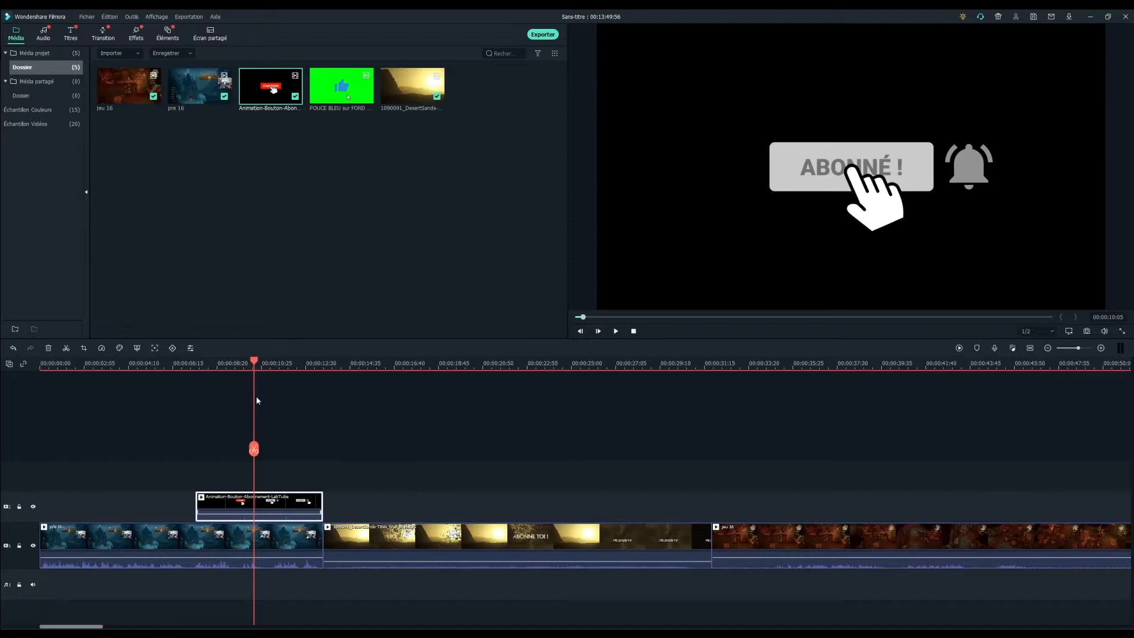
key(alt+e)
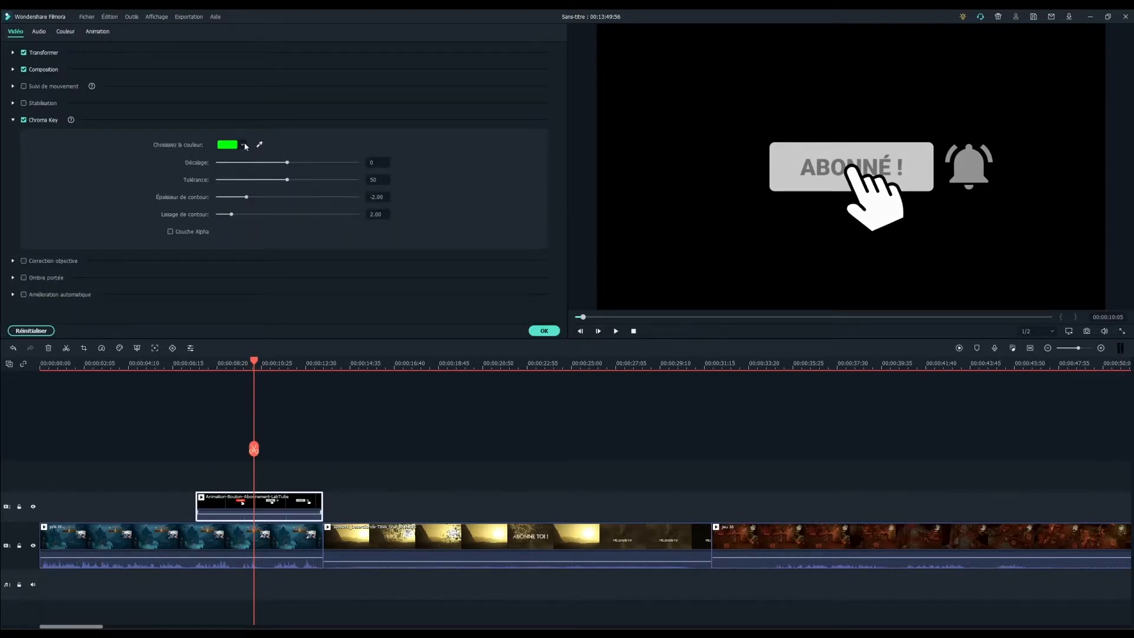
click(219, 201)
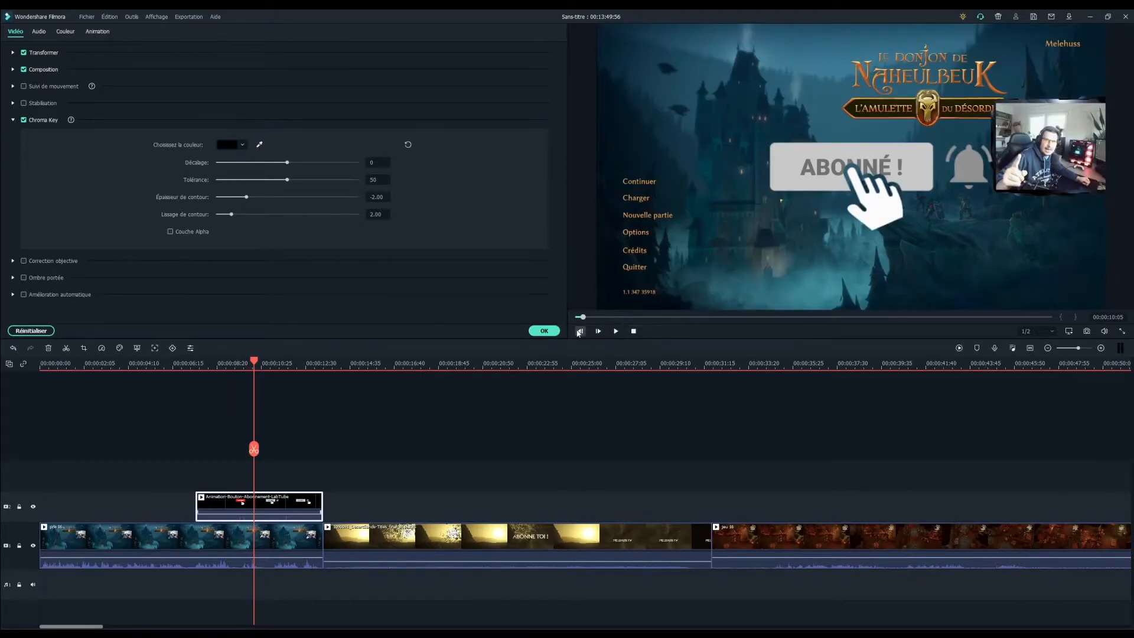
click(544, 332)
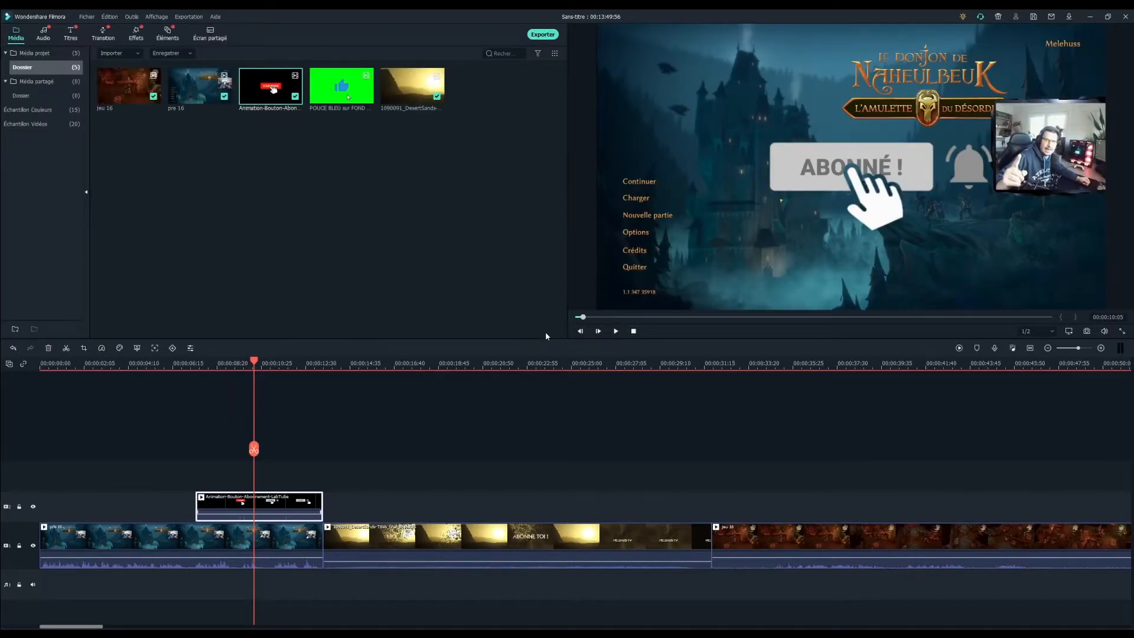
Shift the subscribe-button overlay slightly left in the frame, away from the webcam image, and play the section back.
click(848, 174)
drag(876, 171, 827, 173)
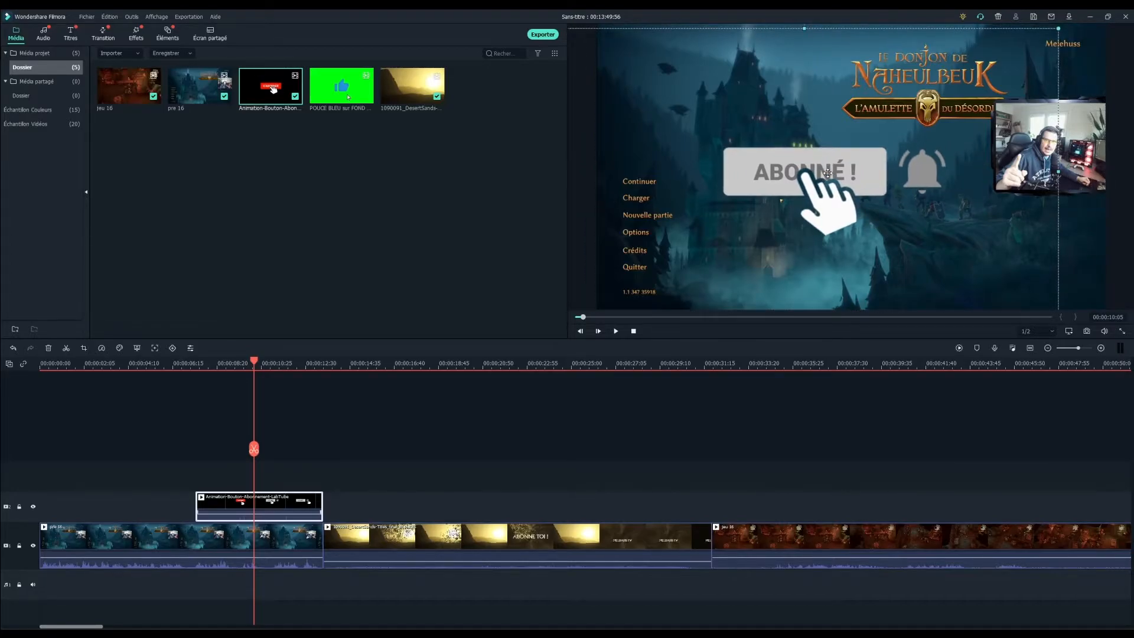
drag(254, 448, 205, 448)
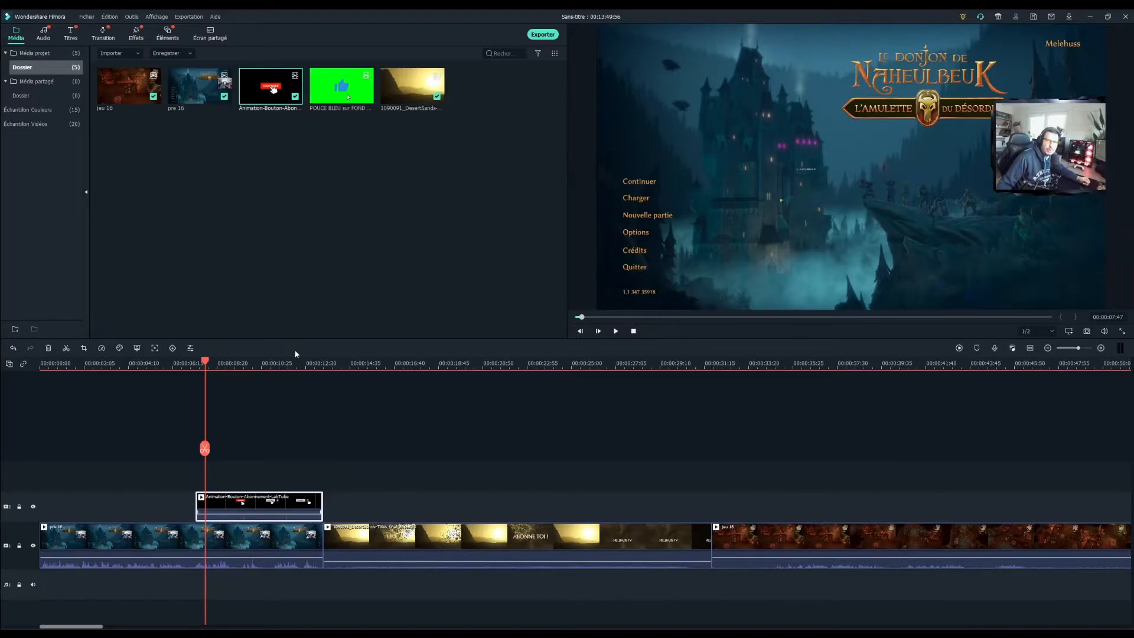
drag(211, 449, 195, 442)
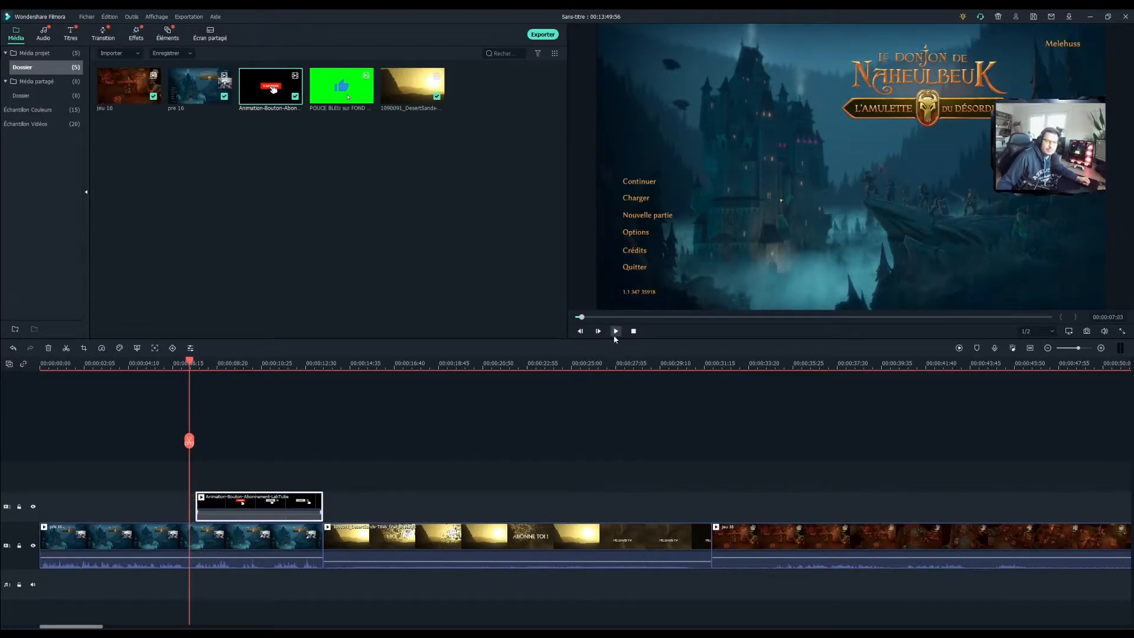
click(614, 332)
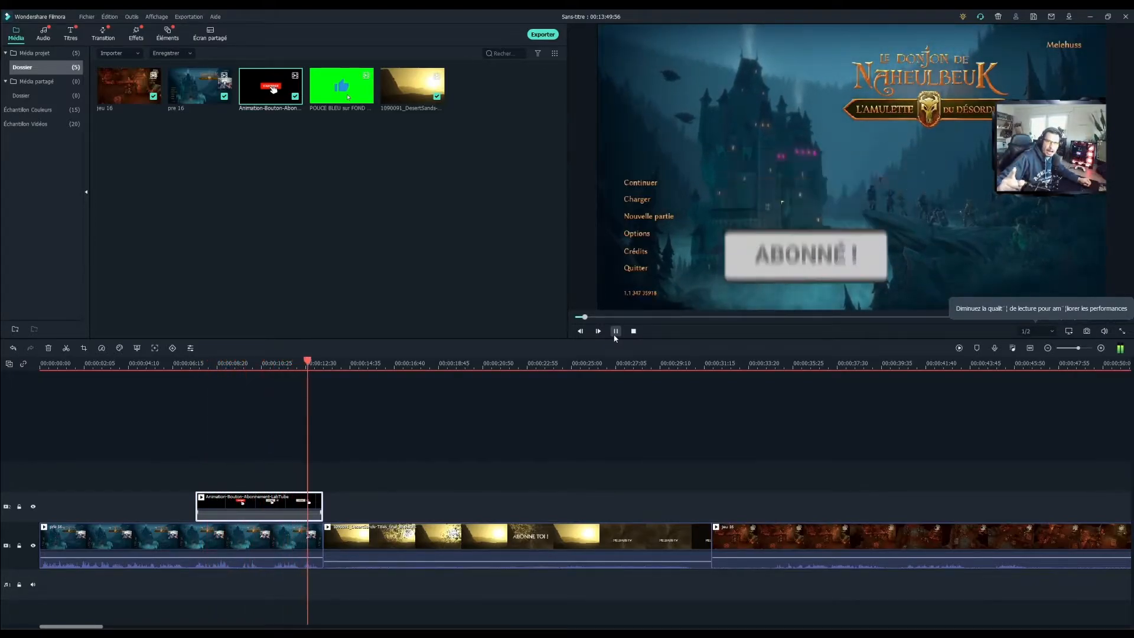
click(615, 332)
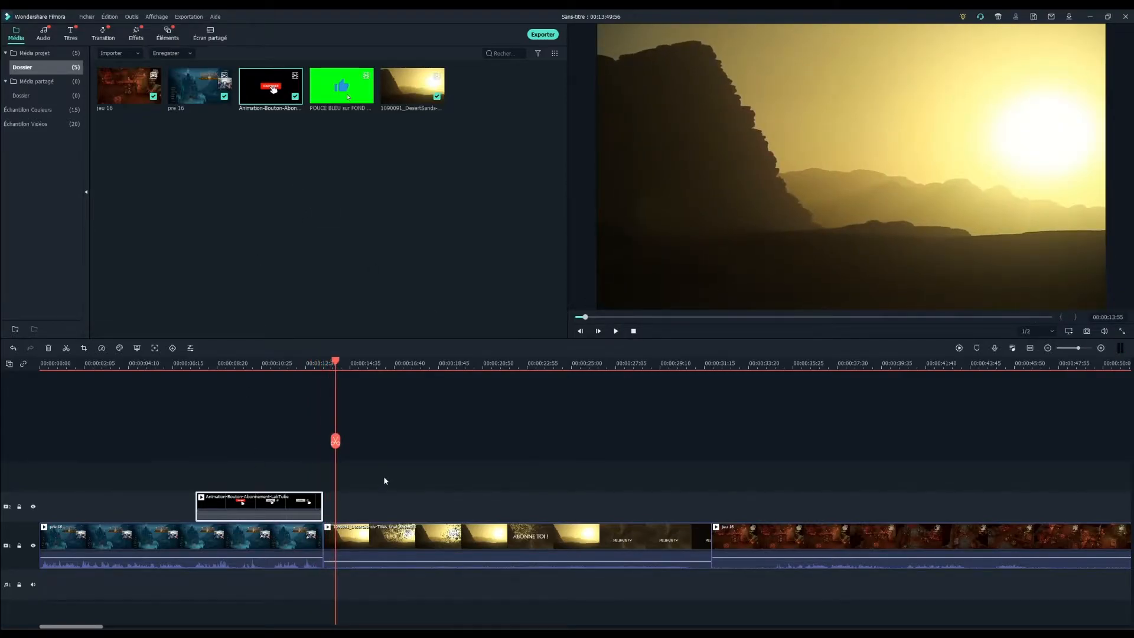
Browse the included transitions and add Plain Shape 13 at the cut between pre 16 and the DesertSands intro.
click(104, 34)
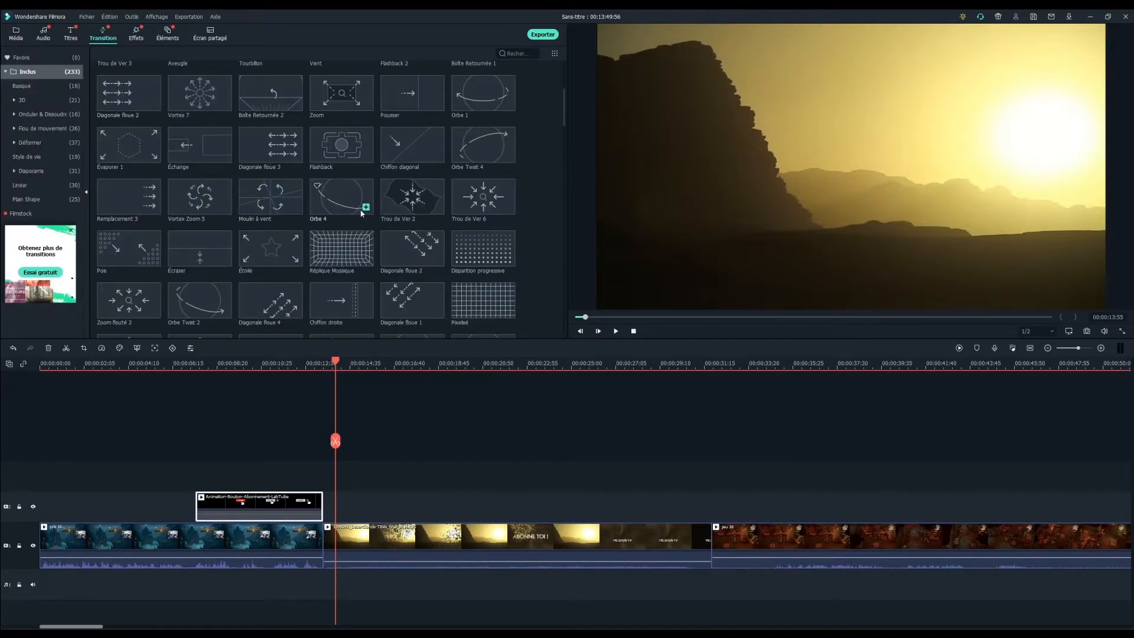
scroll(368, 212, down, 10)
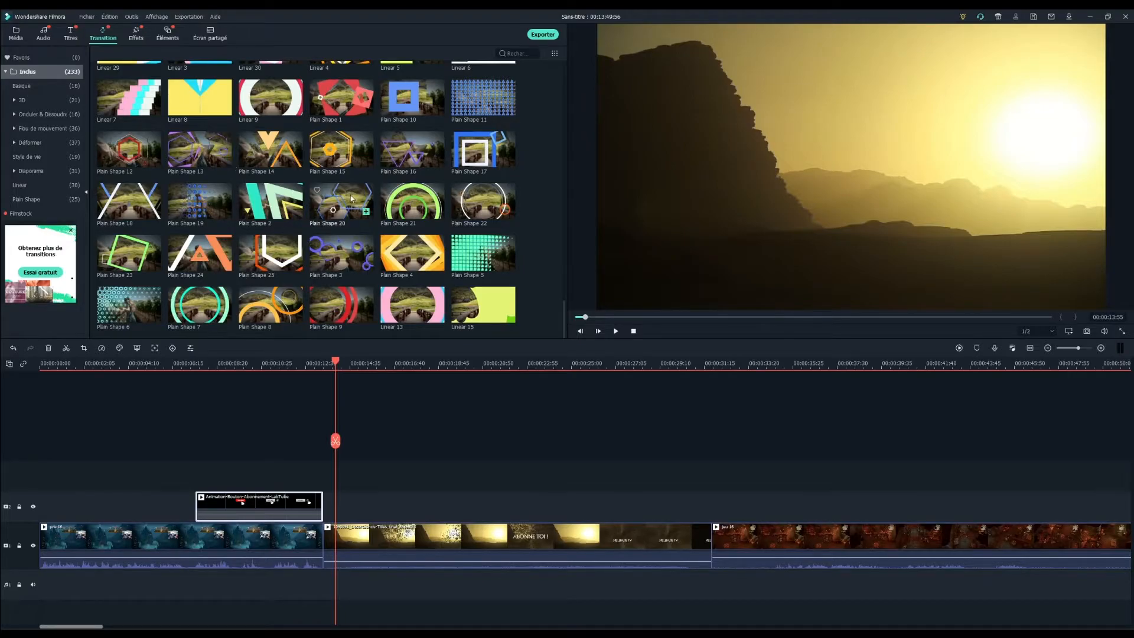
scroll(353, 222, up, 10)
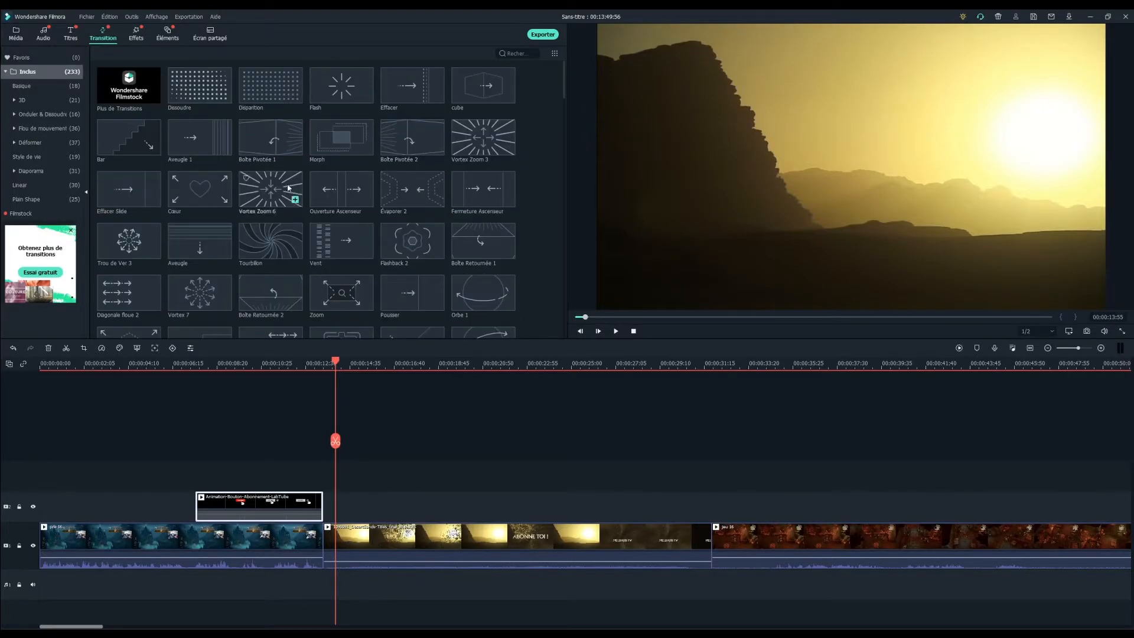
mouse_move(362, 202)
scroll(349, 230, down, 10)
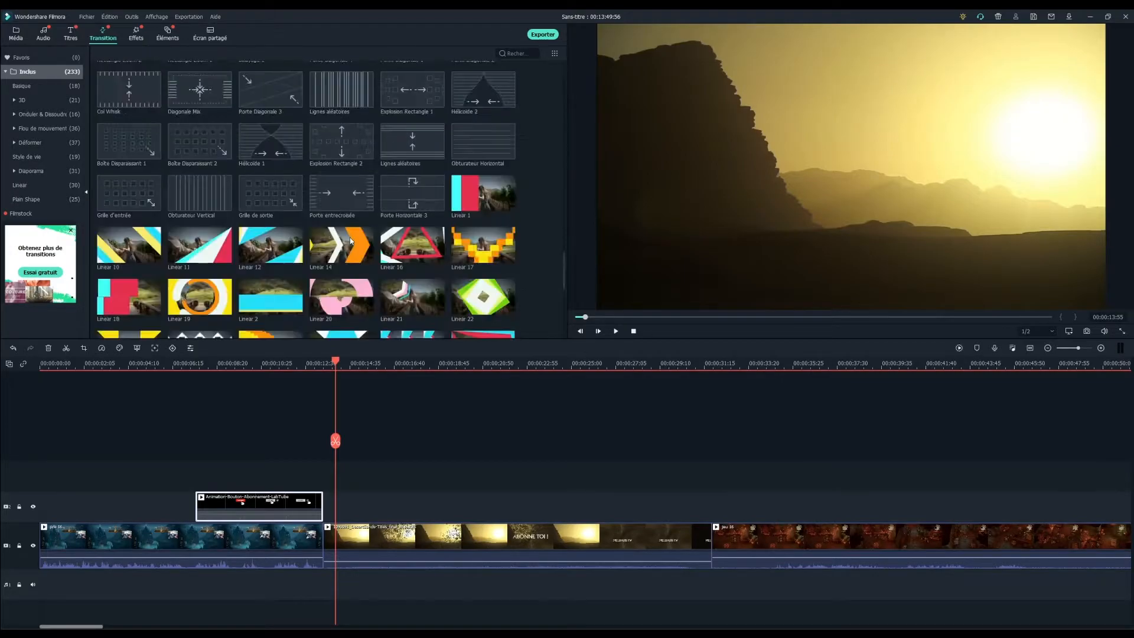
mouse_move(334, 213)
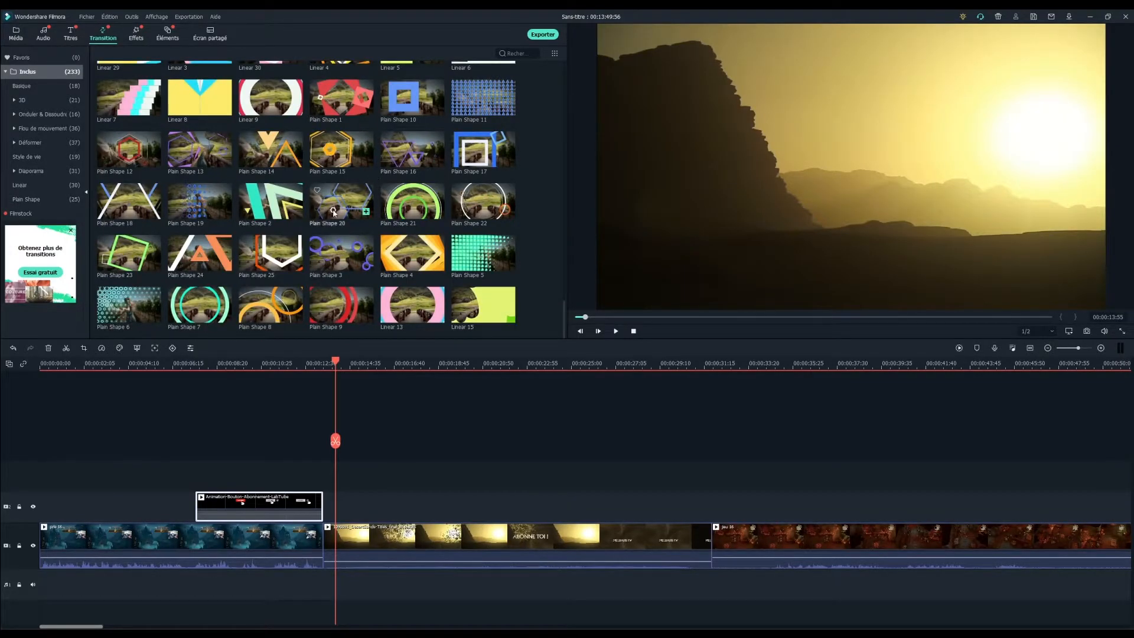
mouse_move(194, 156)
drag(193, 155, 313, 554)
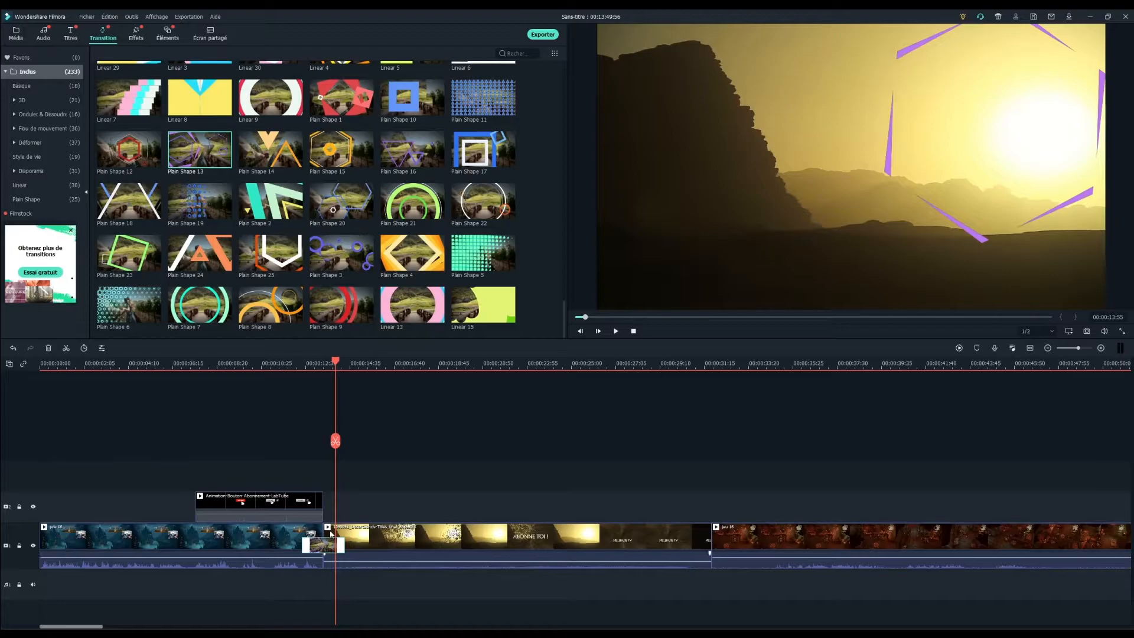
Play back the transition from pre 16 into the DesertSands intro.
drag(340, 447, 282, 450)
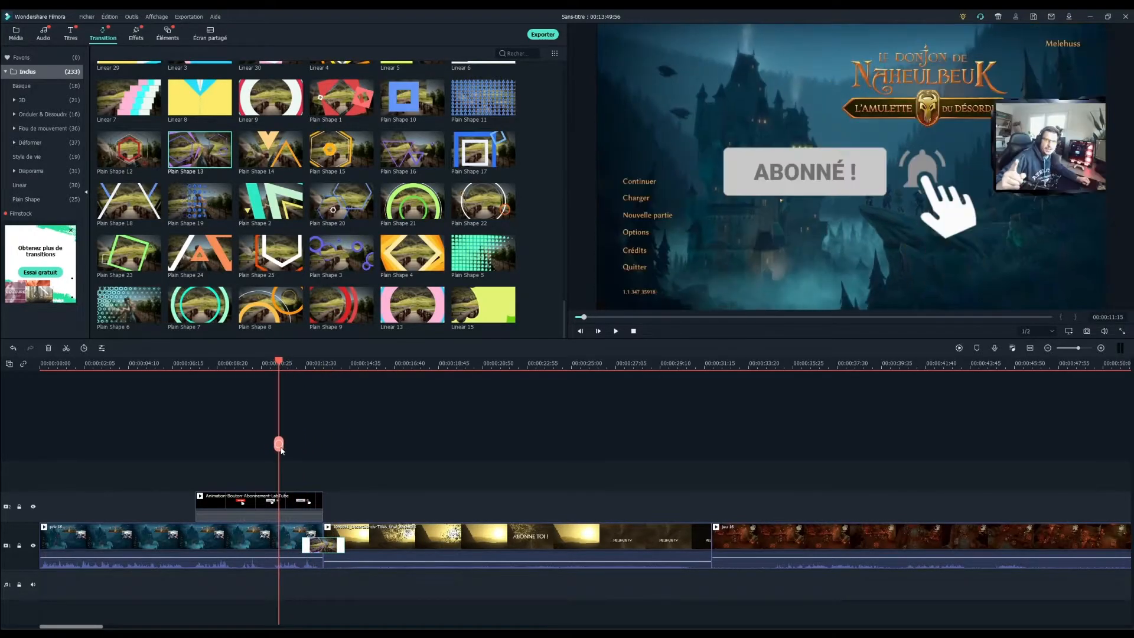
click(615, 331)
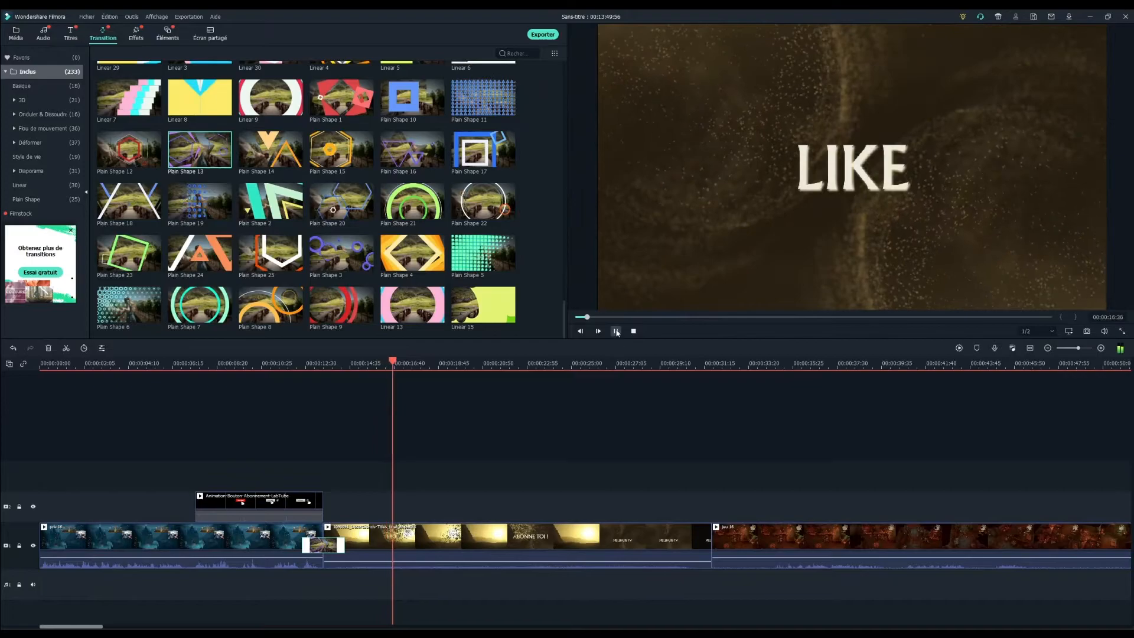
key(space)
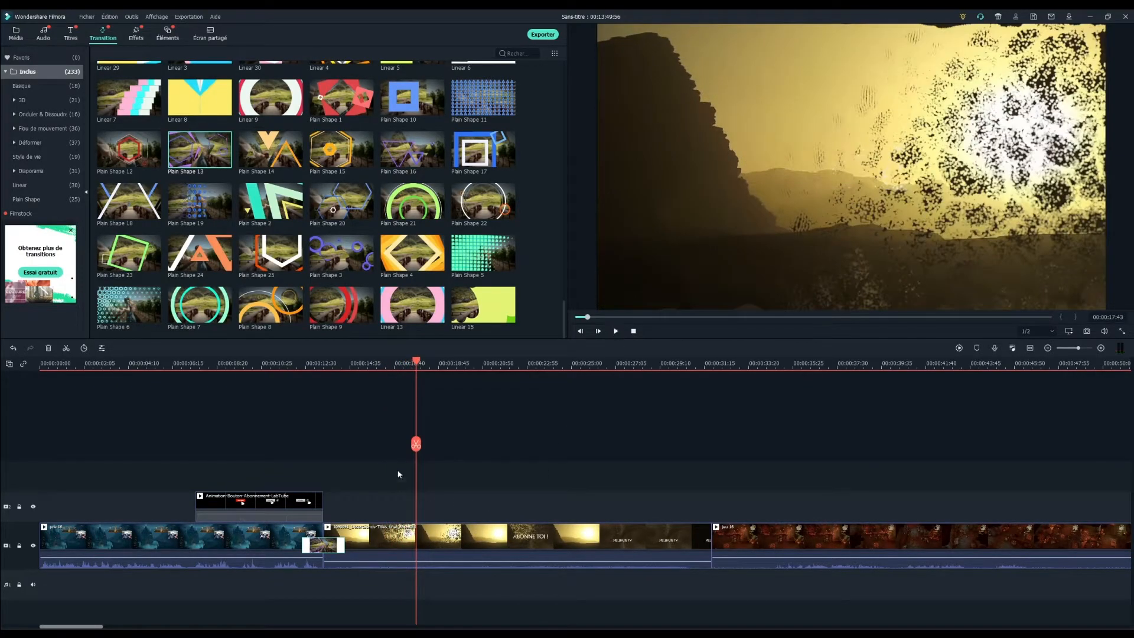
Go to the end of the DesertSands intro and examine the full extent of the gameplay clip that follows it.
drag(423, 448, 702, 454)
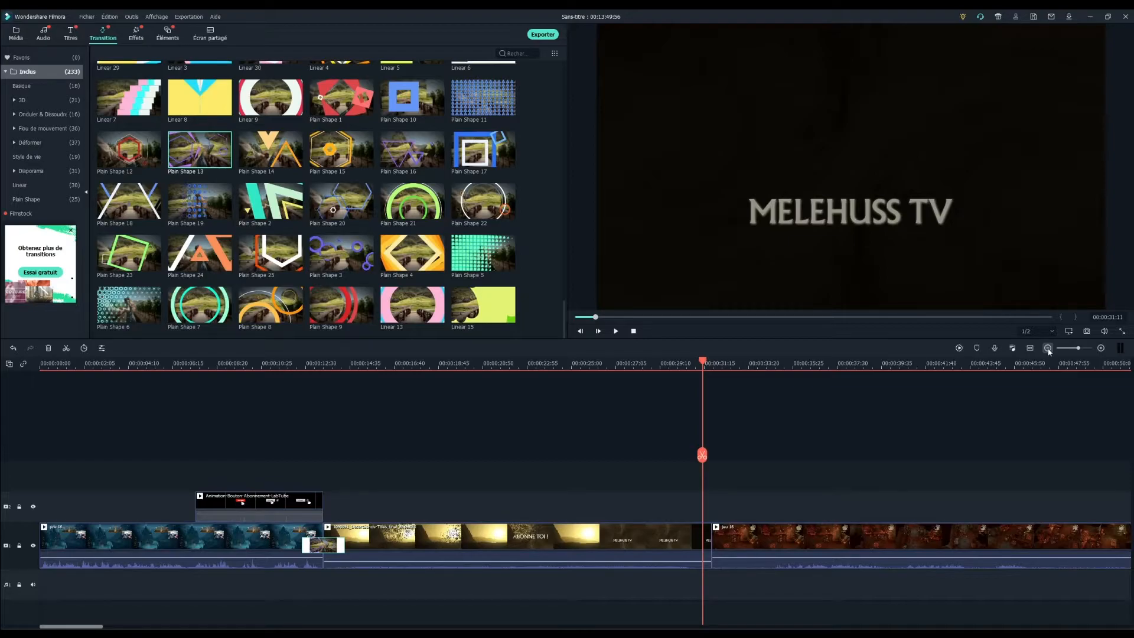
click(1049, 348)
click(1048, 348)
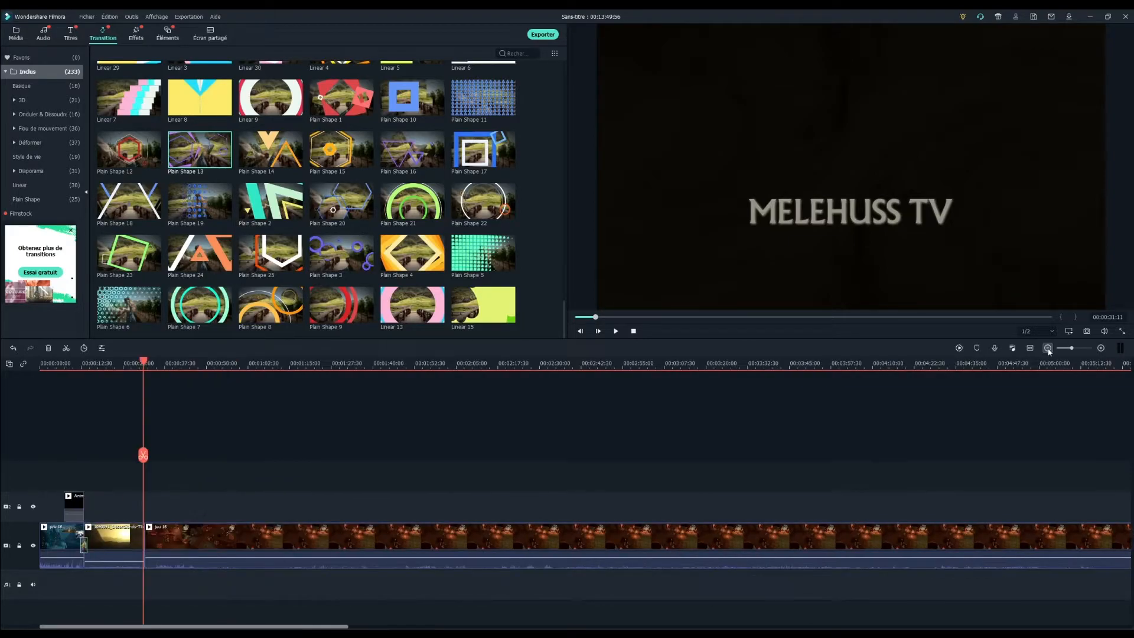
click(1048, 349)
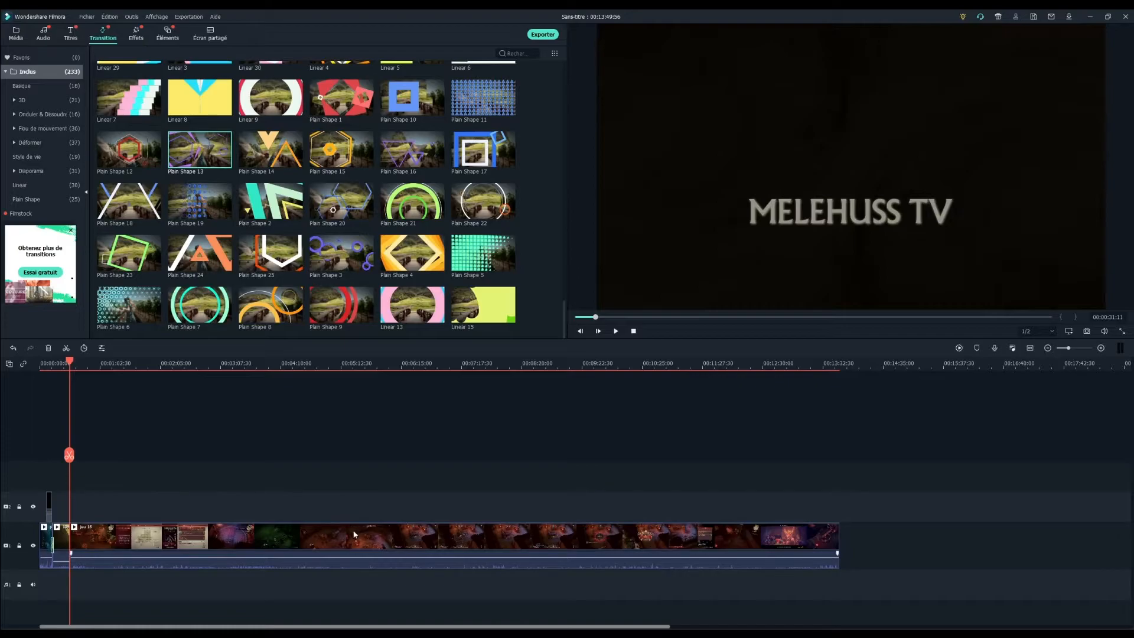
click(1102, 348)
click(1101, 348)
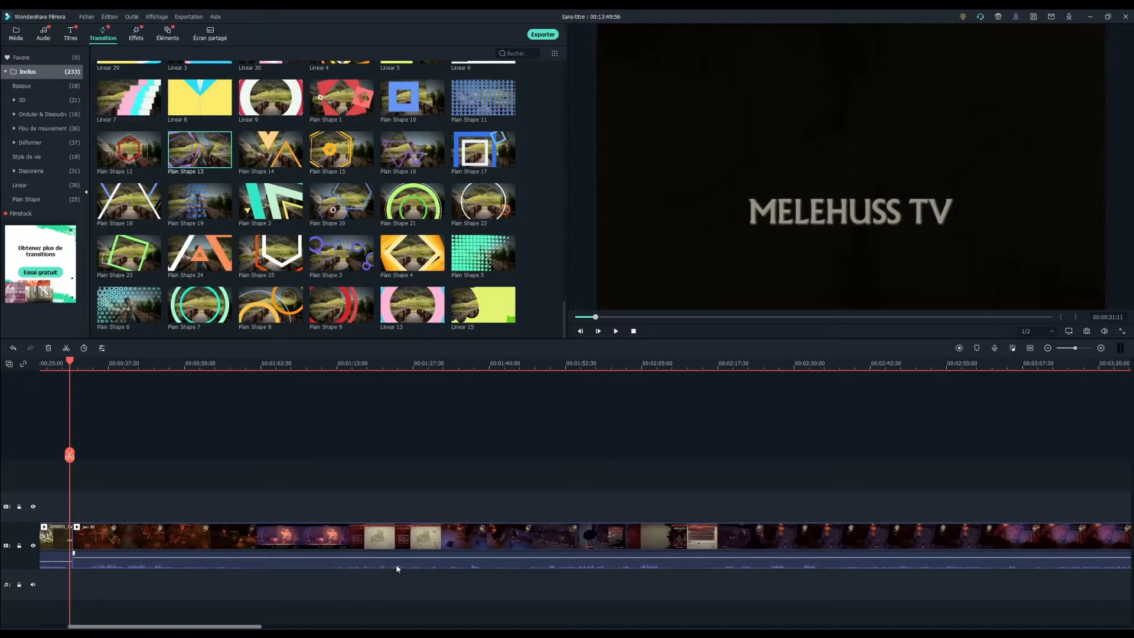
drag(252, 625, 185, 627)
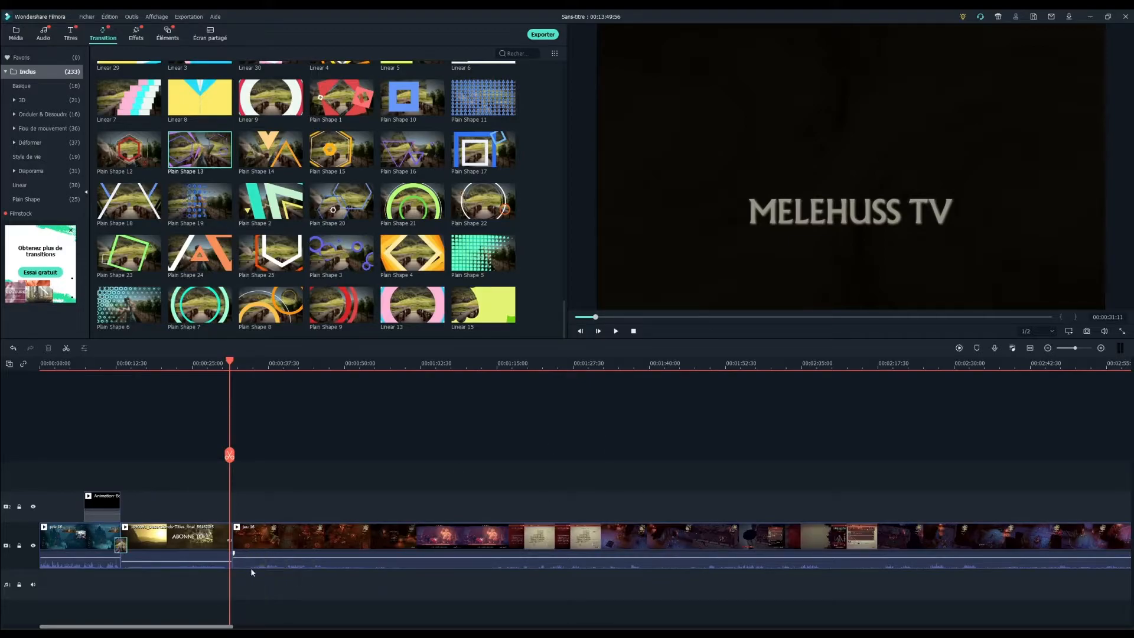
Play back samples of the gameplay clip near its beginning, around 1:14 and just before the one-minute mark.
drag(229, 454, 246, 457)
click(615, 331)
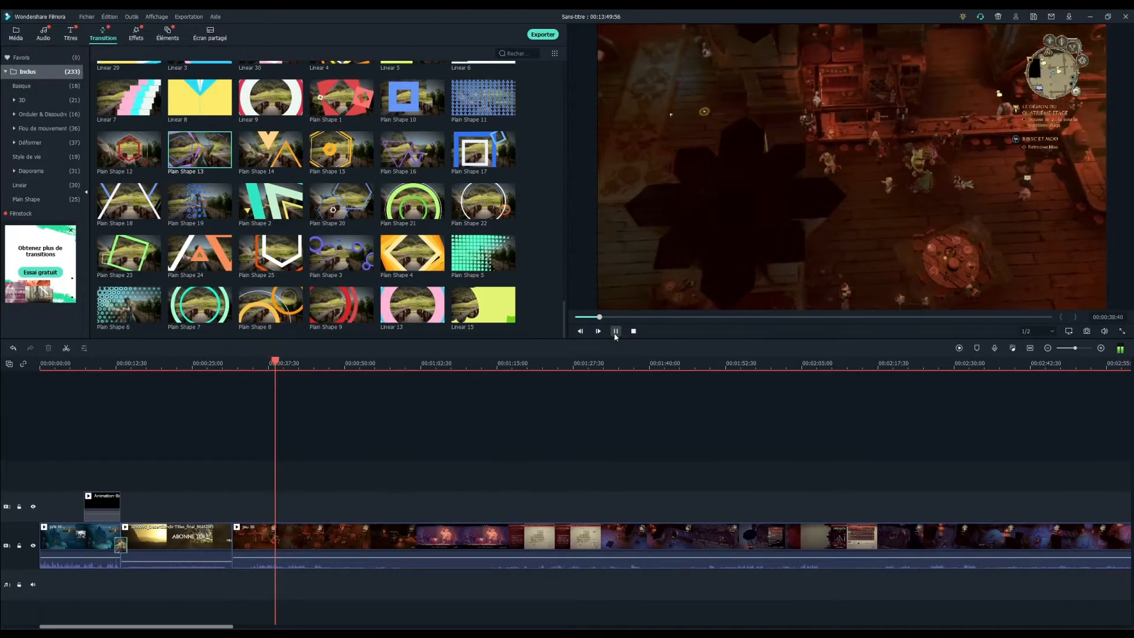
click(615, 331)
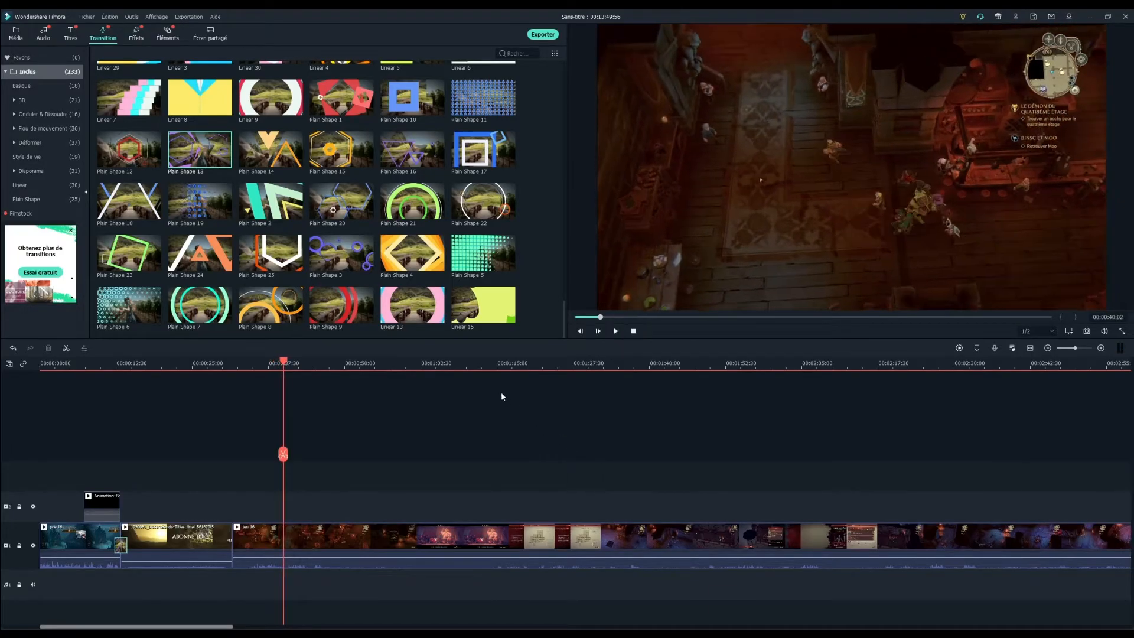
click(494, 367)
click(617, 334)
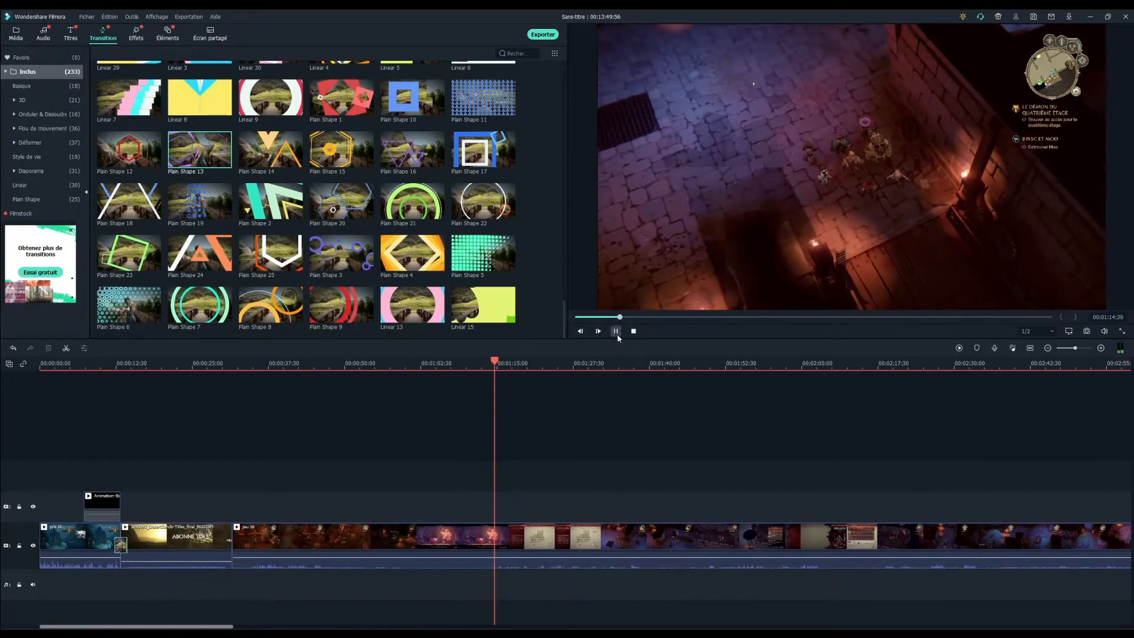
click(616, 332)
drag(510, 460, 372, 451)
click(616, 332)
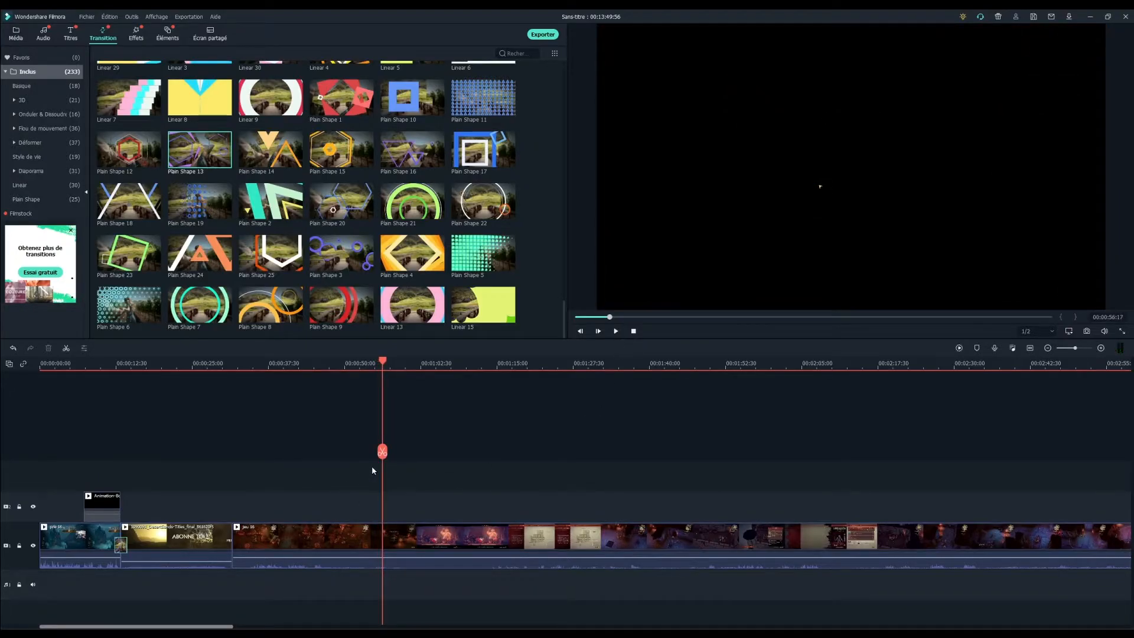
Split the gameplay clip at 00:00:33:43 and delete the short piece between the DesertSands intro and the split.
drag(382, 451, 247, 462)
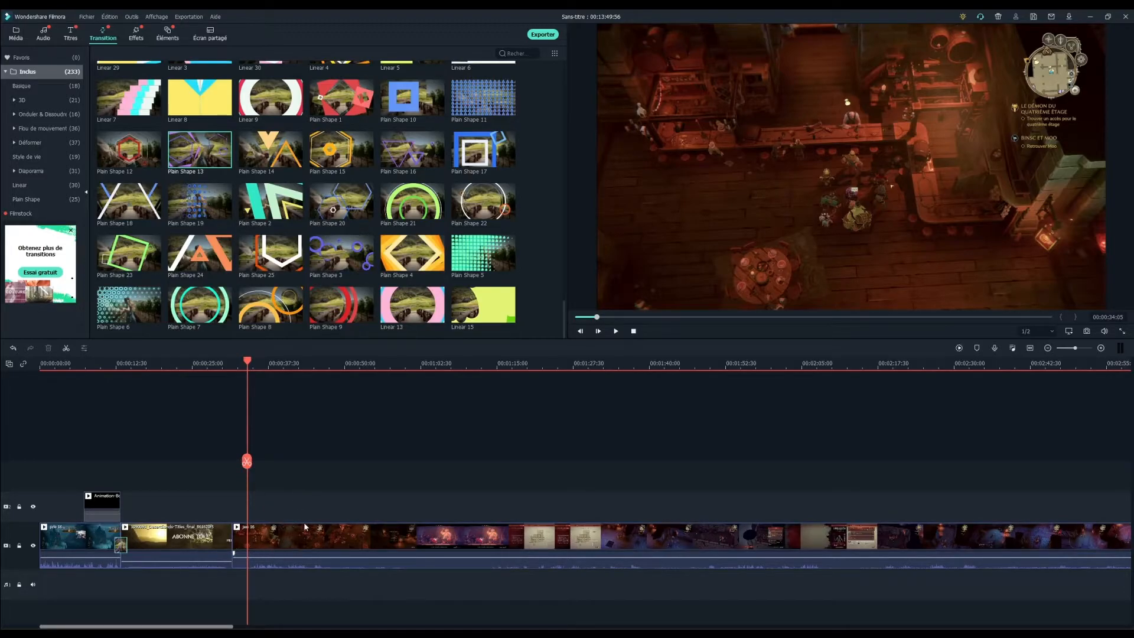
drag(246, 463, 246, 463)
click(247, 466)
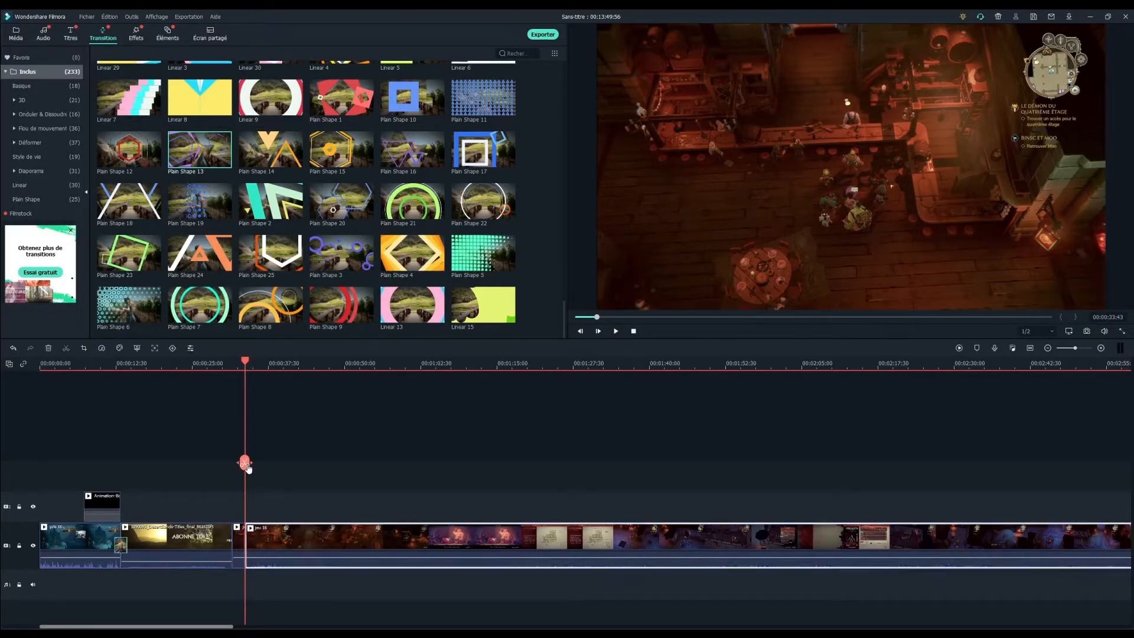
click(238, 541)
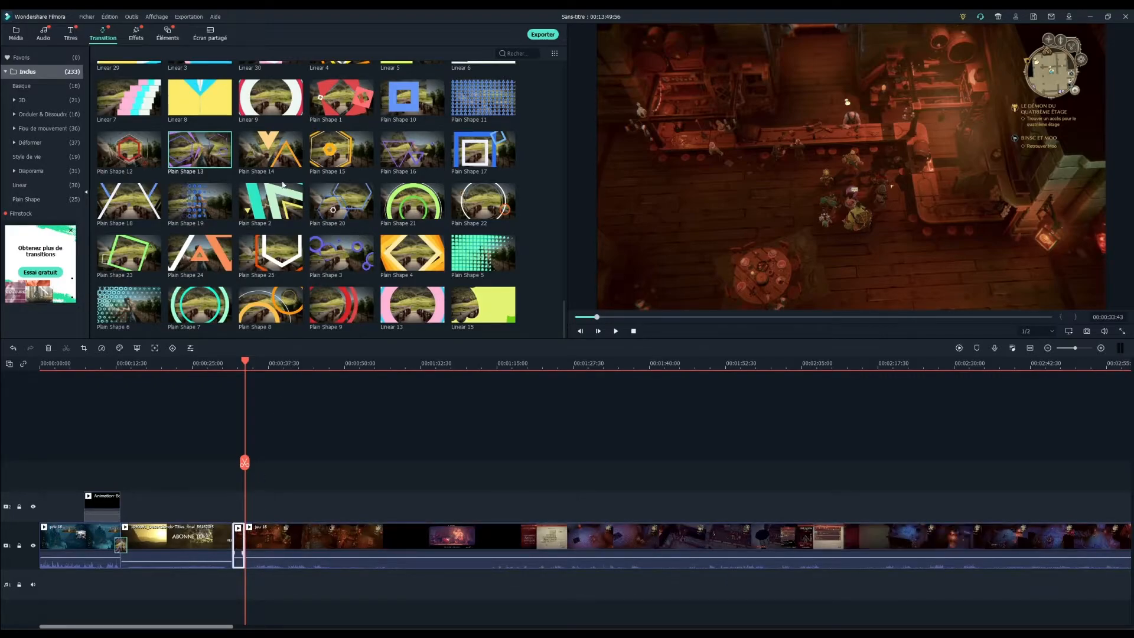
key(Delete)
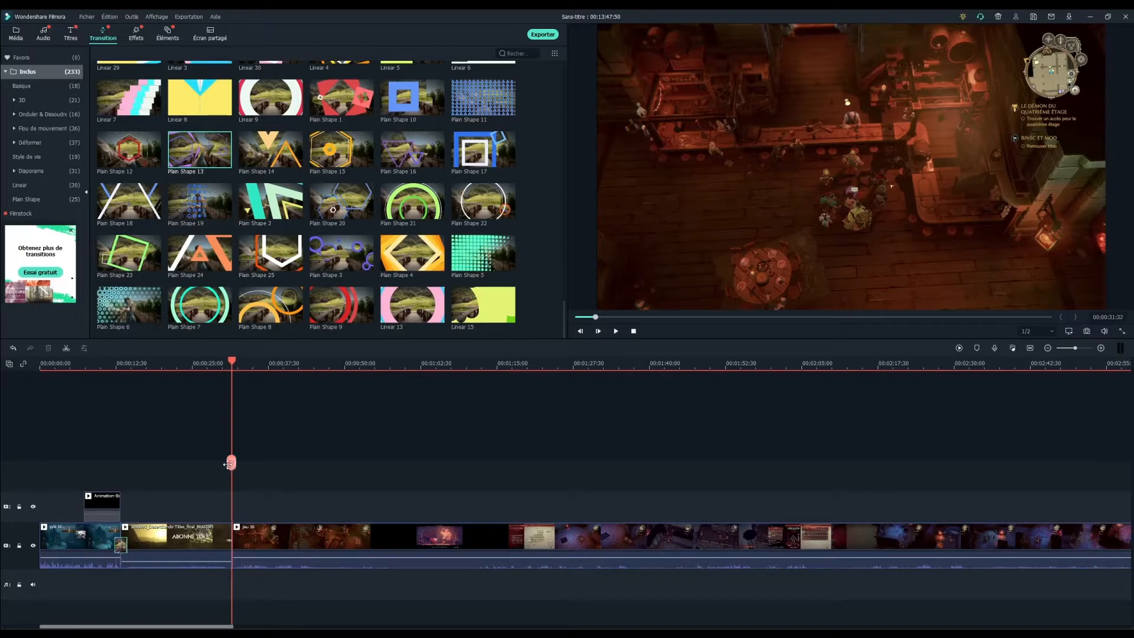
Play back the end of the DesertSands intro into the trimmed gameplay clip.
drag(229, 477, 187, 477)
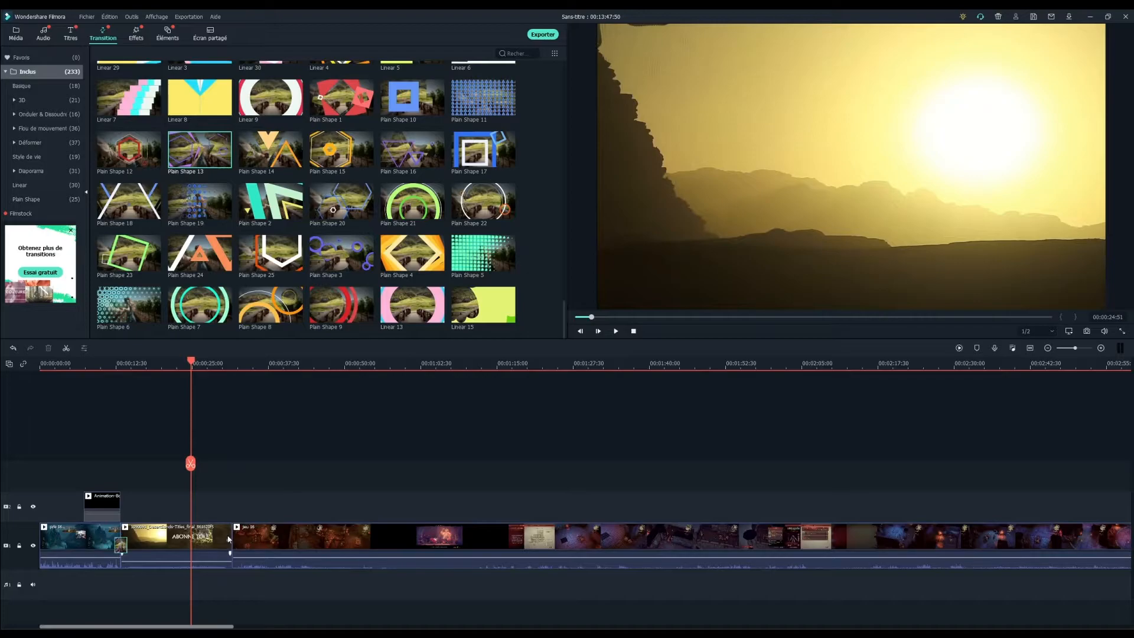
drag(190, 463, 219, 463)
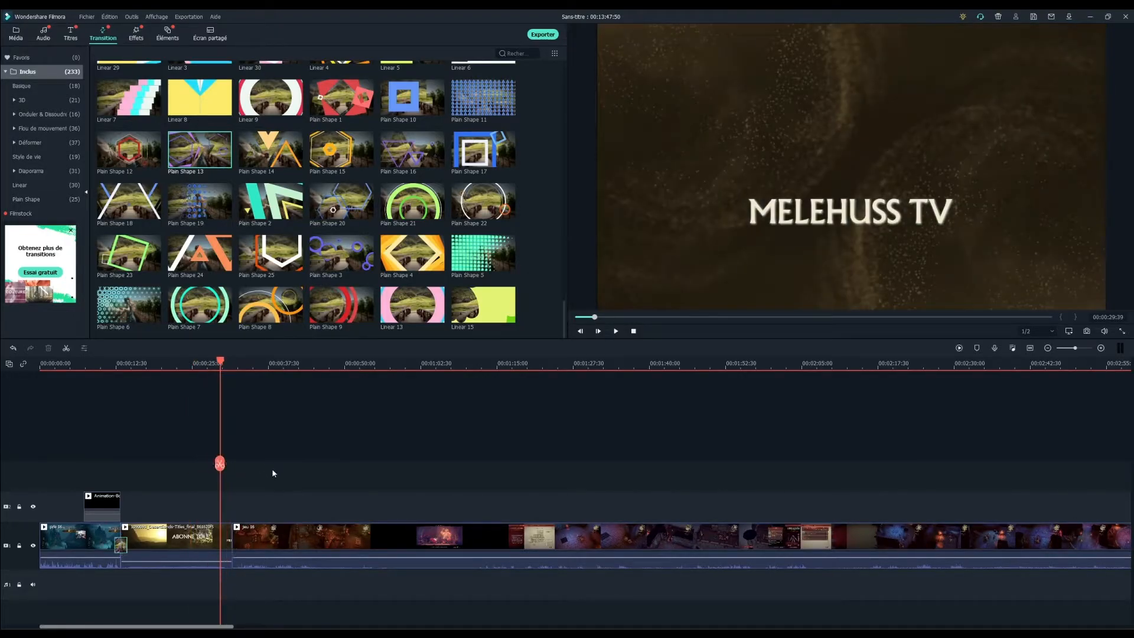
click(619, 333)
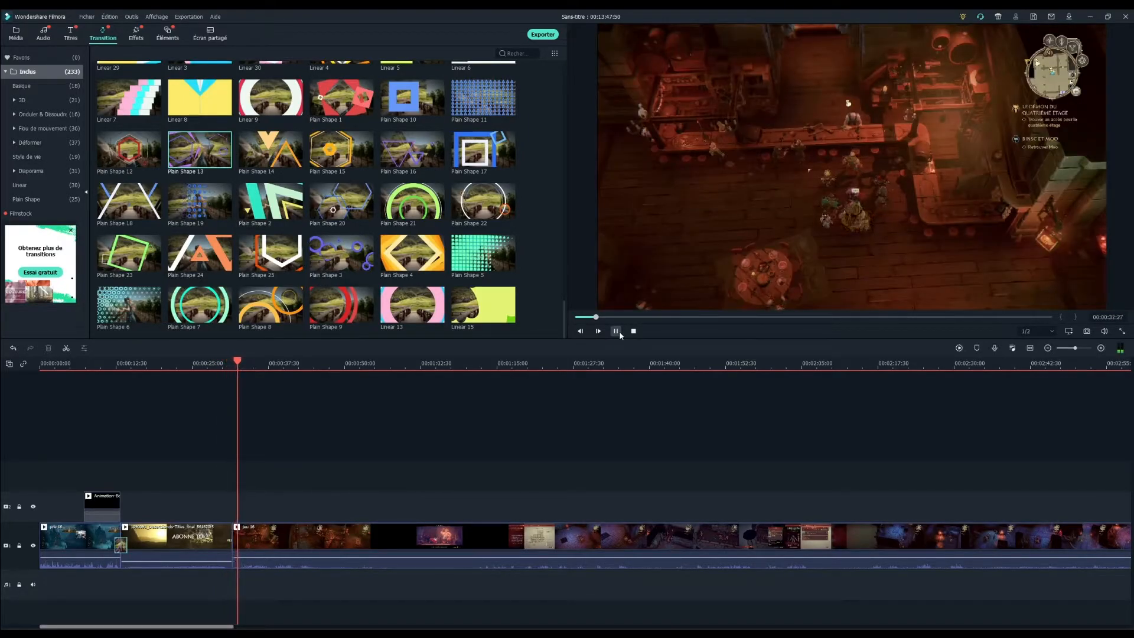
click(619, 334)
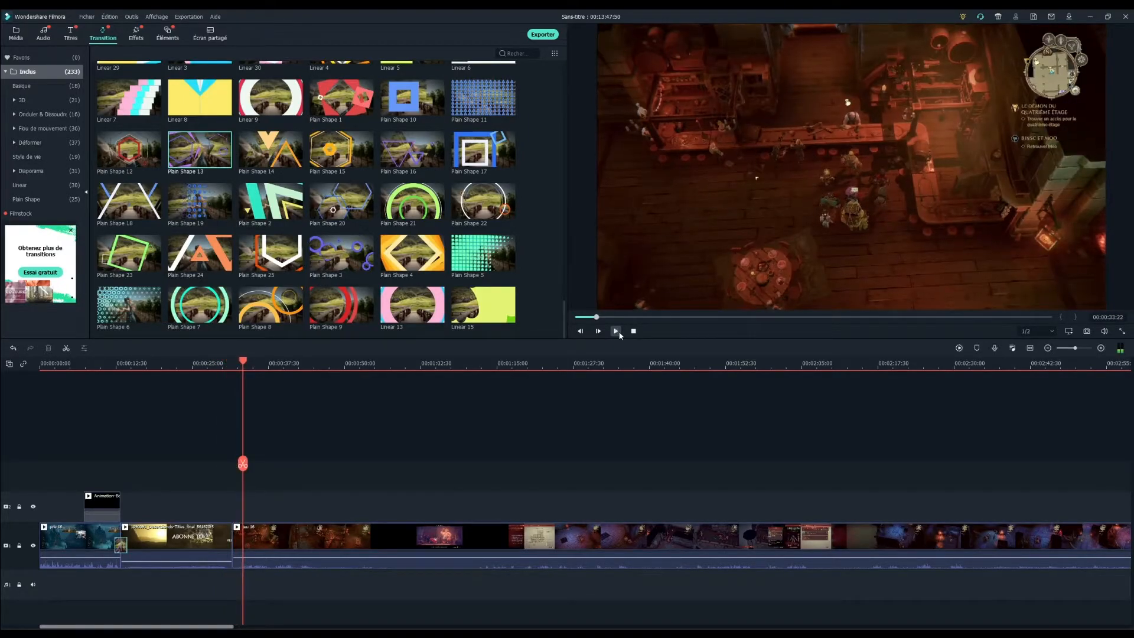
Trim the gameplay clip's beginning further by splitting it at 00:00:32:23 and deleting the leading piece.
click(1101, 348)
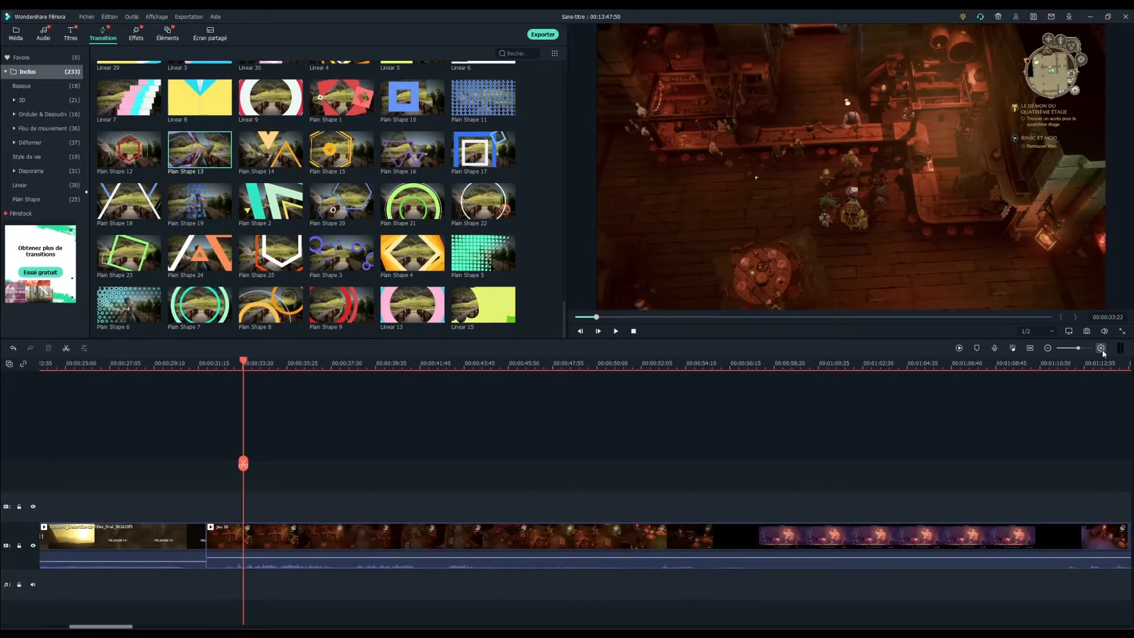
click(1101, 348)
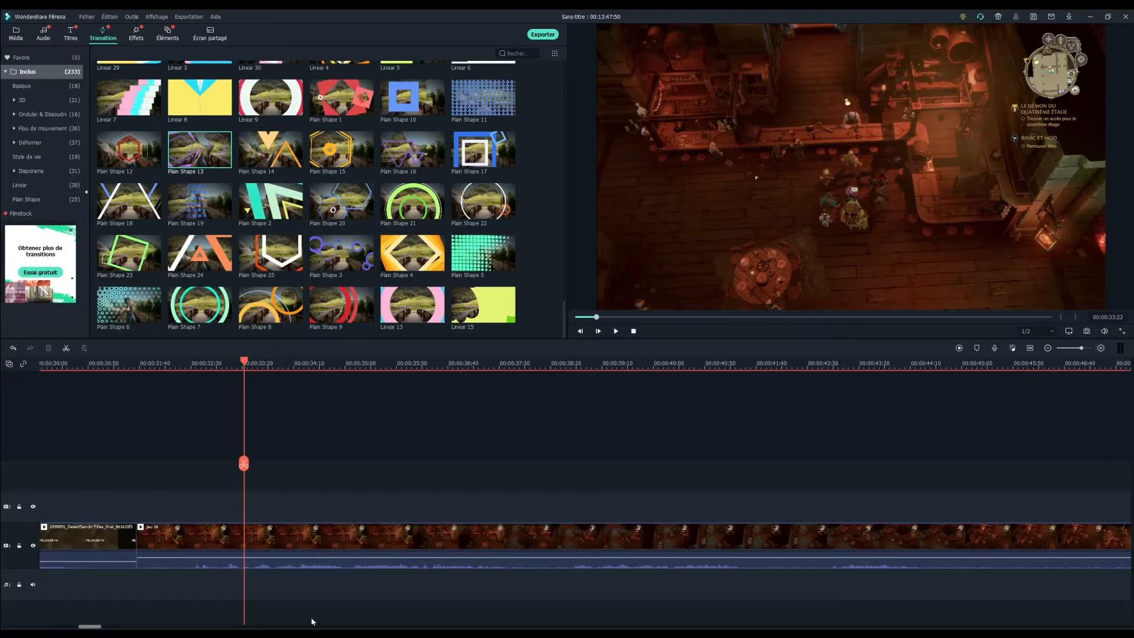
drag(98, 627, 92, 627)
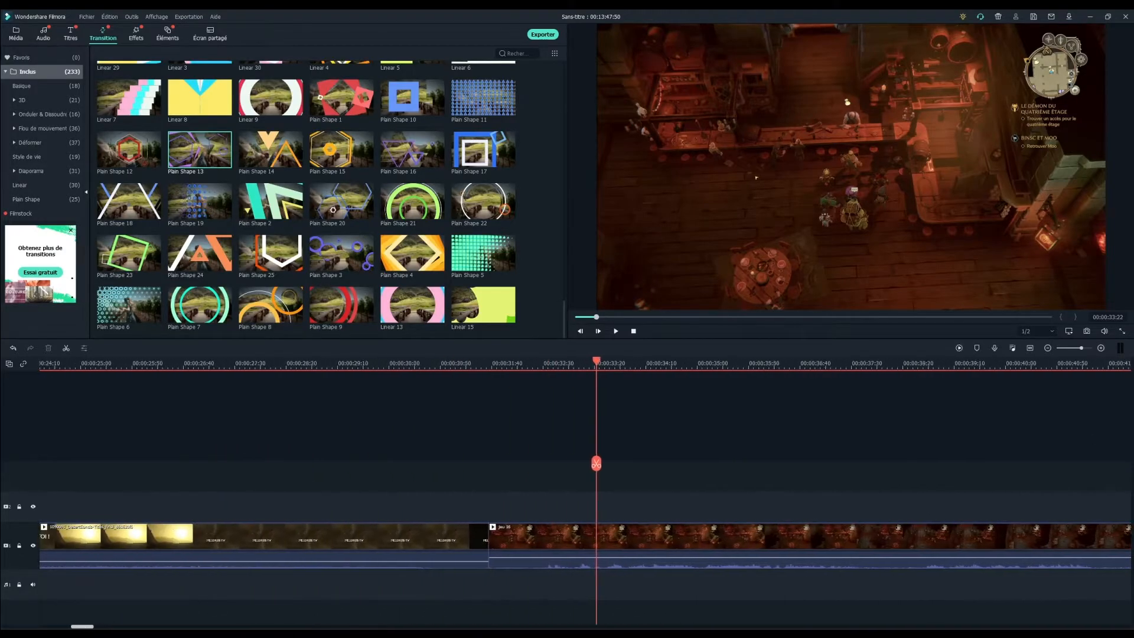
drag(597, 463, 537, 457)
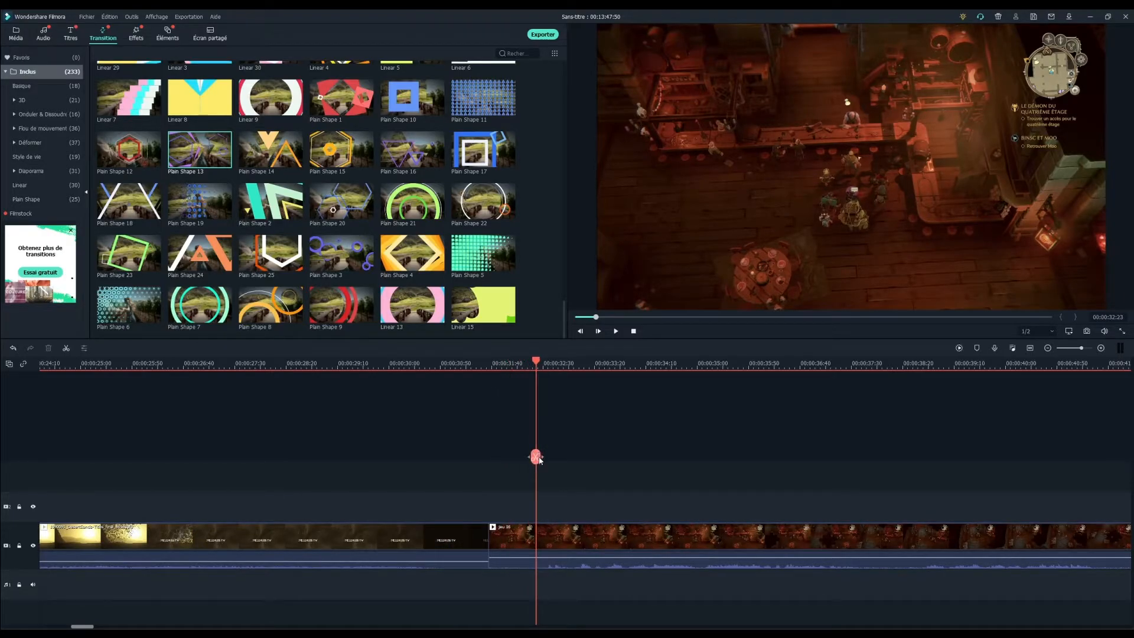
click(536, 457)
click(519, 542)
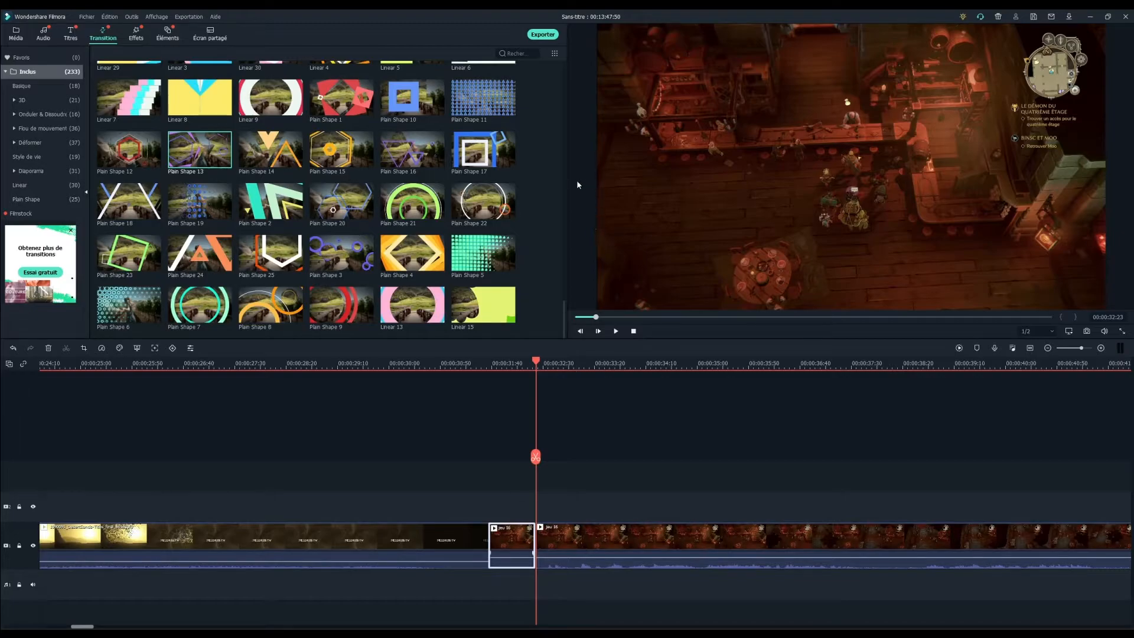
key(Delete)
Go back to just before the end of the intro and play the cut into the newly trimmed gameplay clip.
key(Left)
key(Left)
key(Left)
key(Left)
key(Left)
key(Left)
key(Left)
key(Left)
key(Left)
key(Left)
key(Left)
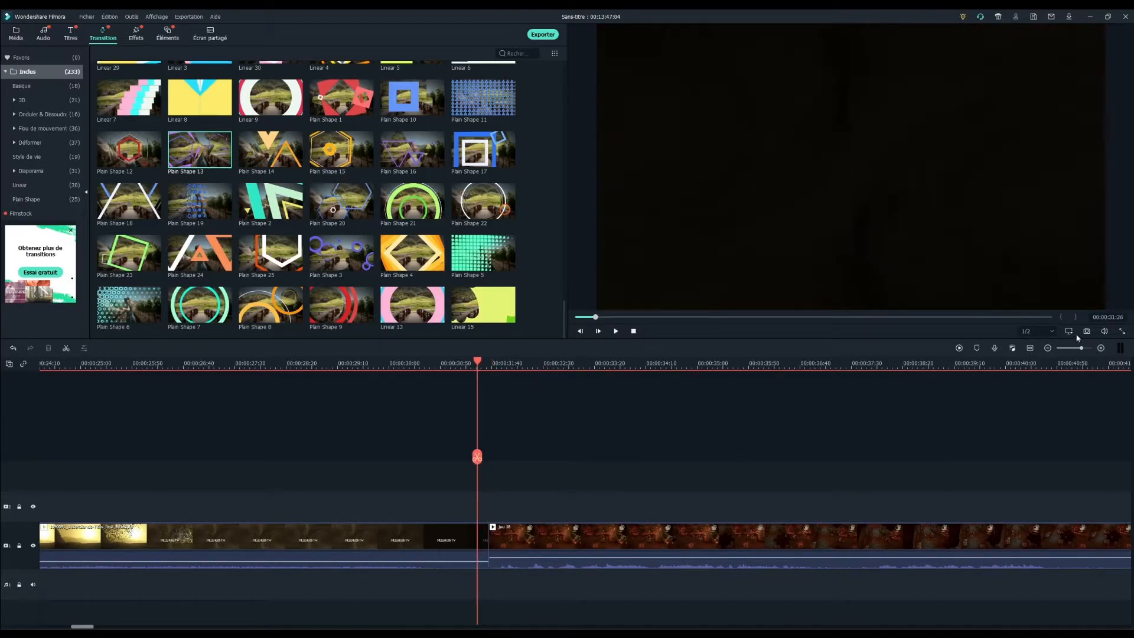
click(614, 332)
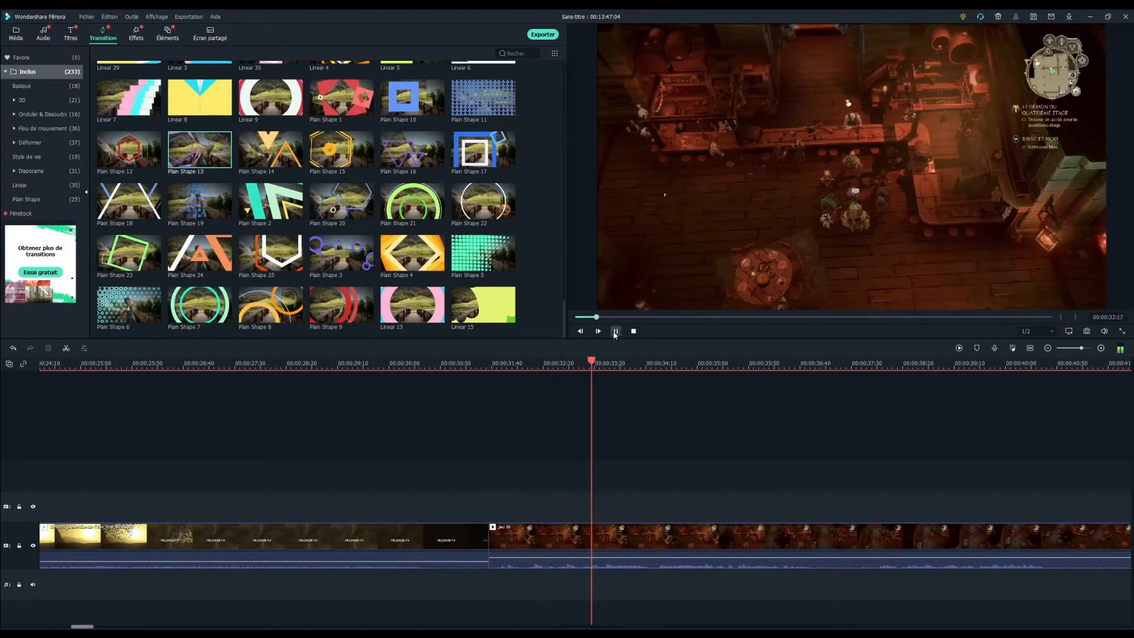
click(615, 331)
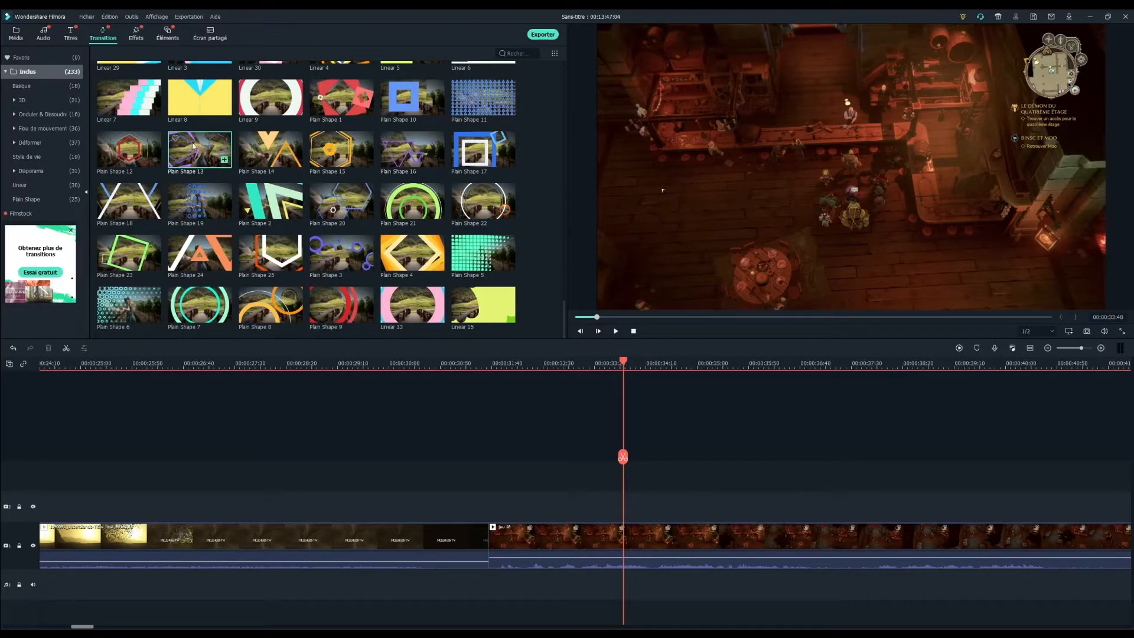
Add the Plain Shape 15 transition at the cut between the DesertSands intro and the gameplay clip, and play it back.
drag(473, 530, 477, 555)
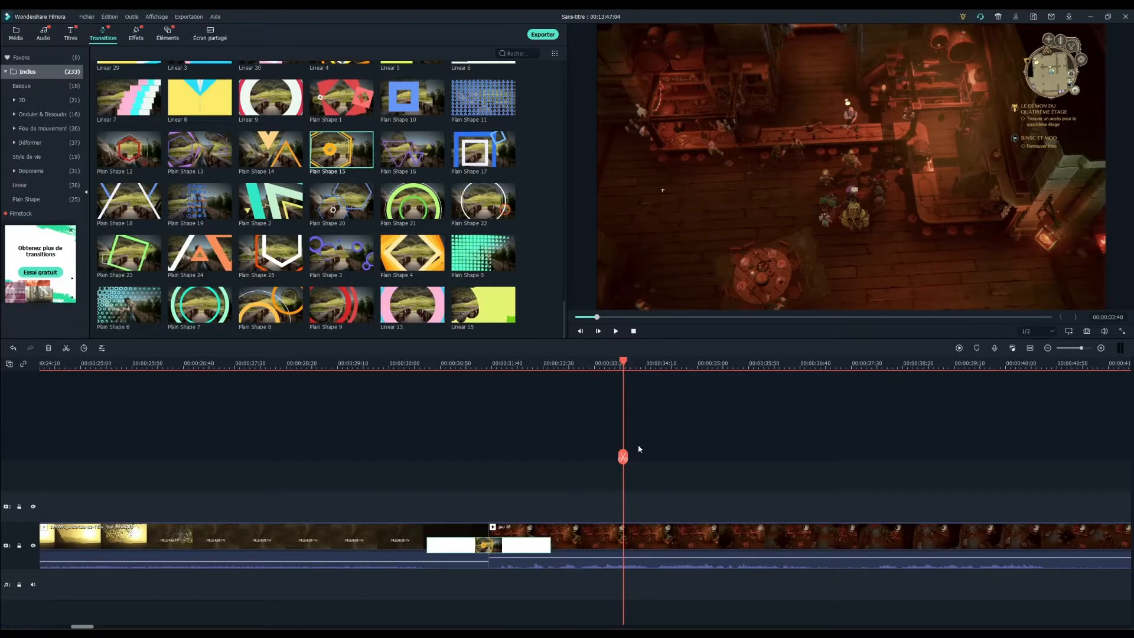
drag(623, 456, 401, 452)
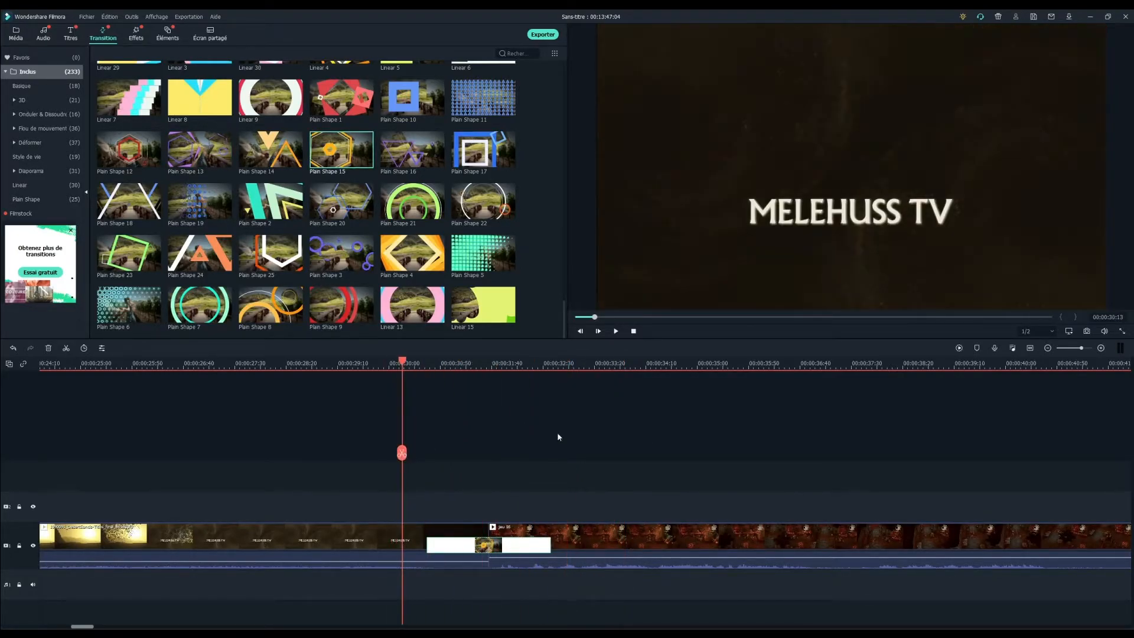
click(616, 332)
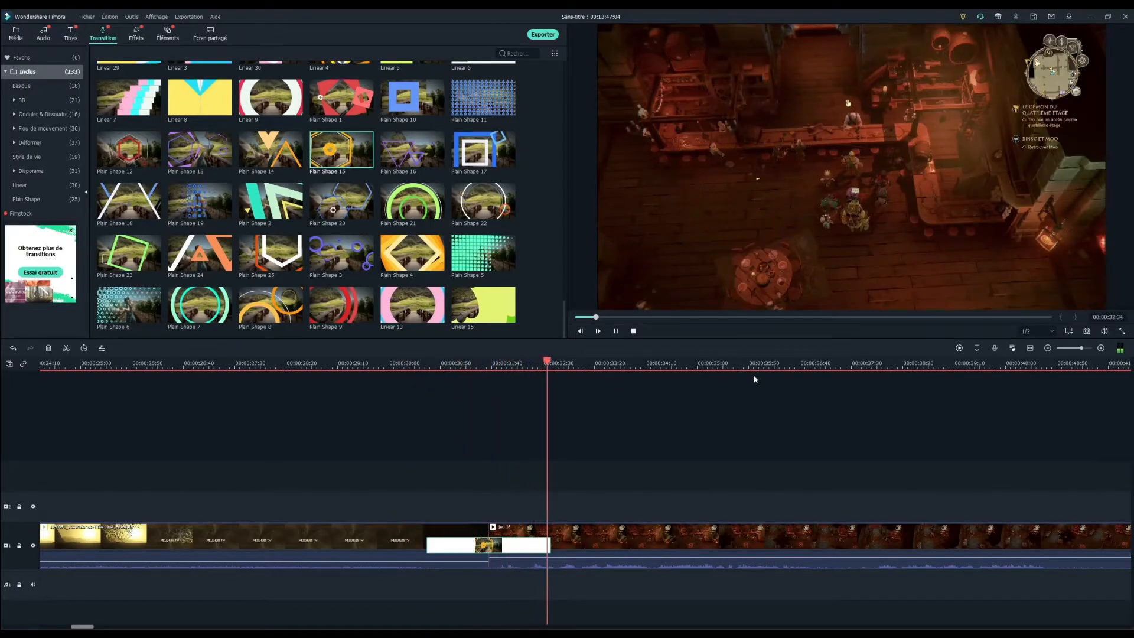
click(614, 333)
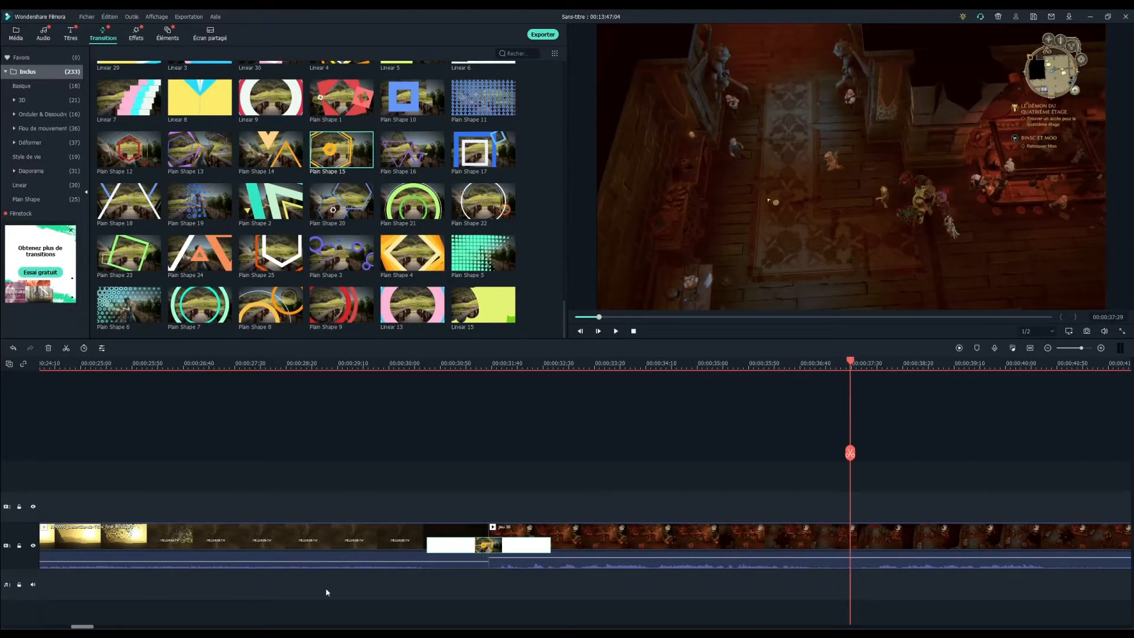
Split the gameplay clip at 00:00:54:02, where the black loading screen begins after the first Monte-Charge menu.
click(1047, 349)
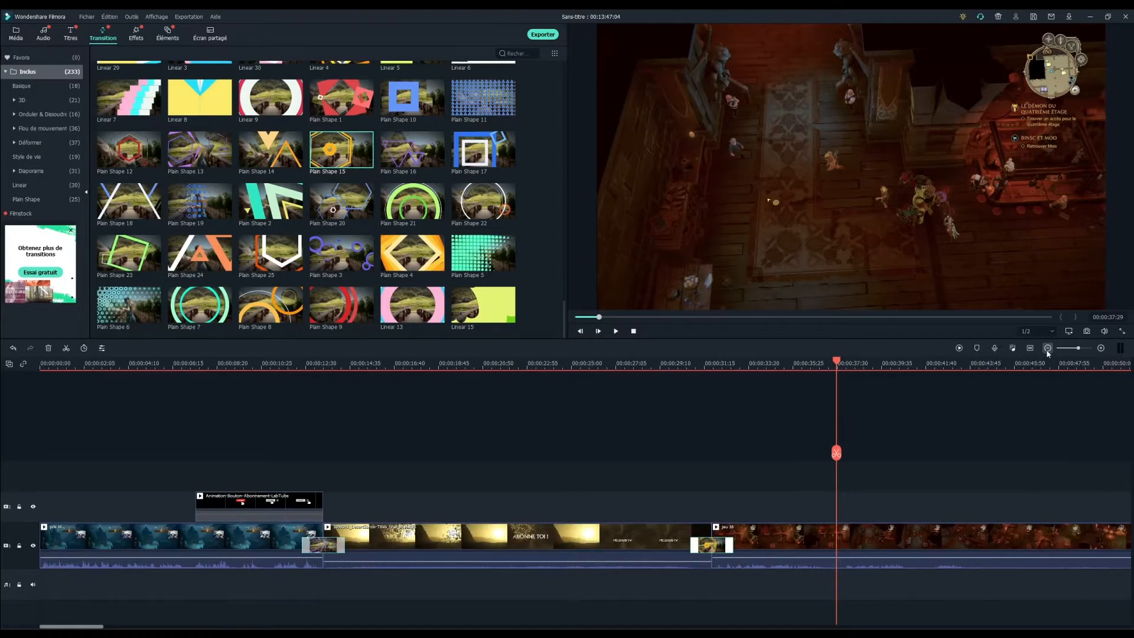
click(1047, 348)
scroll(205, 583, right, 5)
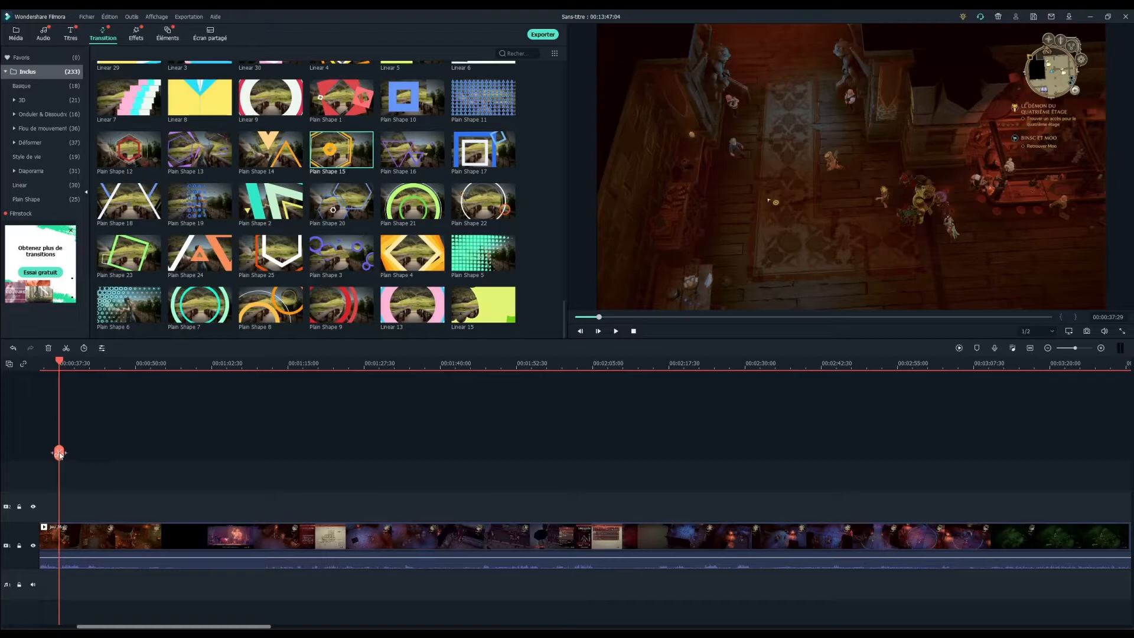
drag(59, 453, 140, 470)
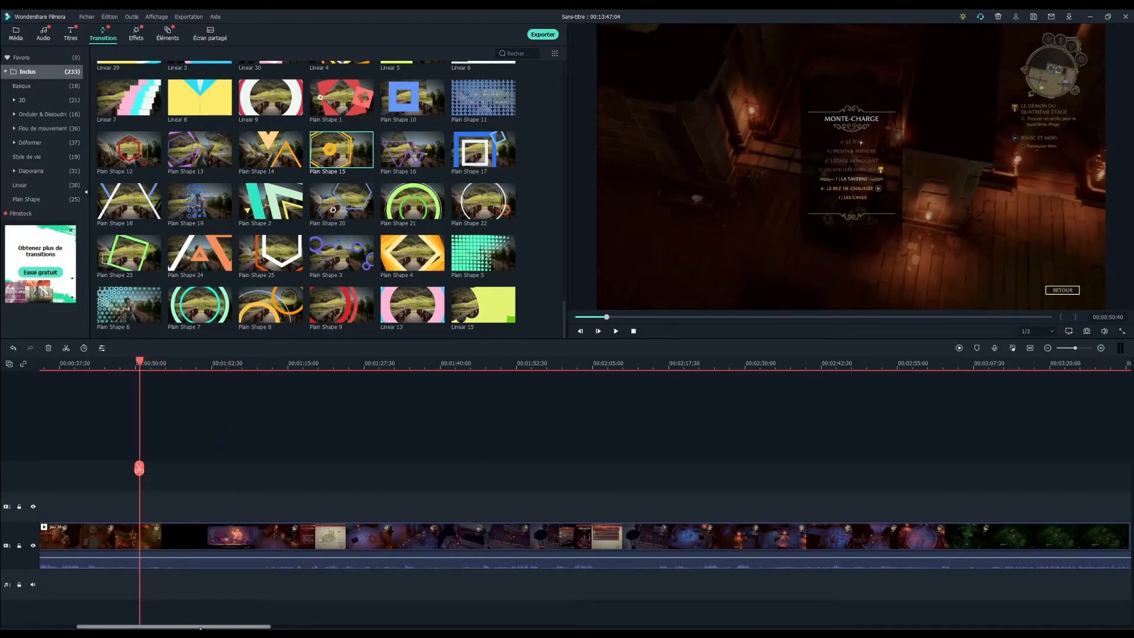
scroll(867, 481, left, 5)
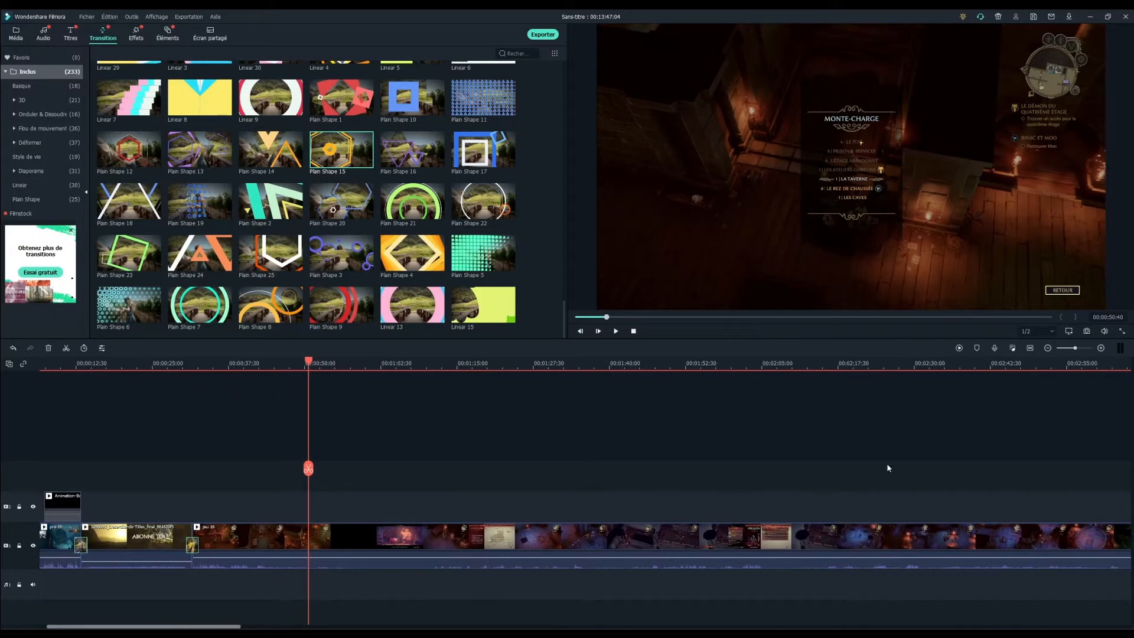
click(1101, 349)
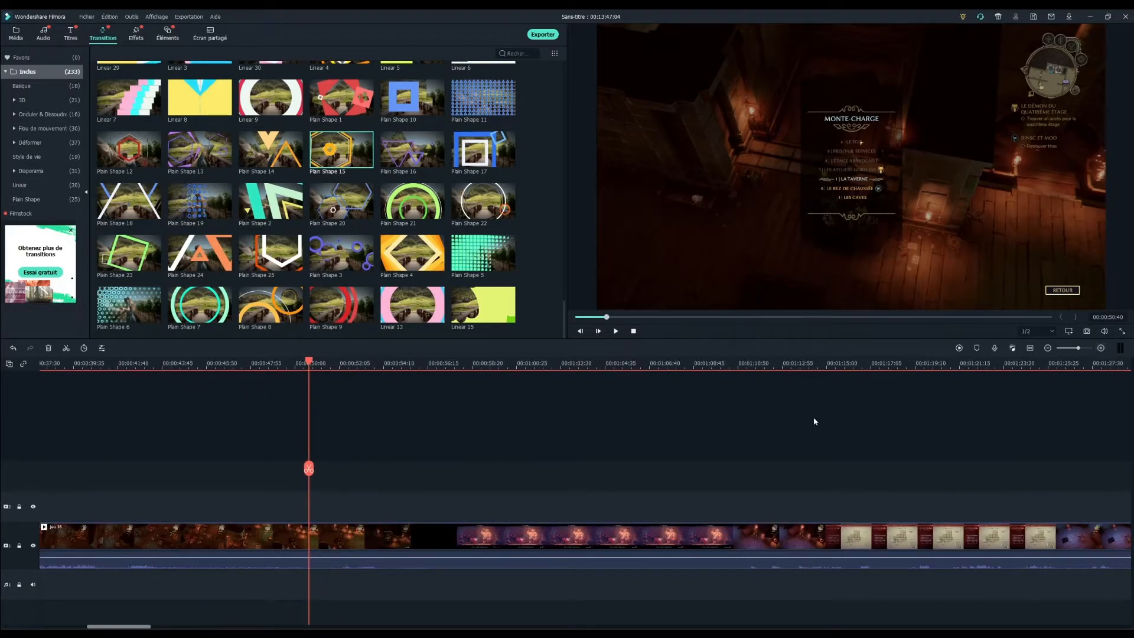
click(615, 332)
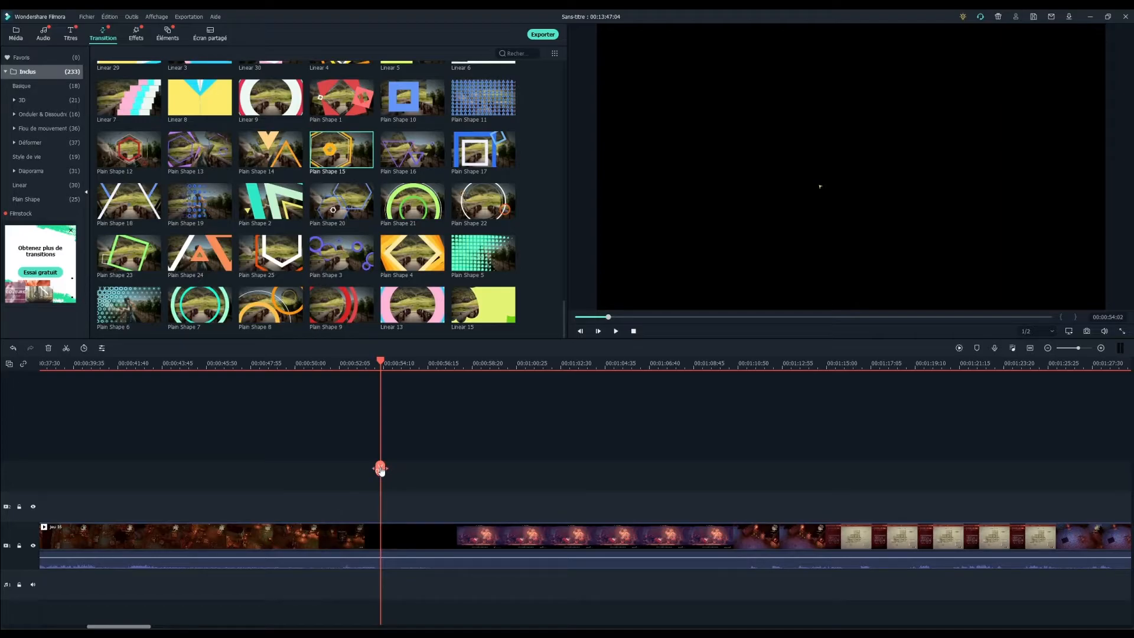
click(381, 470)
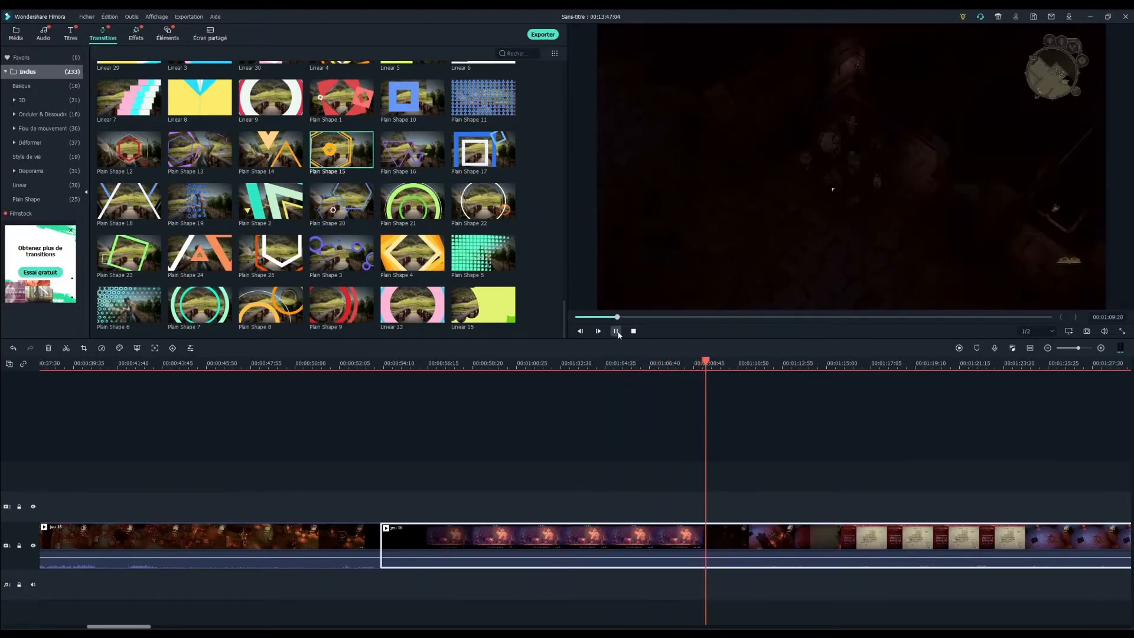
Remove the first loading screen by splitting the gameplay clip at its end, 00:01:08:55, and deleting the piece in between.
click(616, 331)
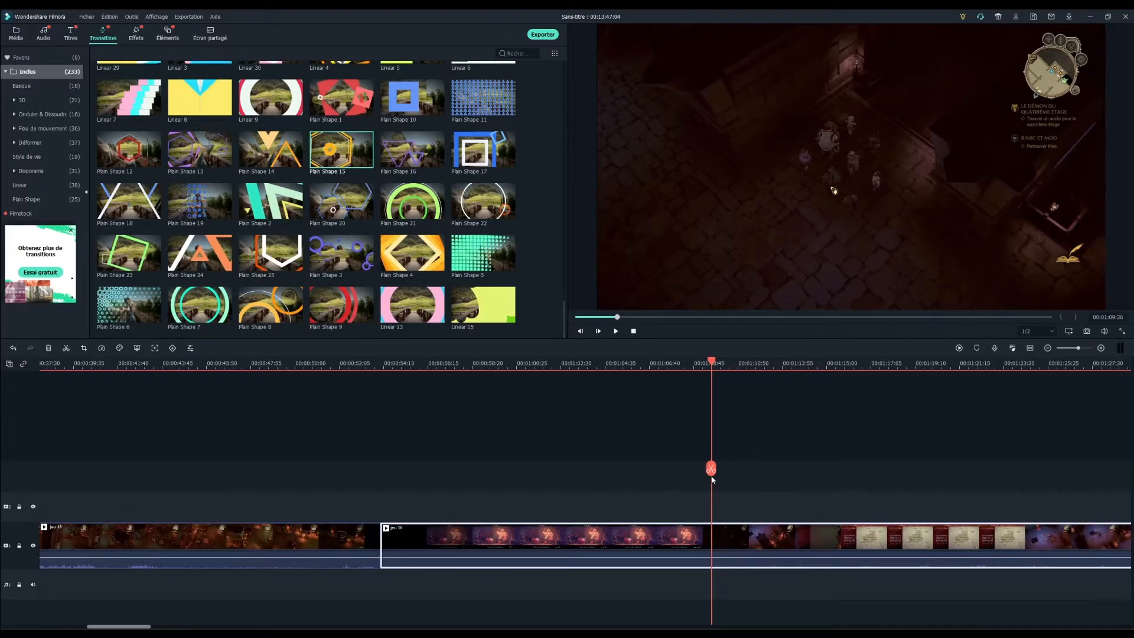
drag(712, 471, 697, 464)
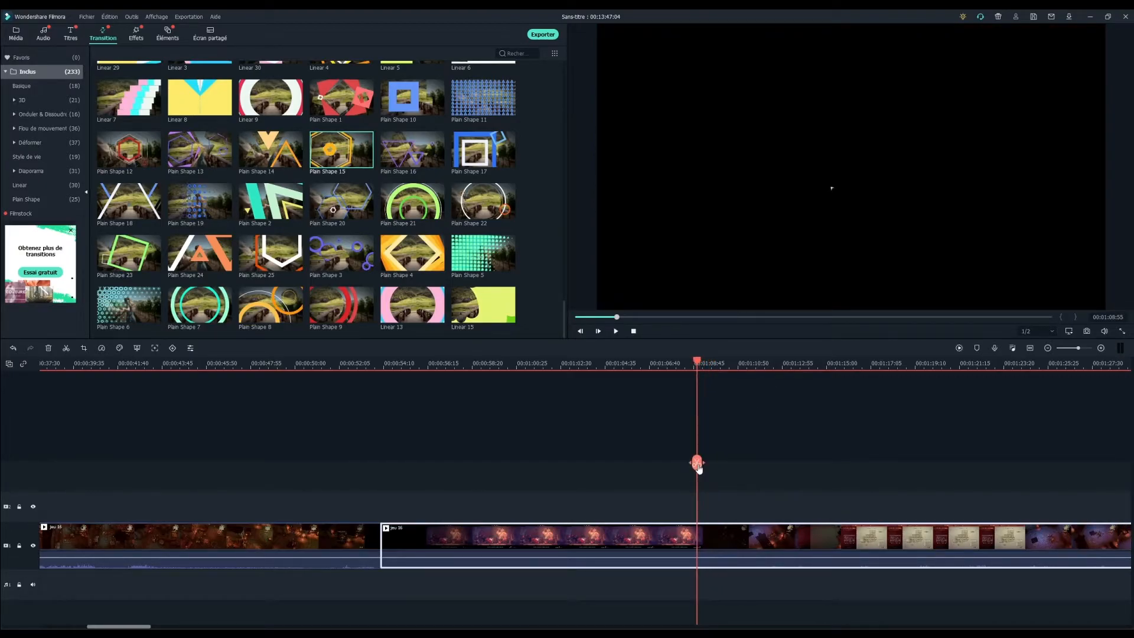
click(697, 464)
click(543, 549)
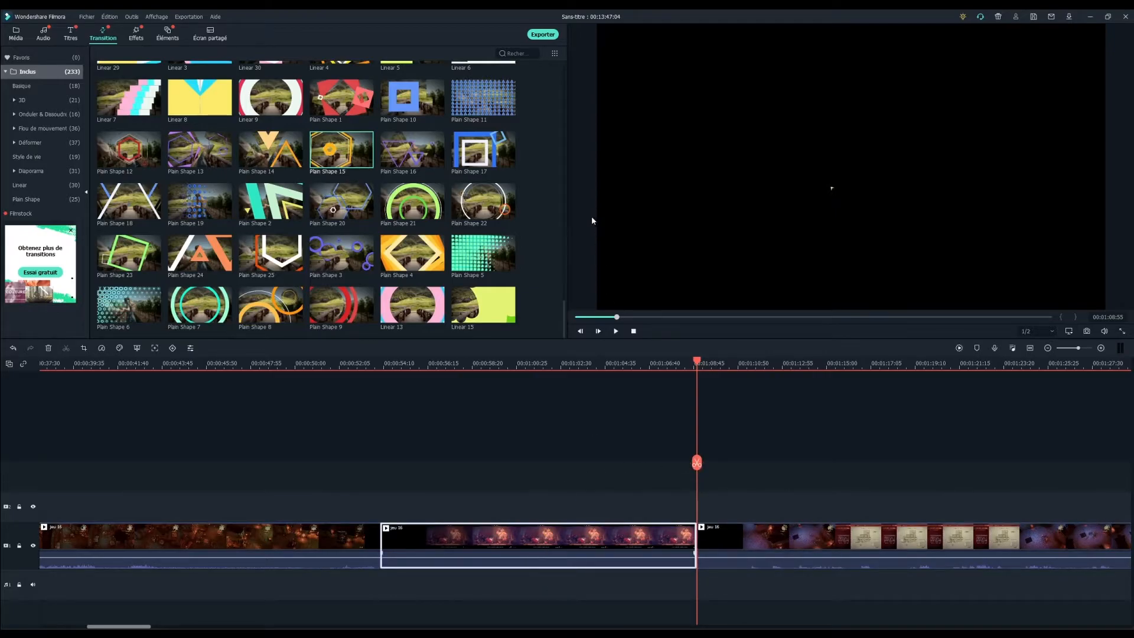
key(Delete)
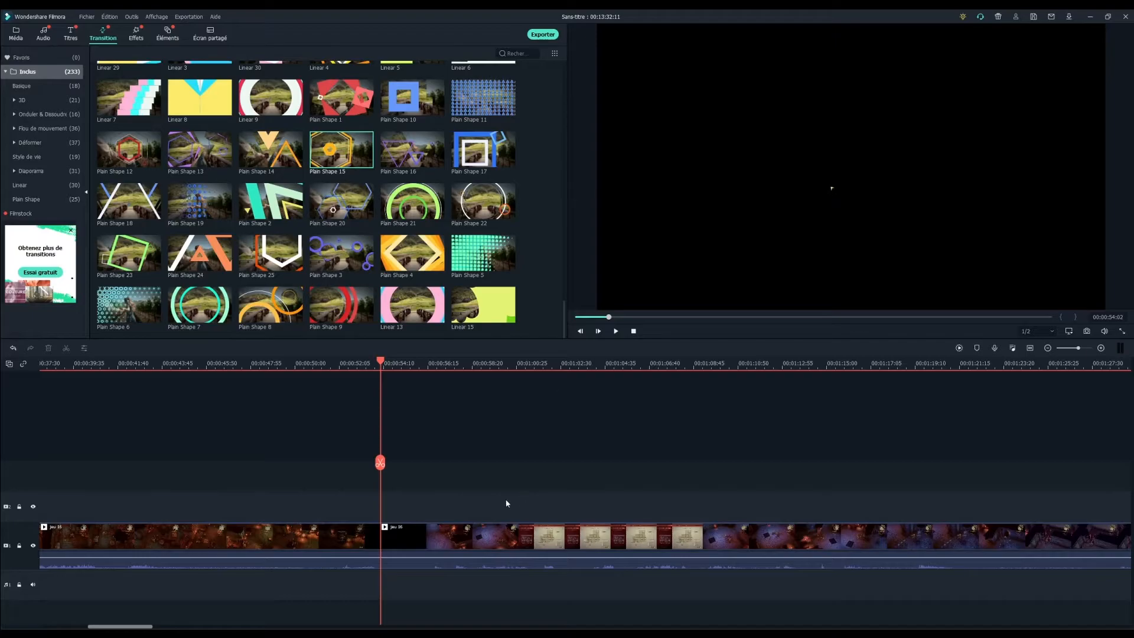
Play back the gameplay from the Monte-Charge menu at about 00:00:52 across the first loading-screen cut.
drag(385, 468, 345, 465)
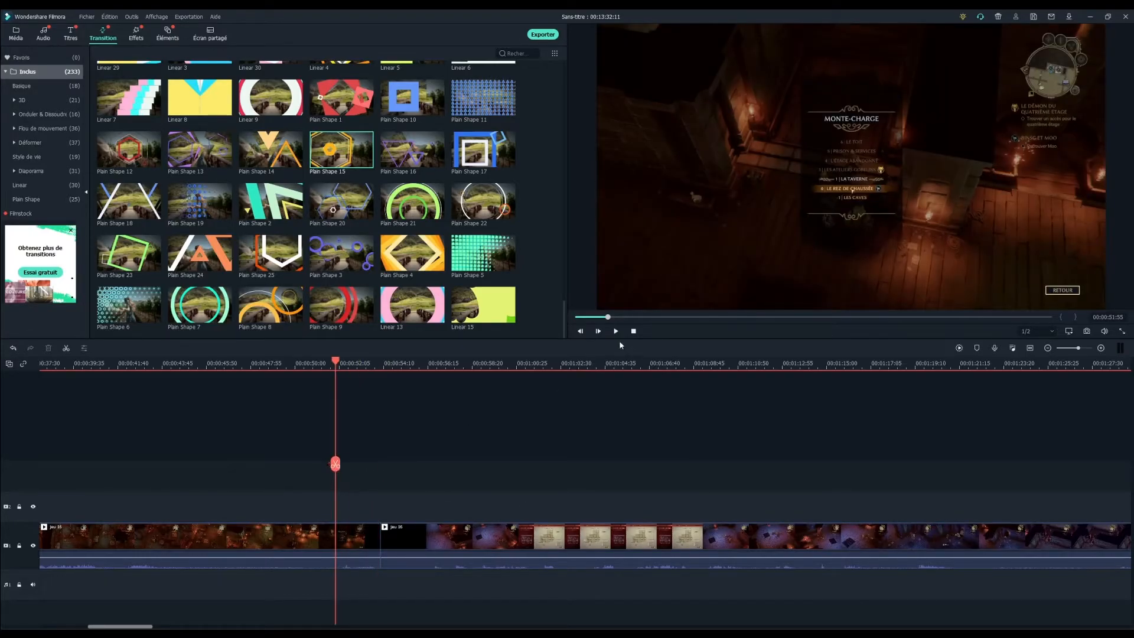
click(615, 331)
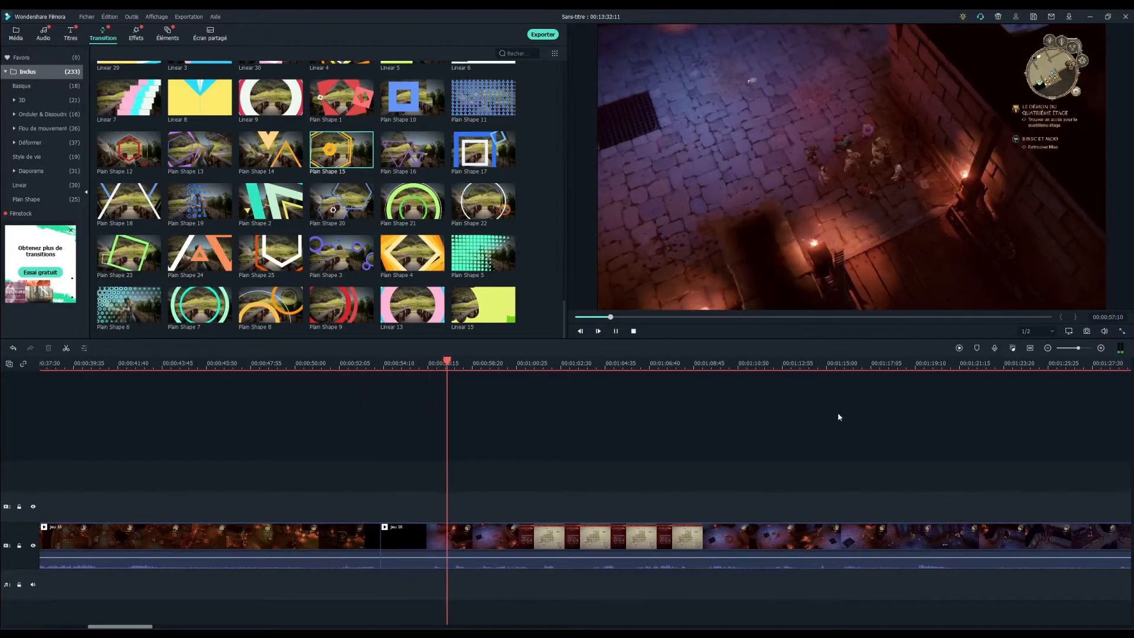
click(615, 331)
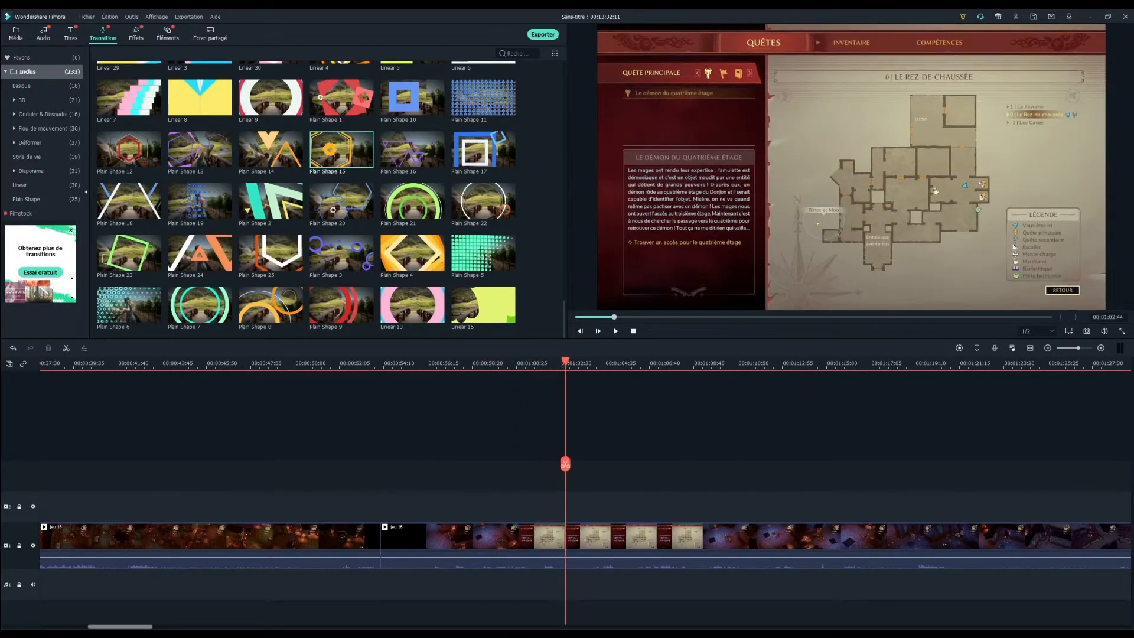
Scrub through the rest of the gameplay from 00:01:02 to 00:12:03 to look for another loading screen to cut.
click(1047, 348)
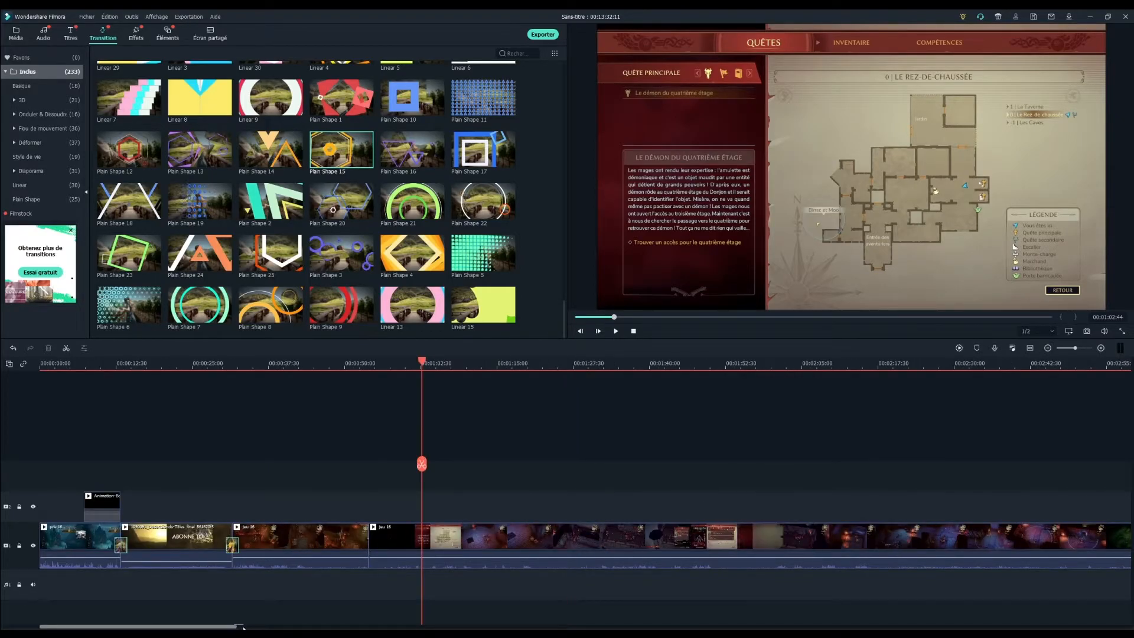
drag(228, 627, 258, 627)
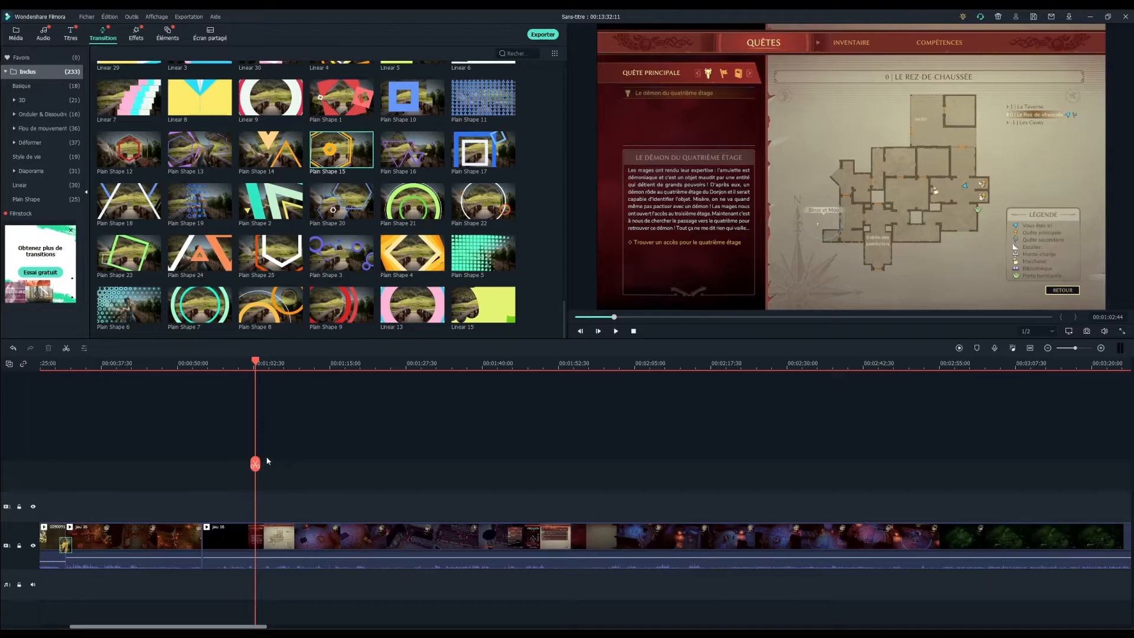
drag(255, 463, 1061, 467)
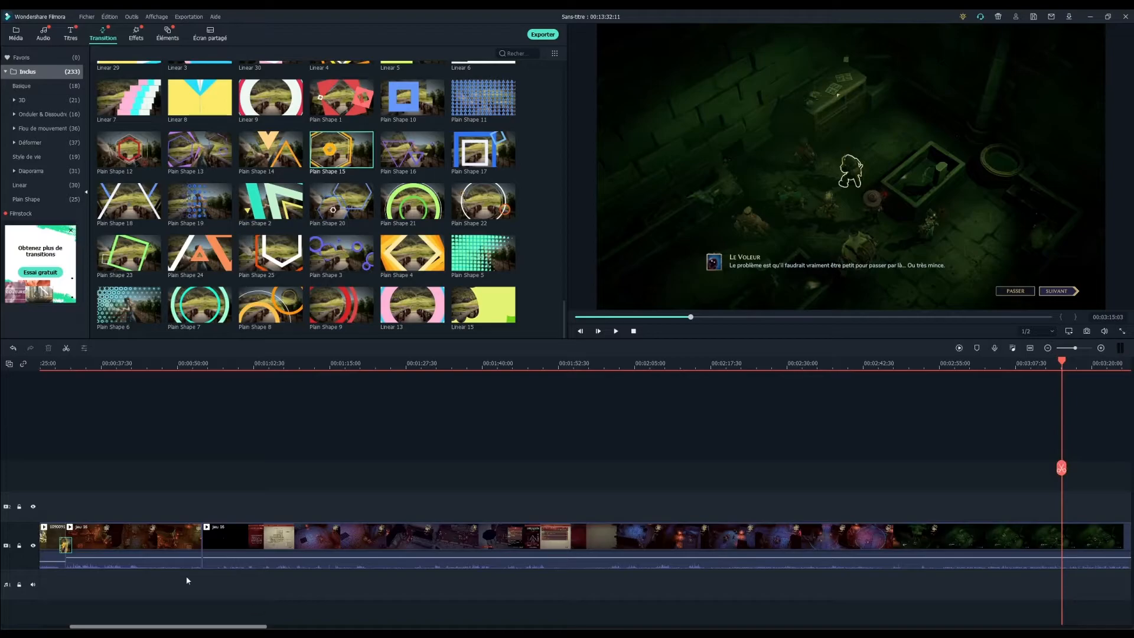
drag(238, 628, 403, 620)
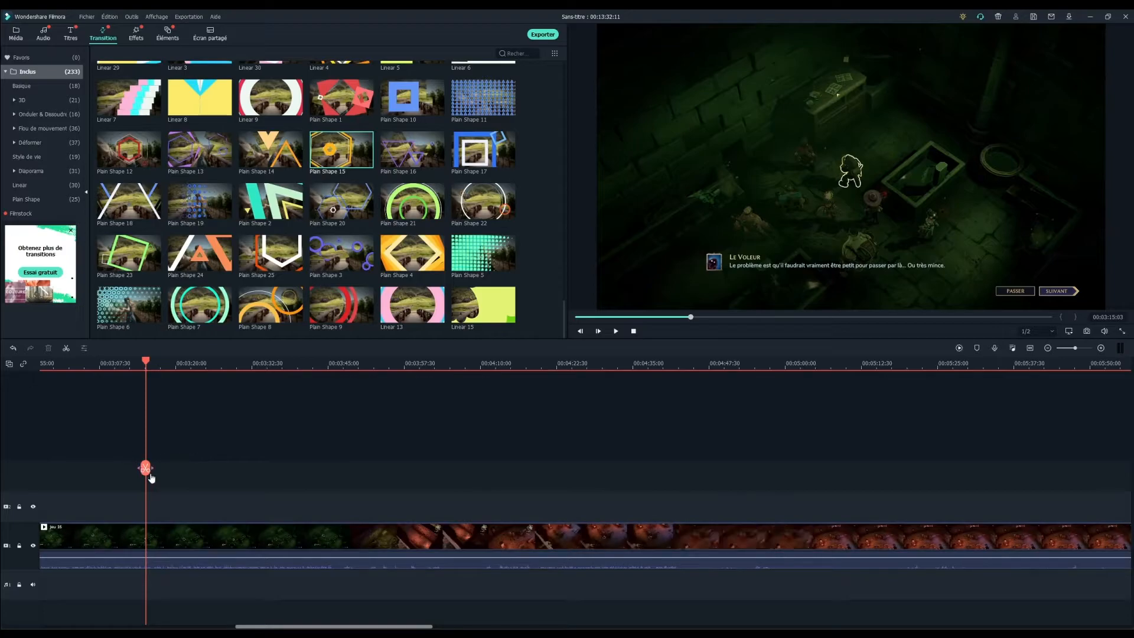
drag(146, 470, 977, 452)
drag(295, 627, 438, 627)
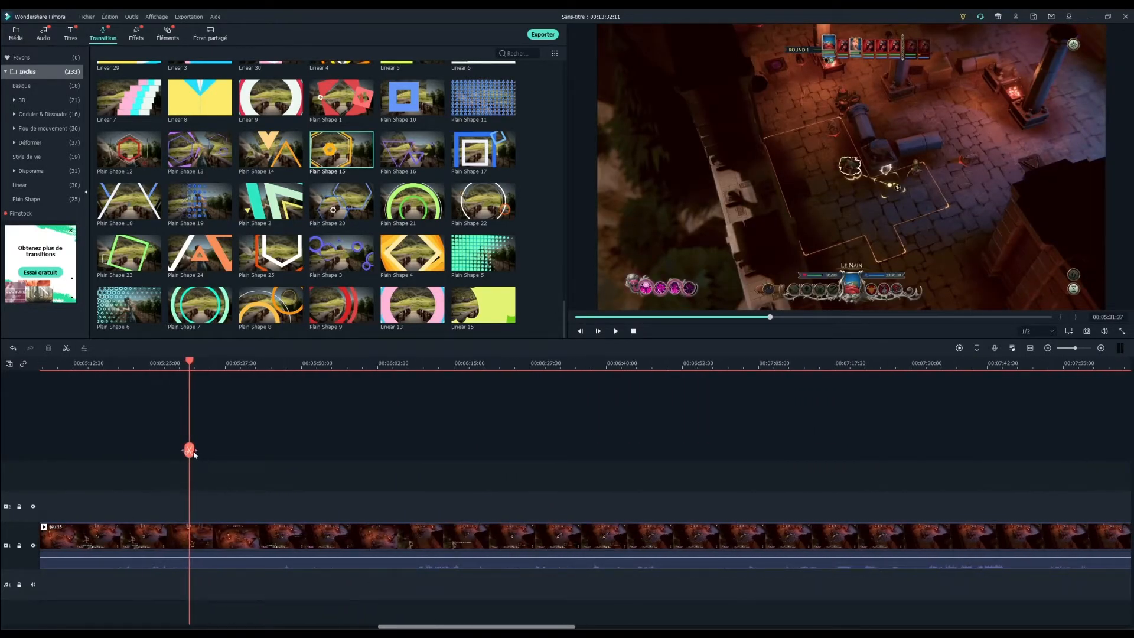
drag(194, 452, 1009, 436)
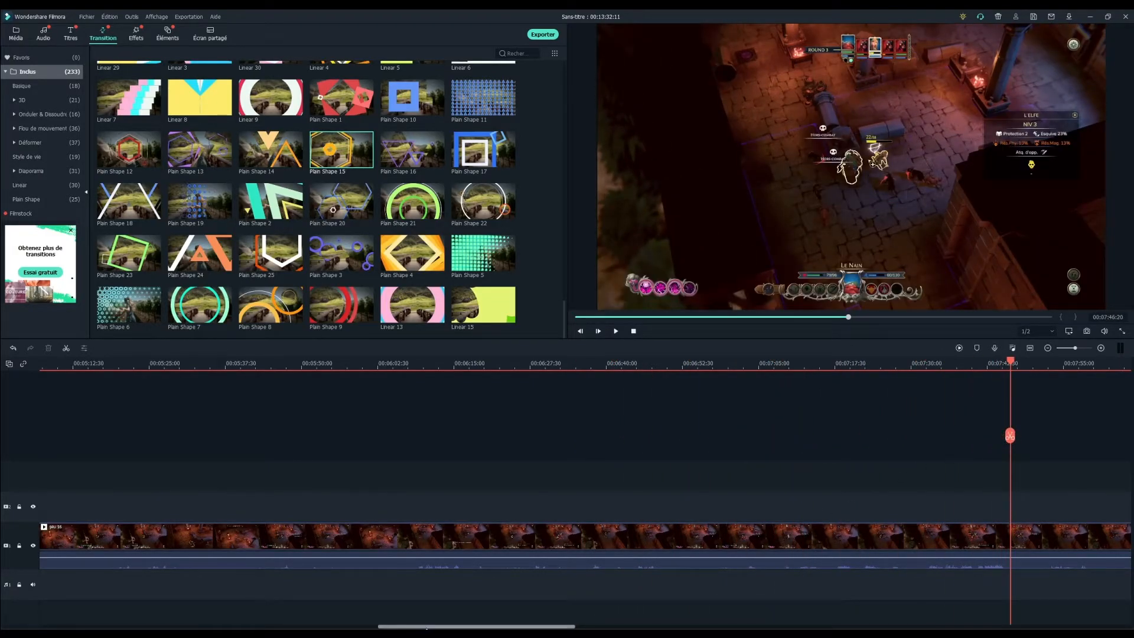
scroll(426, 628, right, 10)
drag(243, 436, 923, 439)
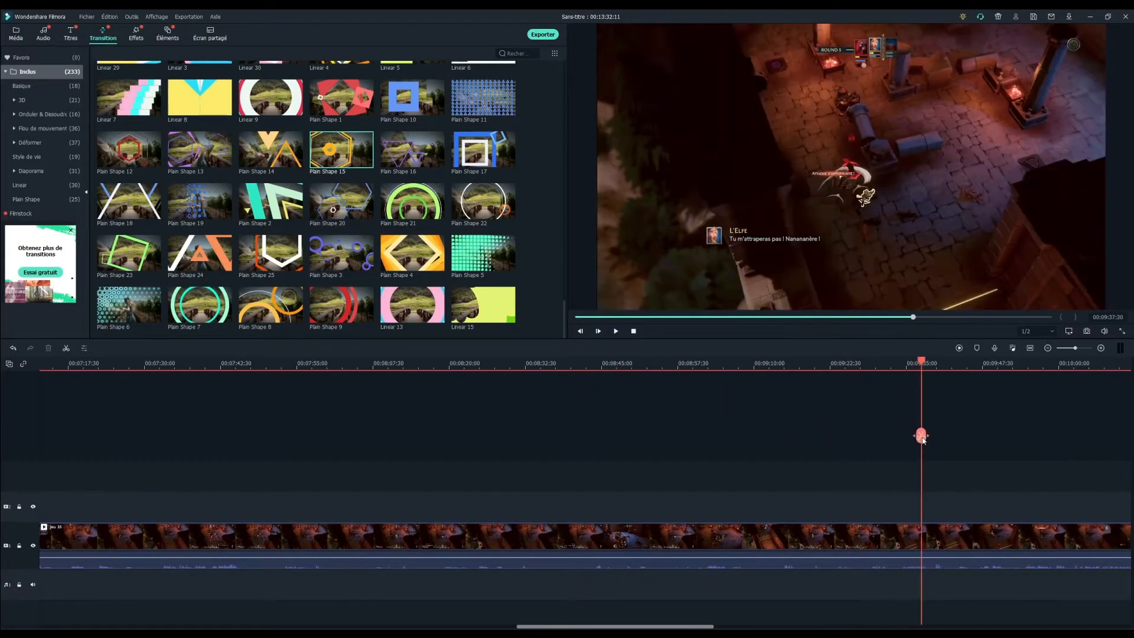
drag(635, 627, 779, 627)
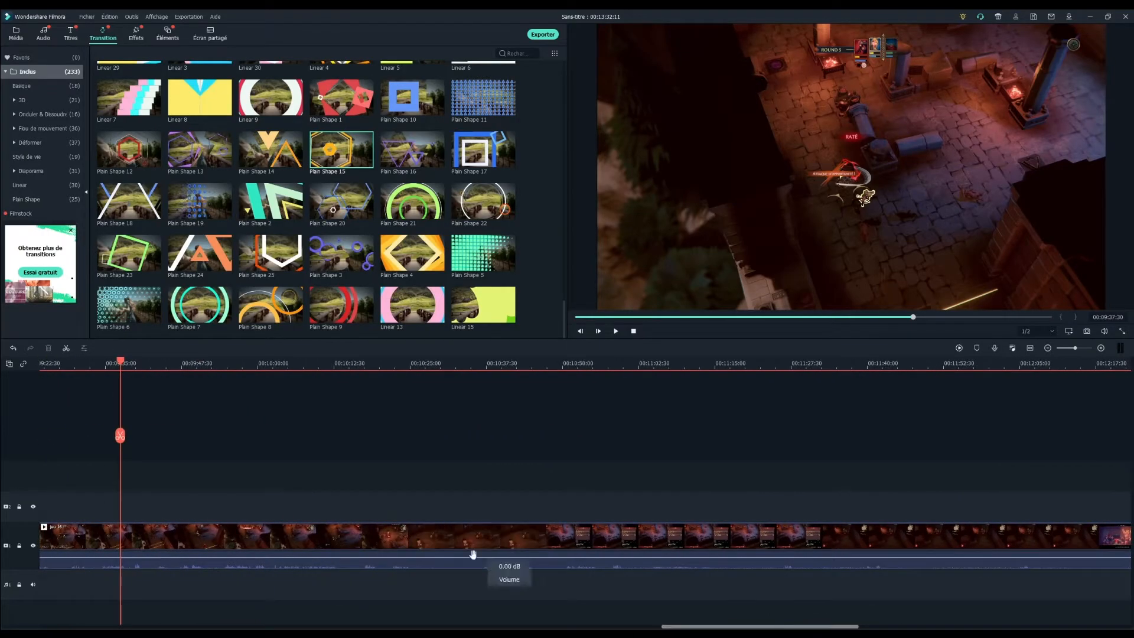
drag(120, 435, 1009, 469)
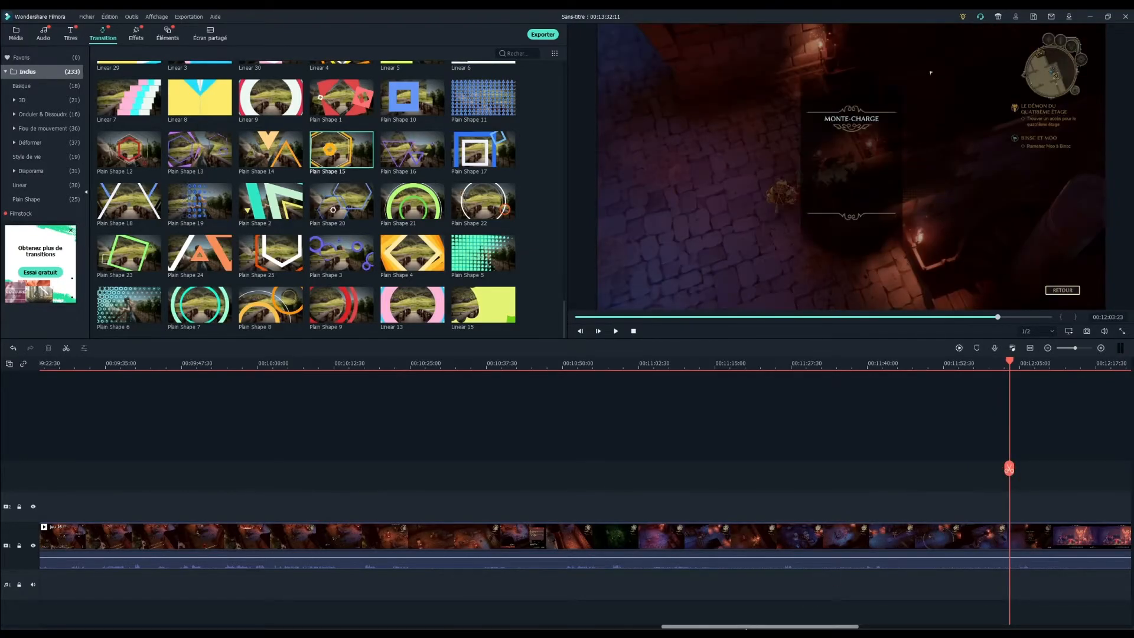
scroll(227, 454, right, 10)
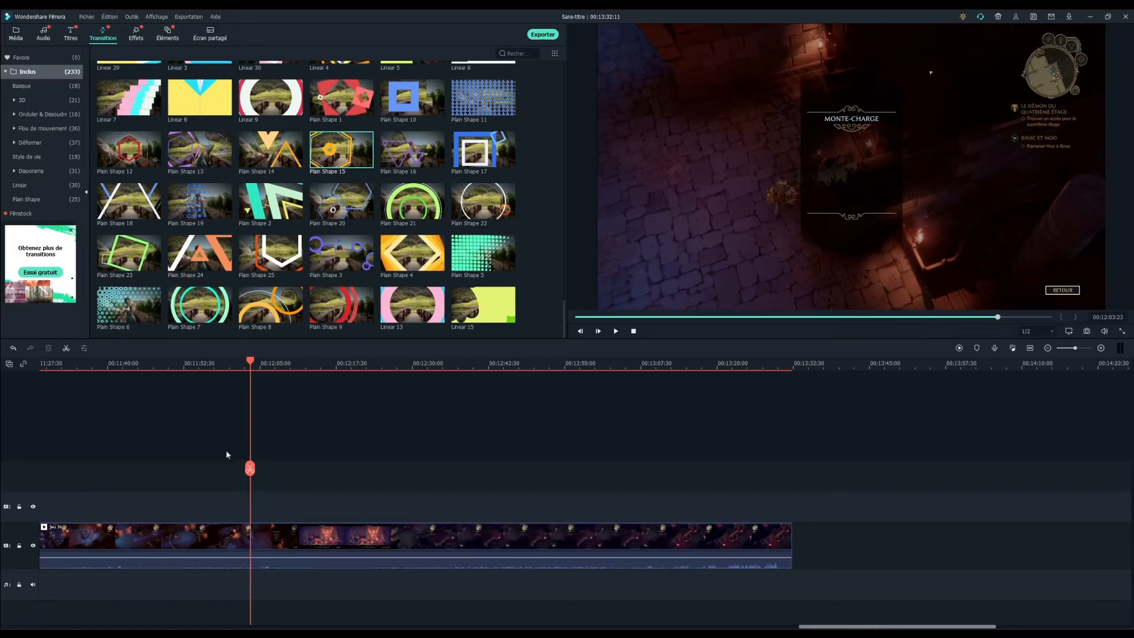
Split the gameplay clip at about 00:12:07, where the screen turns black after the second Monte-Charge menu.
mouse_move(254, 470)
mouse_down()
mouse_move(330, 470)
mouse_move(248, 475)
mouse_up()
click(615, 331)
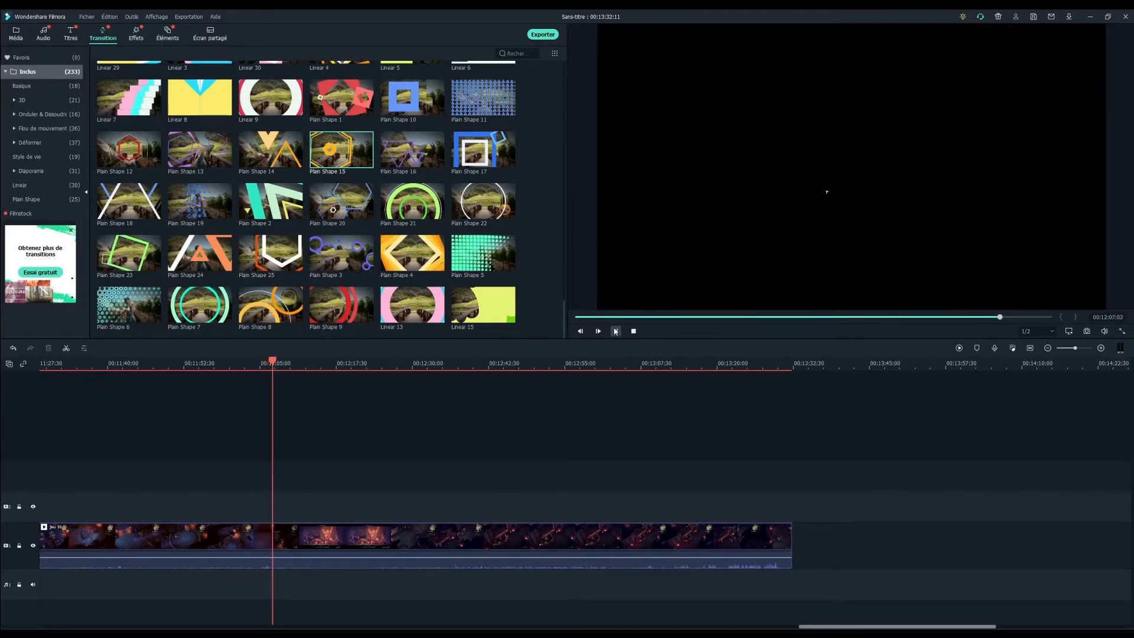
click(270, 481)
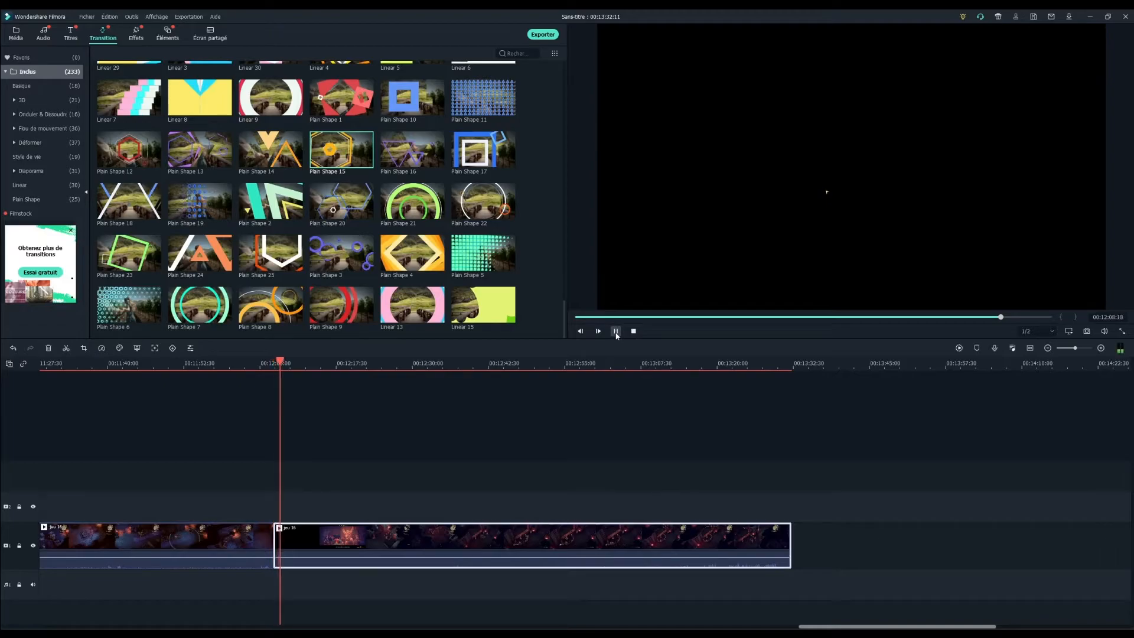
Remove the second loading screen by splitting the gameplay clip at its end, 00:12:21:04, and deleting the piece in between.
click(317, 363)
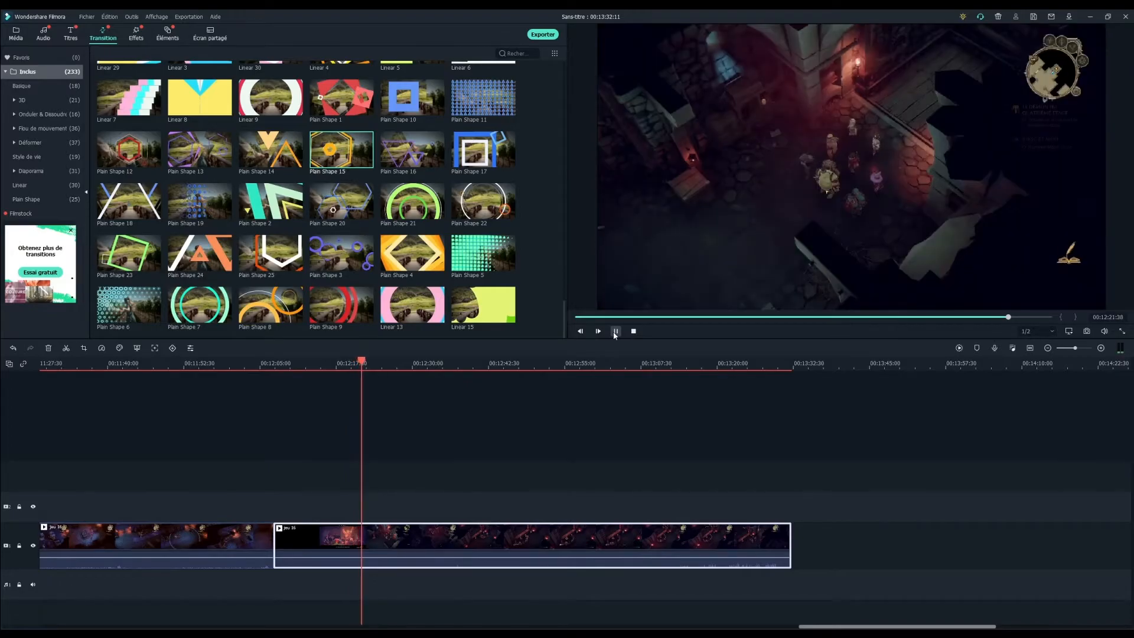
click(615, 332)
drag(363, 479, 360, 477)
drag(358, 477, 357, 477)
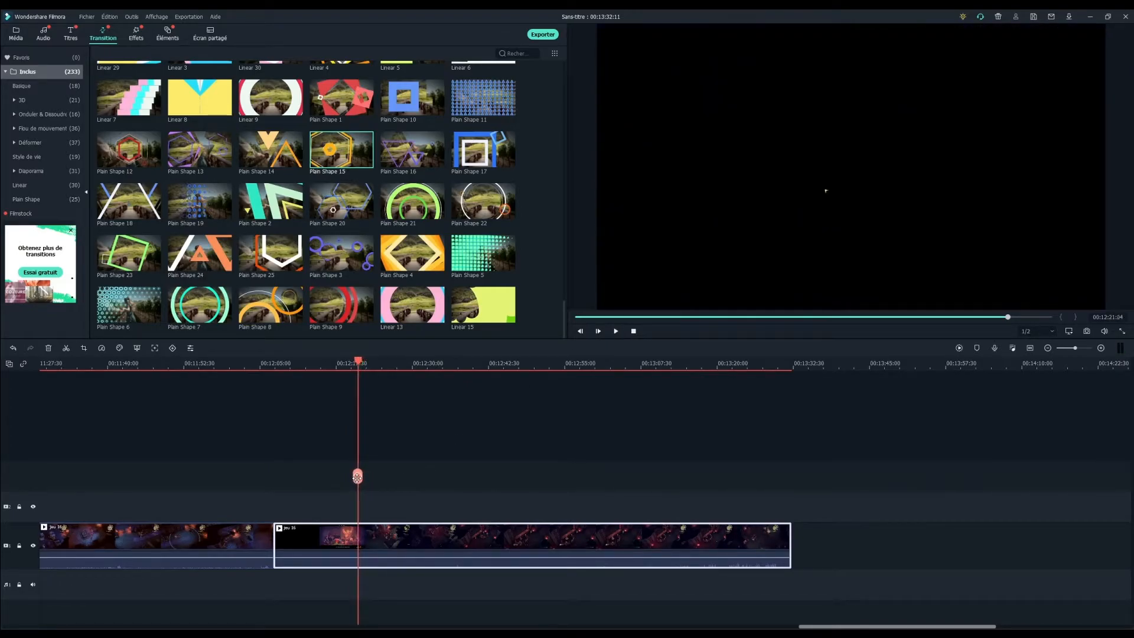
click(358, 476)
click(323, 543)
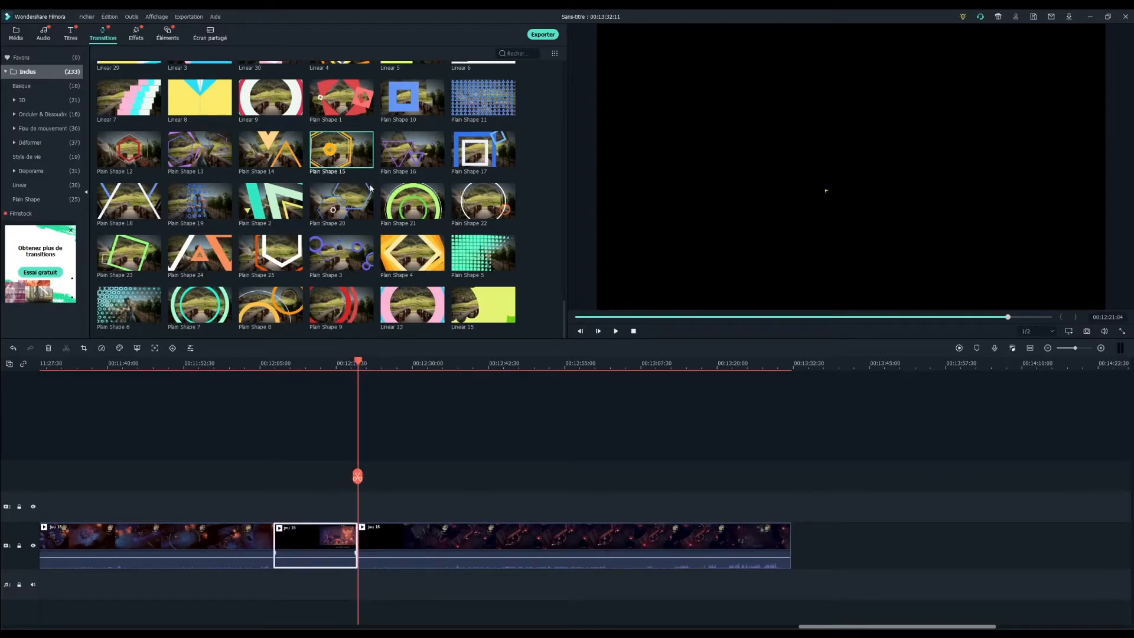
key(Delete)
Play back the second loading-screen cut twice, starting the replay at about 00:12:05 in the Monte-Charge menu.
drag(271, 476, 264, 476)
key(space)
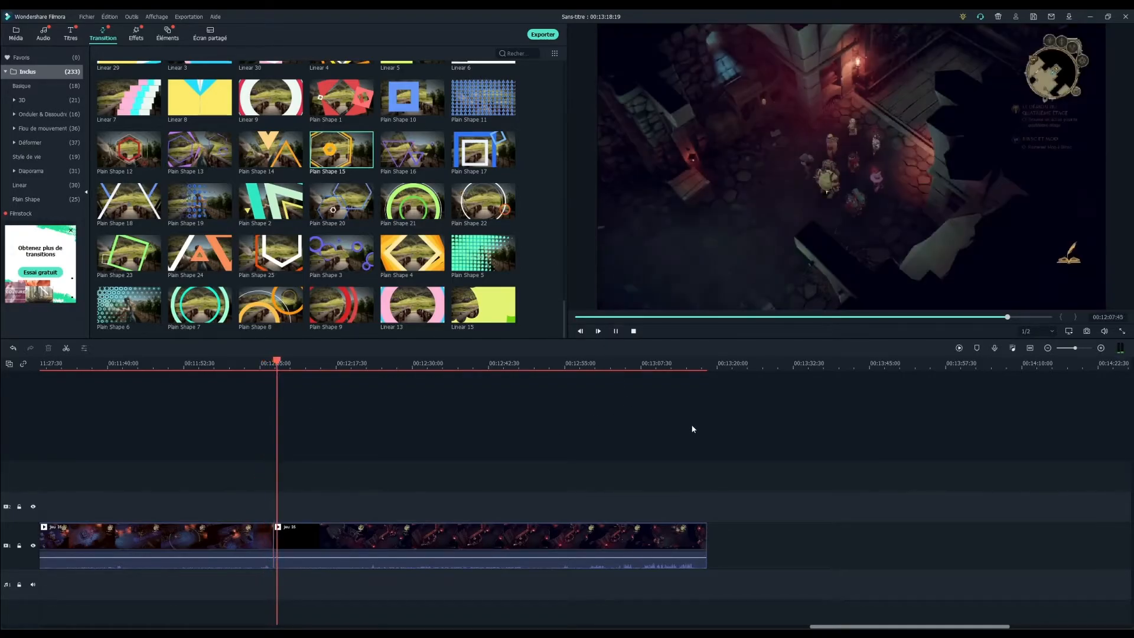
click(615, 331)
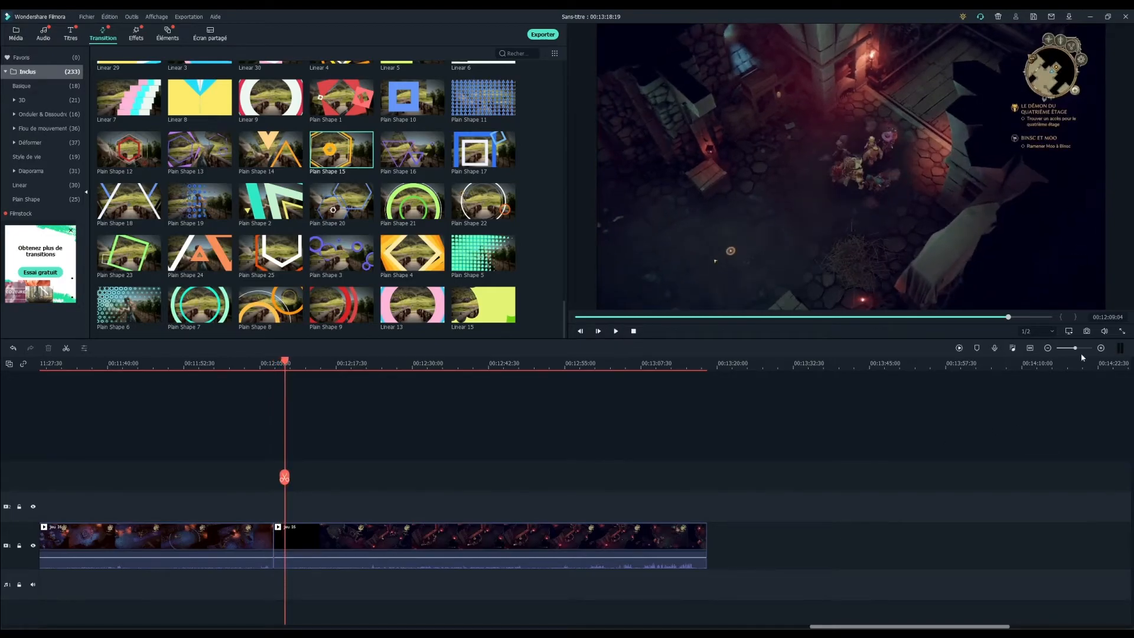
click(1101, 348)
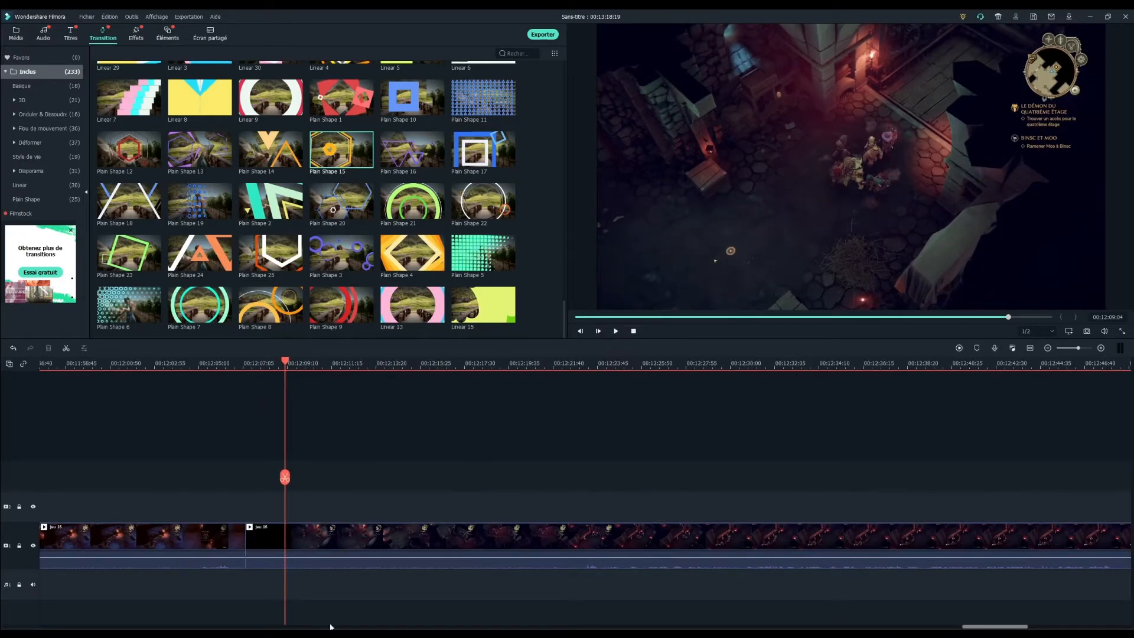
drag(284, 476, 214, 471)
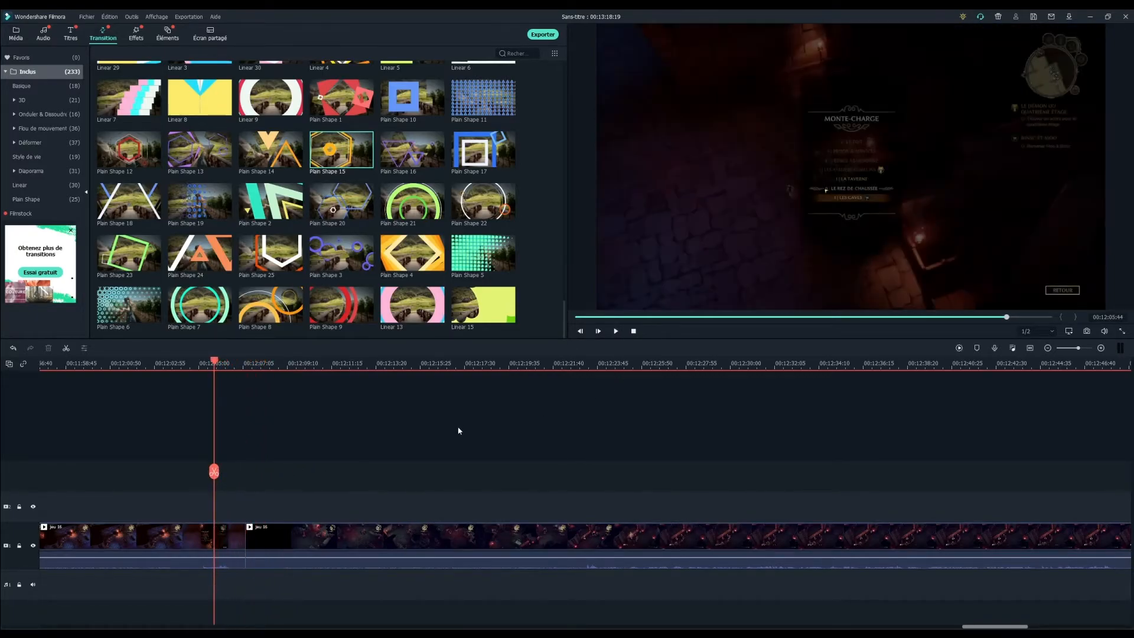
click(615, 332)
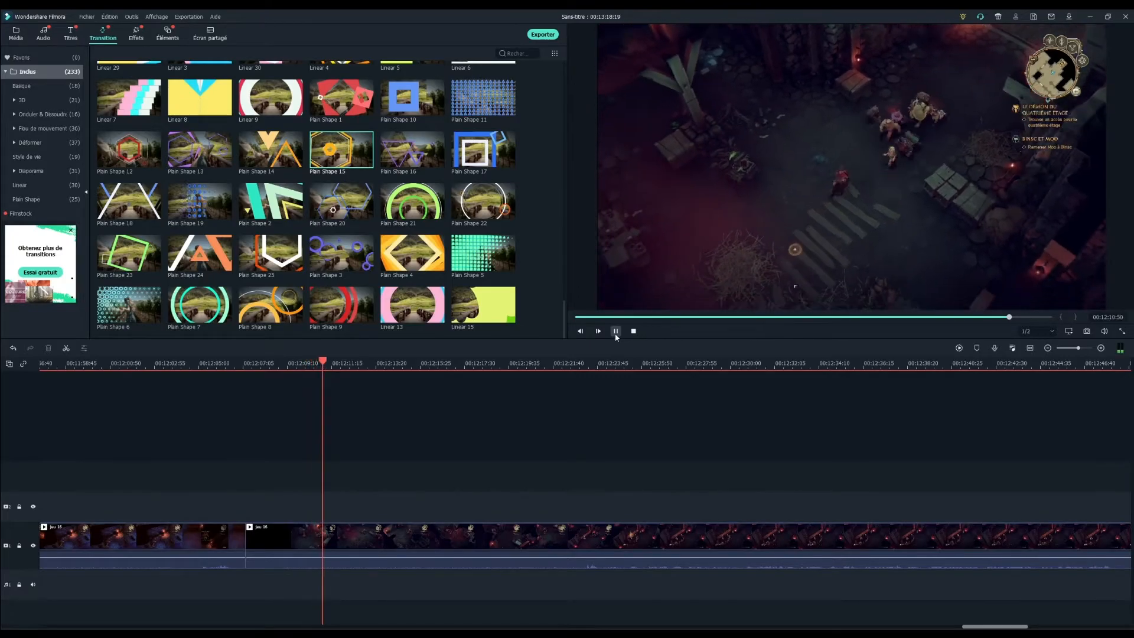
click(1048, 347)
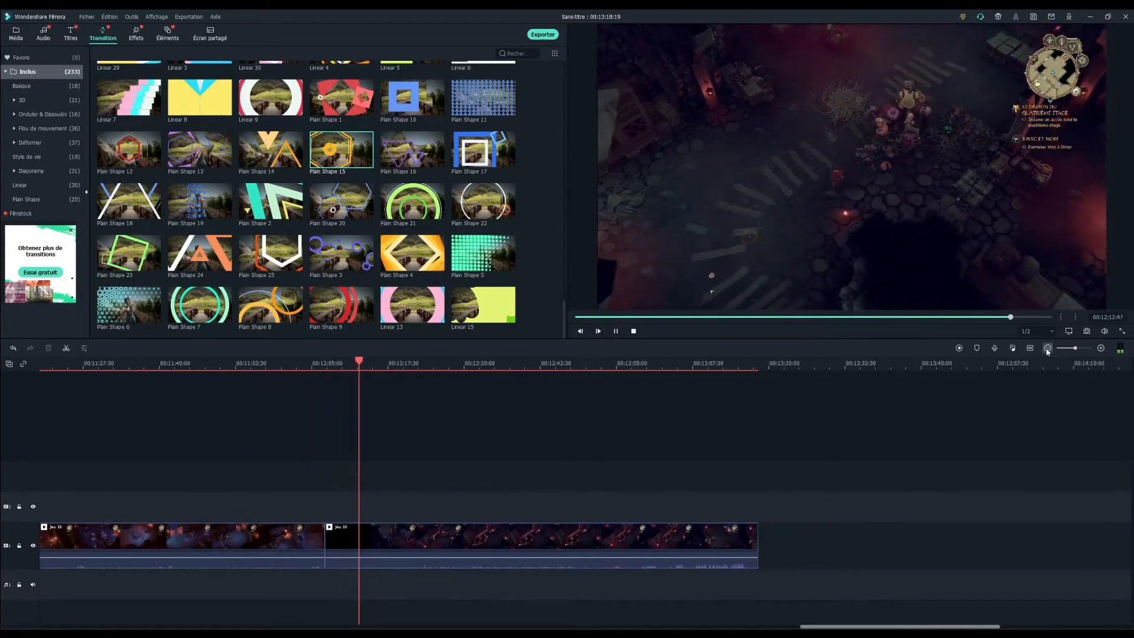
Trim the end of the gameplay by splitting the clip at 00:13:16:20 and deleting the leftover piece.
click(615, 330)
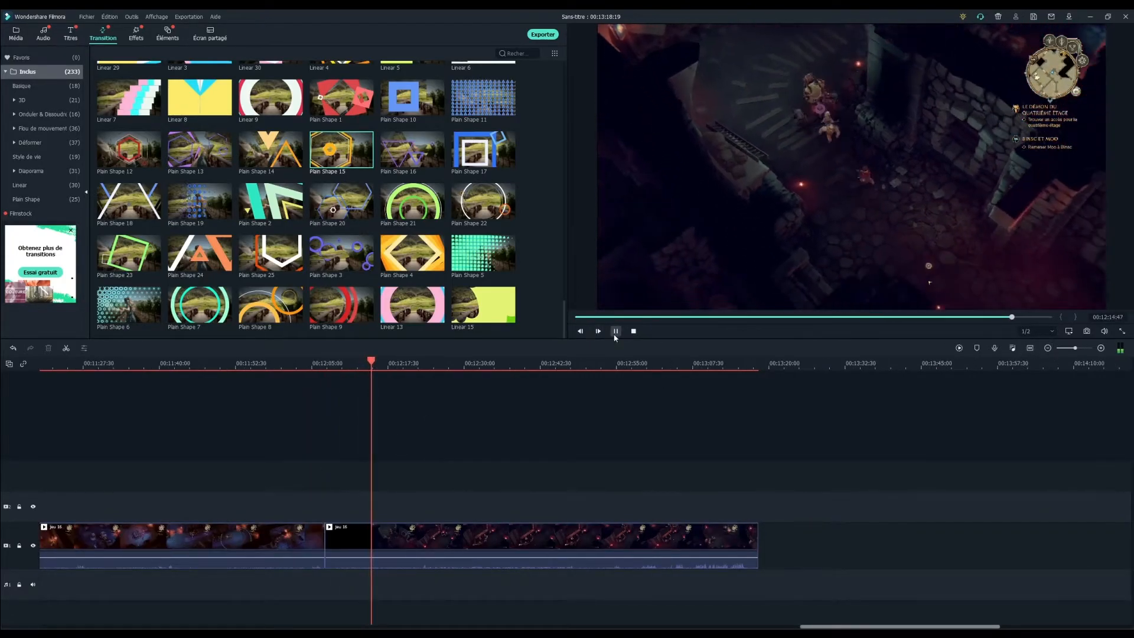
drag(373, 471, 661, 476)
click(615, 331)
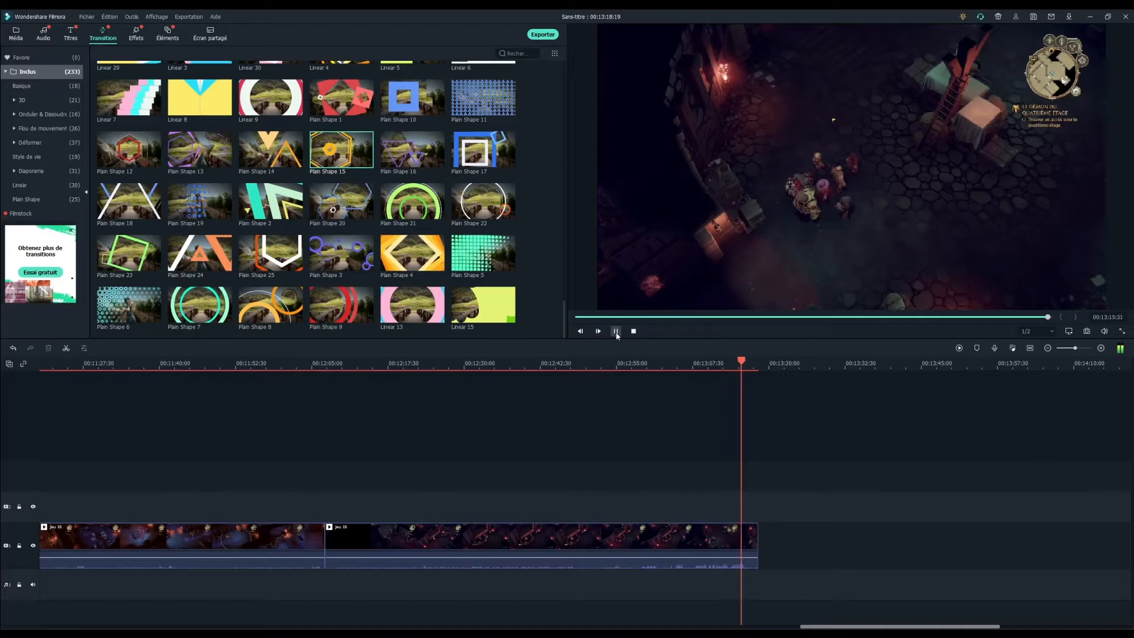
click(615, 332)
click(745, 476)
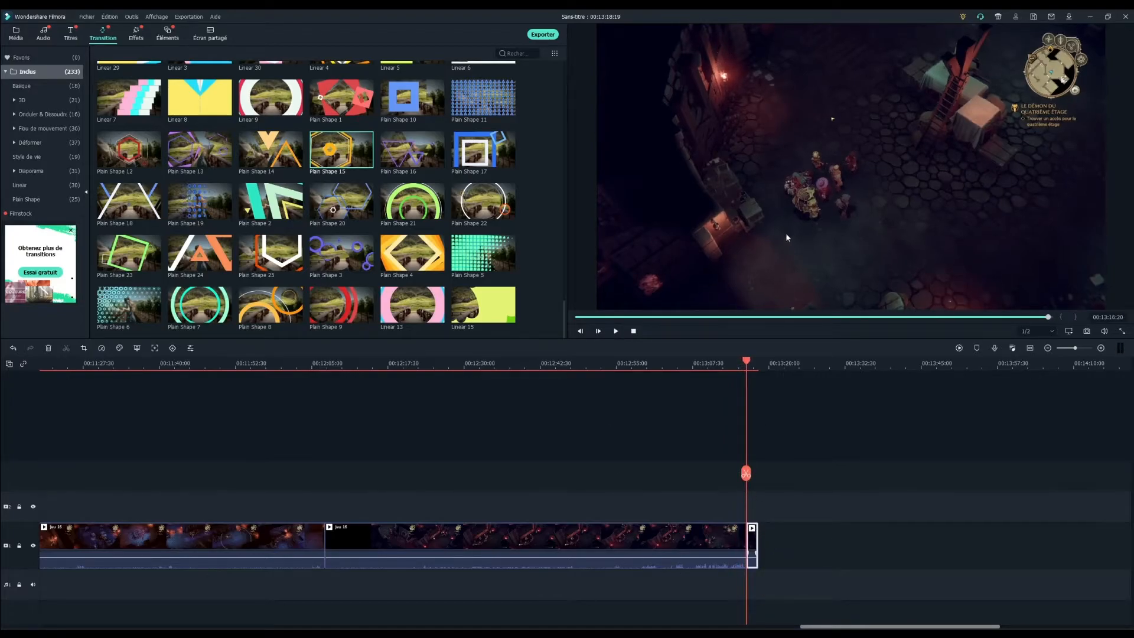
key(Delete)
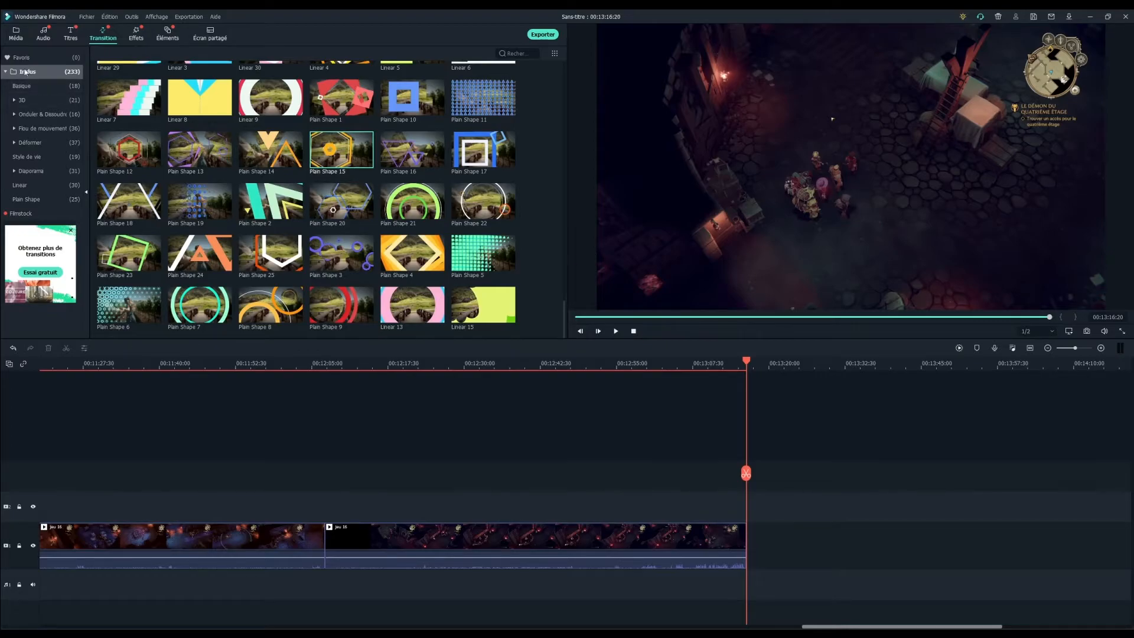
Place the Animation-Bouton subscribe clip on the track above the gameplay so that it ends with the gameplay.
click(20, 35)
drag(209, 88, 711, 512)
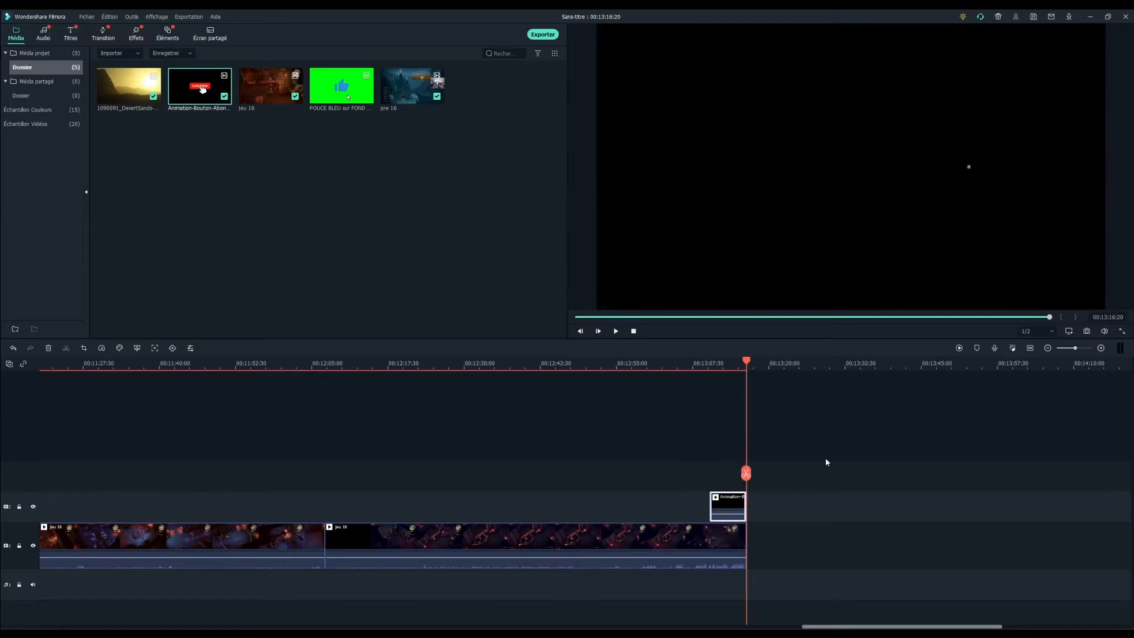
Key out the black background of the subscribe animation and move its button to the lower-left part of the video frame.
drag(746, 472, 727, 476)
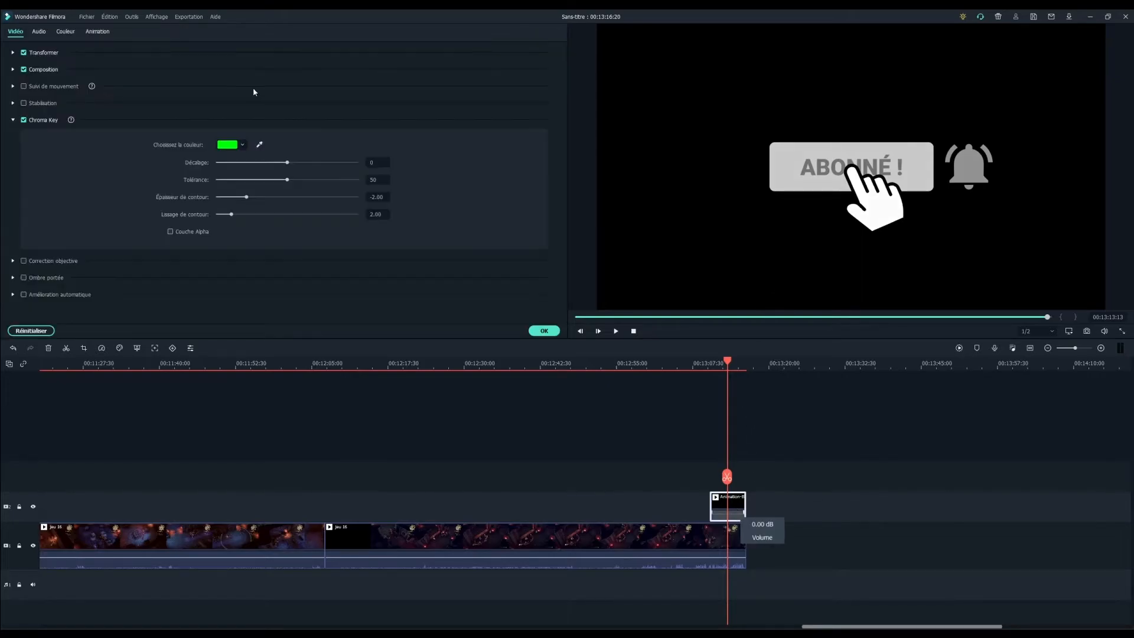
click(220, 201)
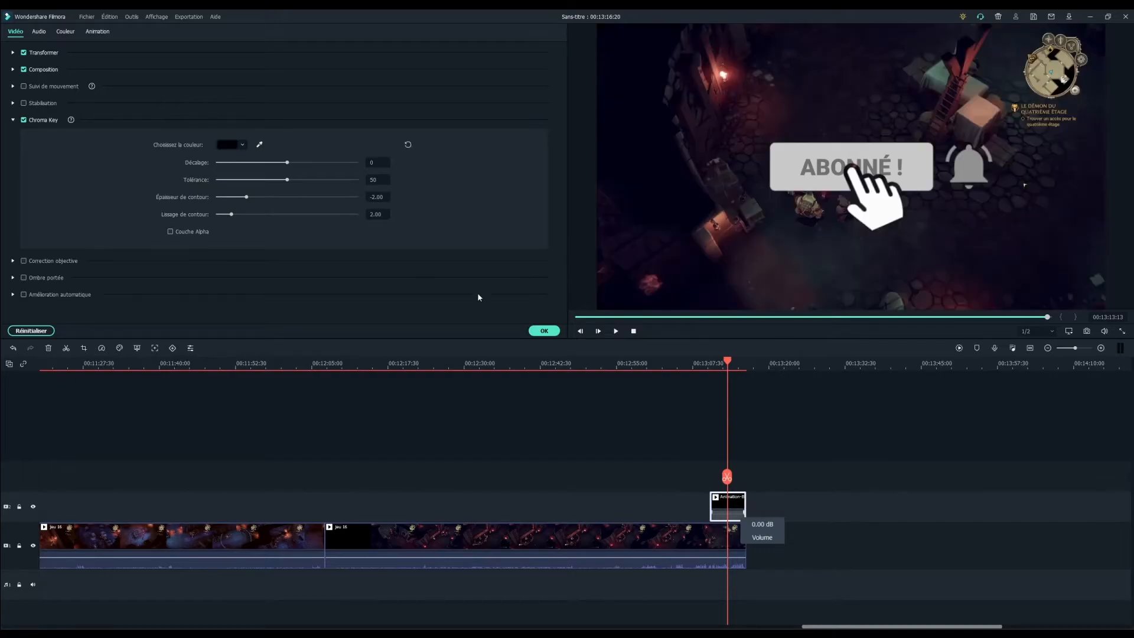
click(544, 332)
drag(834, 180, 657, 255)
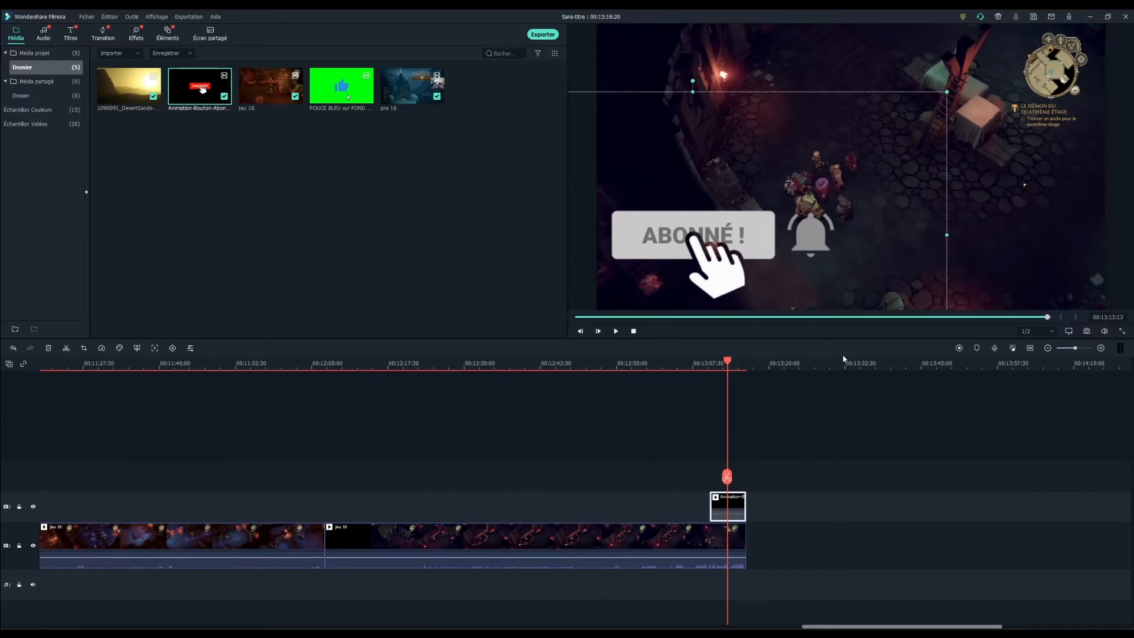
Place the POUCE BLEU thumbs-up clip on the track above the gameplay, around 00:03:56.
drag(862, 628, 431, 614)
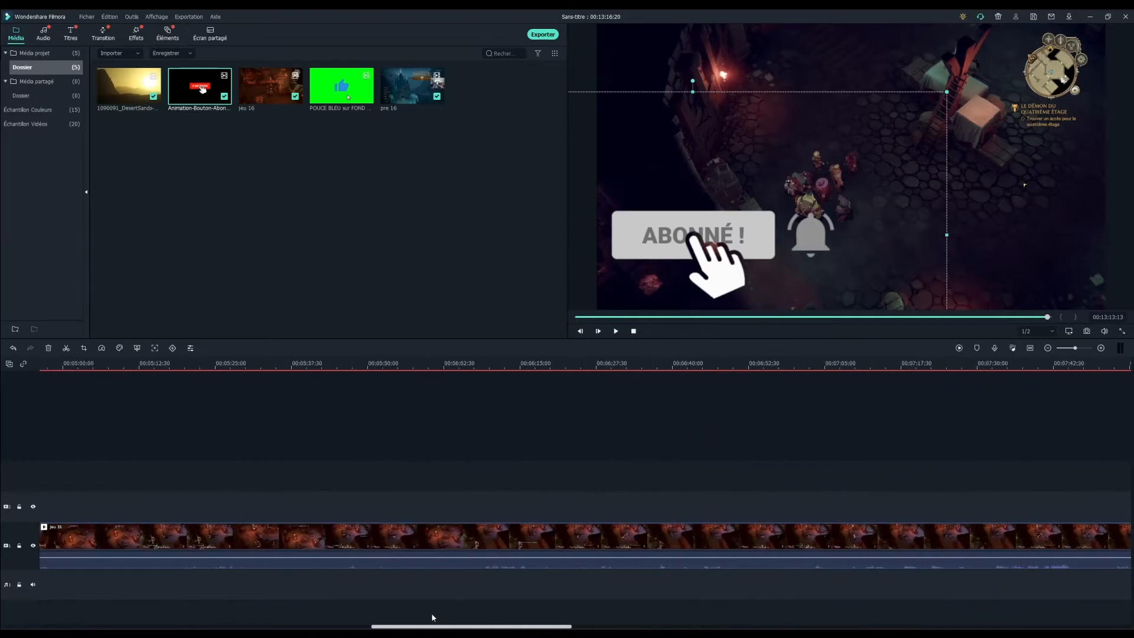
click(572, 364)
drag(571, 476, 1121, 438)
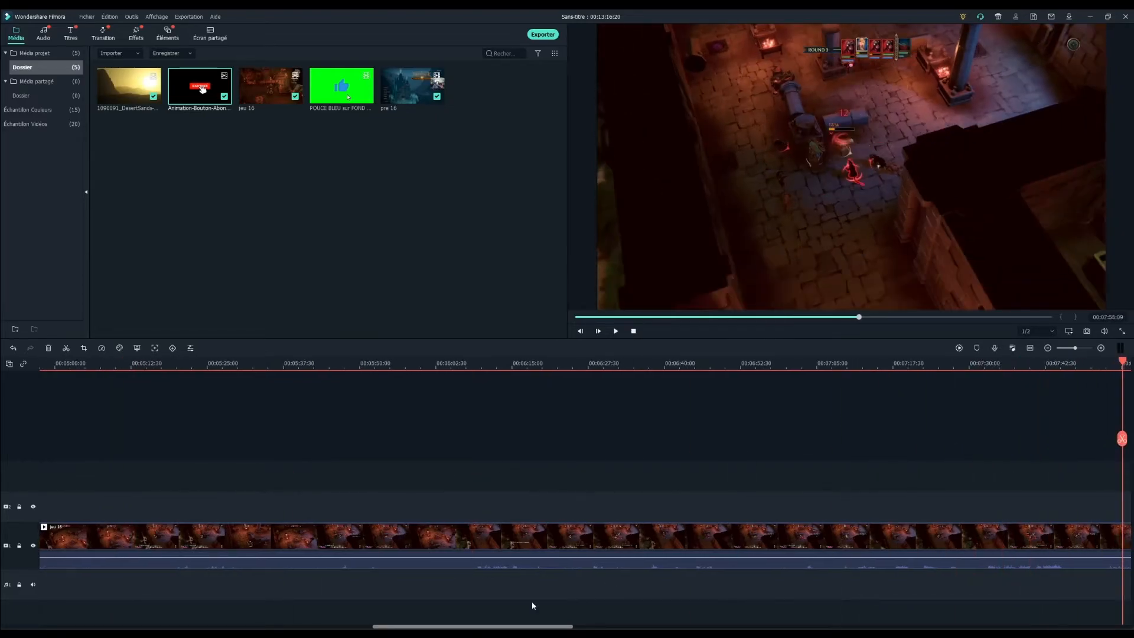
drag(450, 627, 284, 627)
click(421, 359)
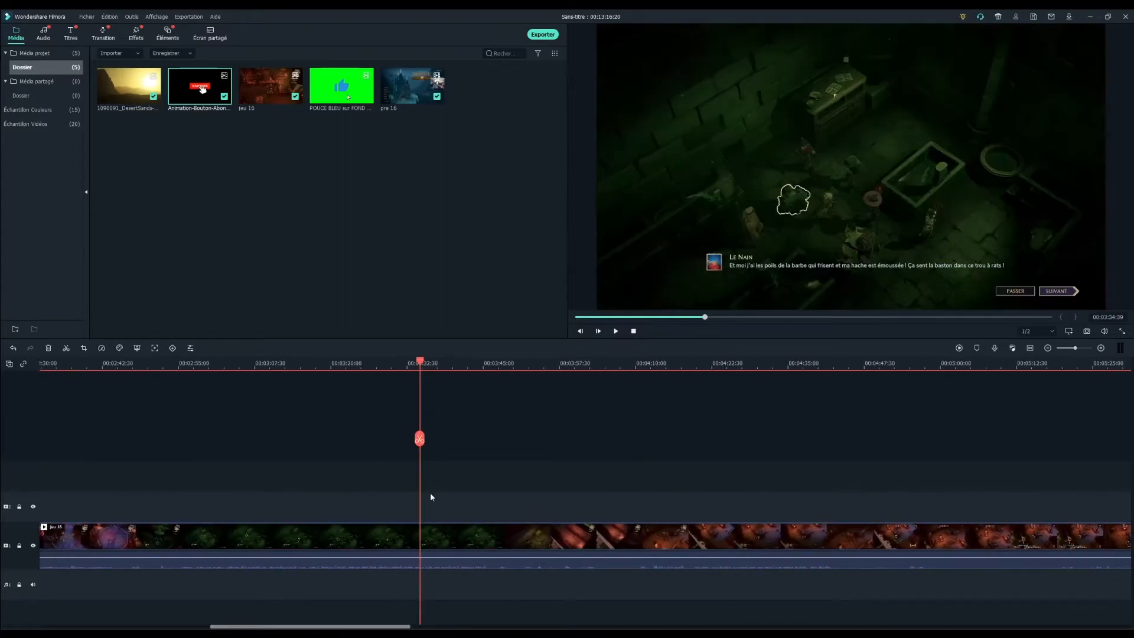
drag(421, 446, 550, 454)
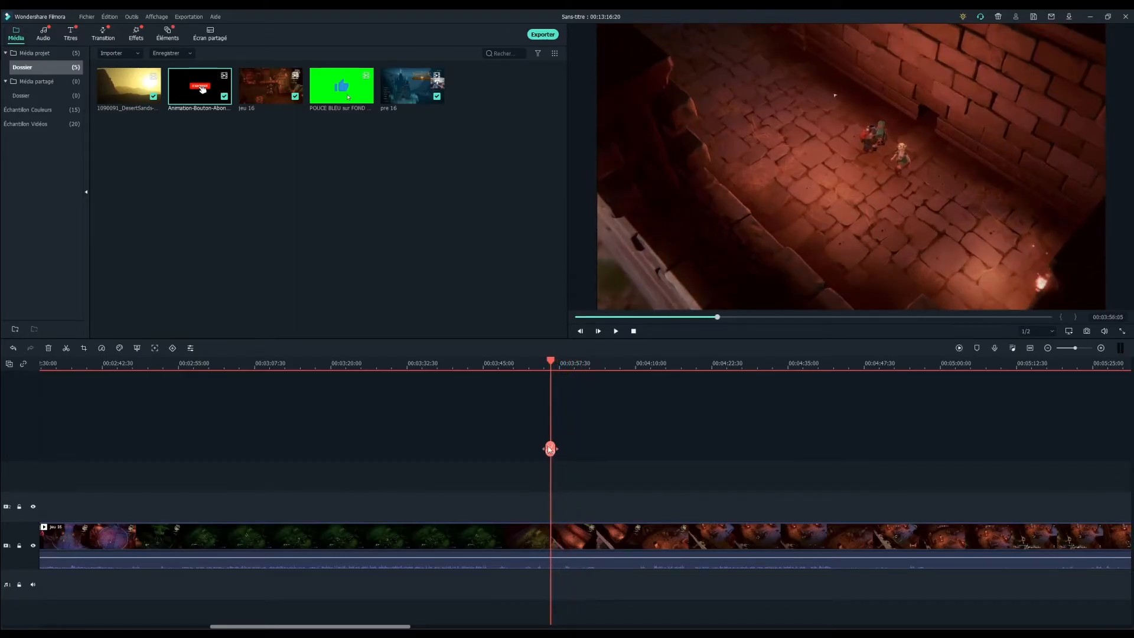
drag(338, 106, 528, 503)
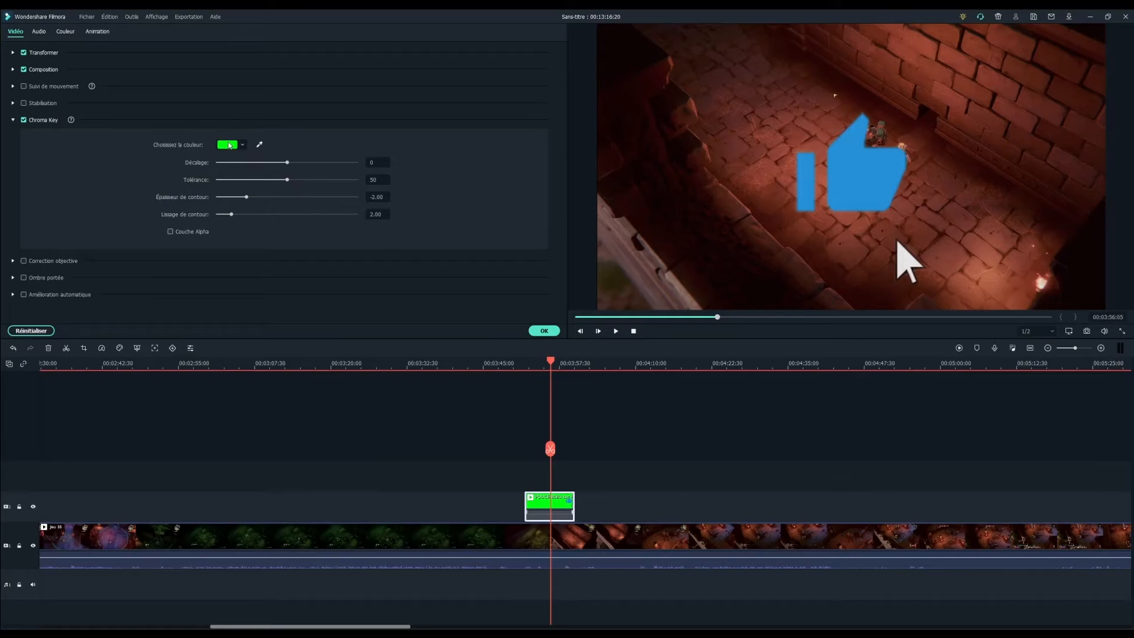
Keep the thumbs-up clip's green chroma key and move the thumb to the upper-left part of the video frame.
click(543, 330)
drag(883, 177, 684, 155)
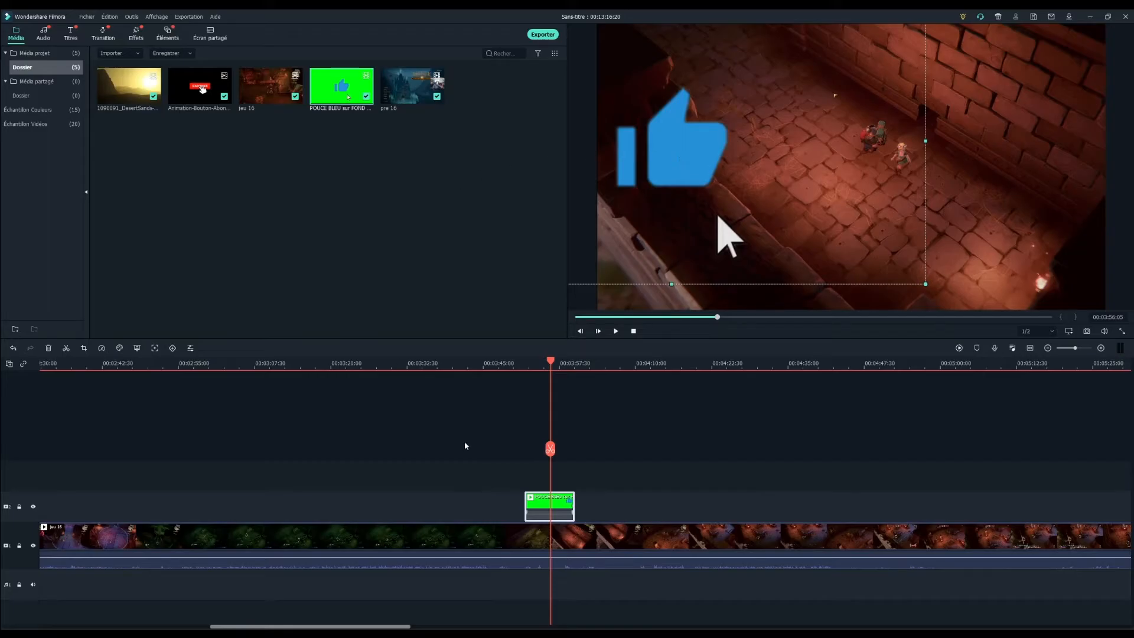
drag(383, 625, 176, 617)
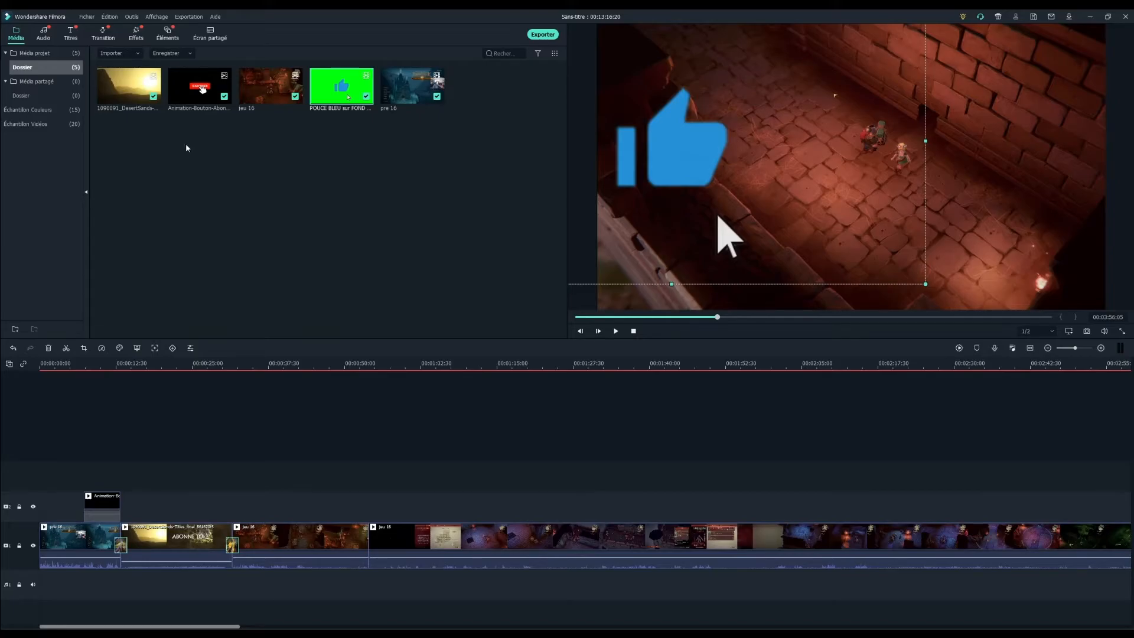
drag(130, 98, 258, 505)
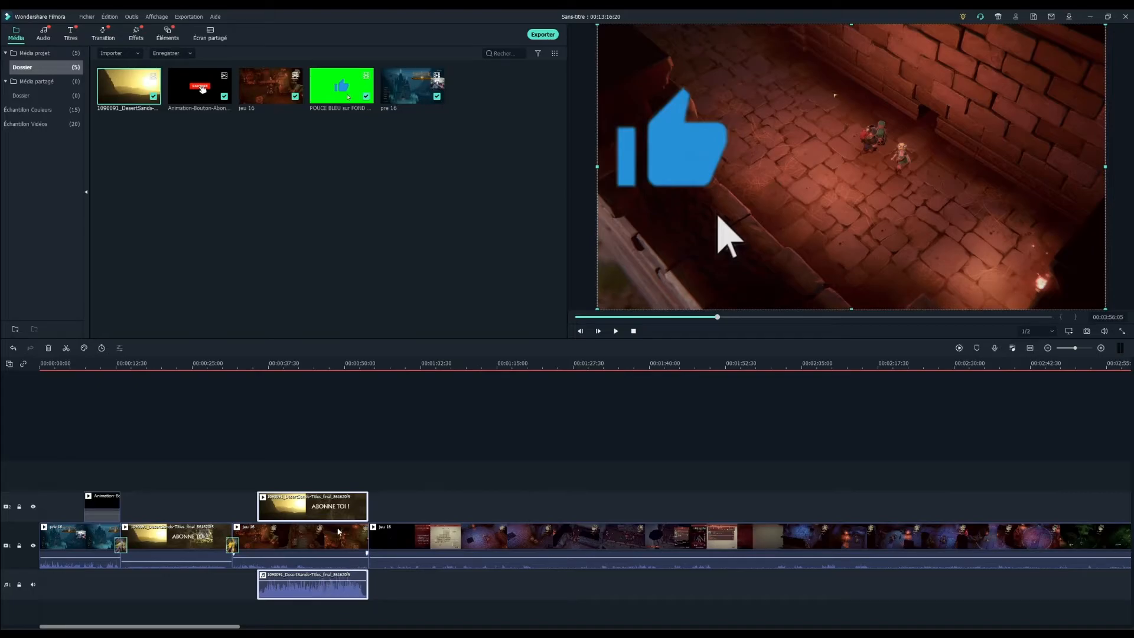
click(327, 514)
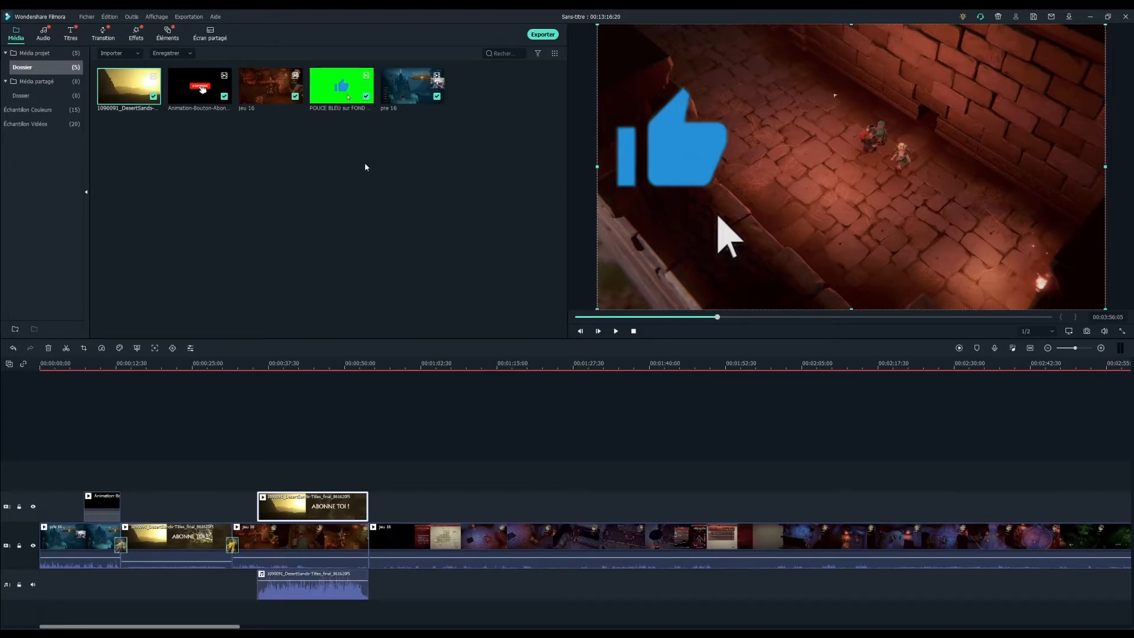
key(Delete)
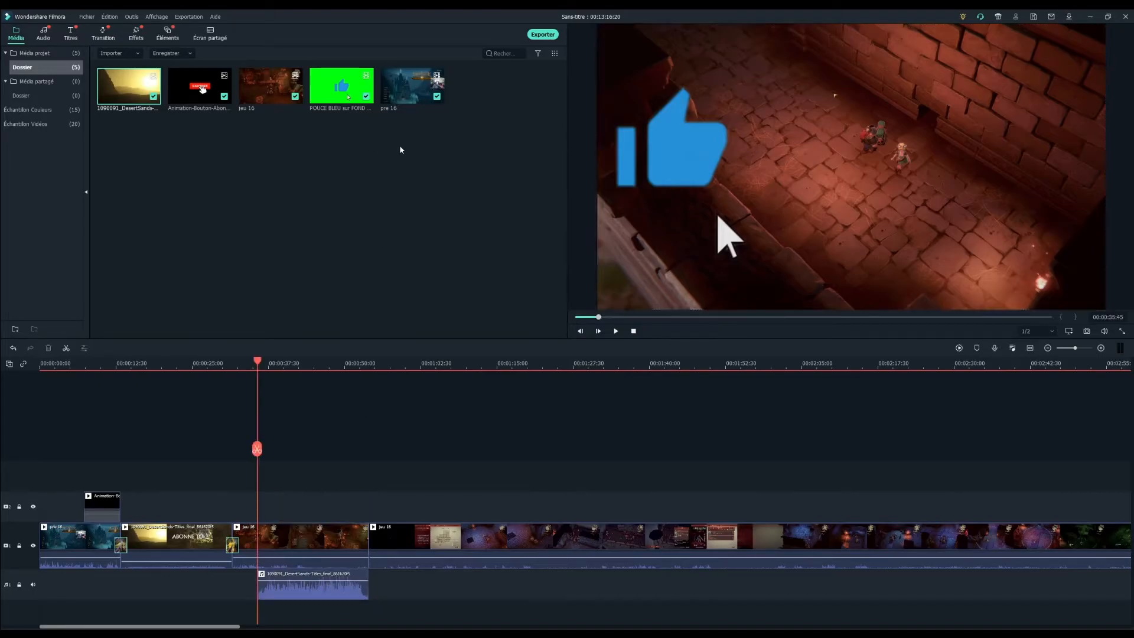
click(309, 590)
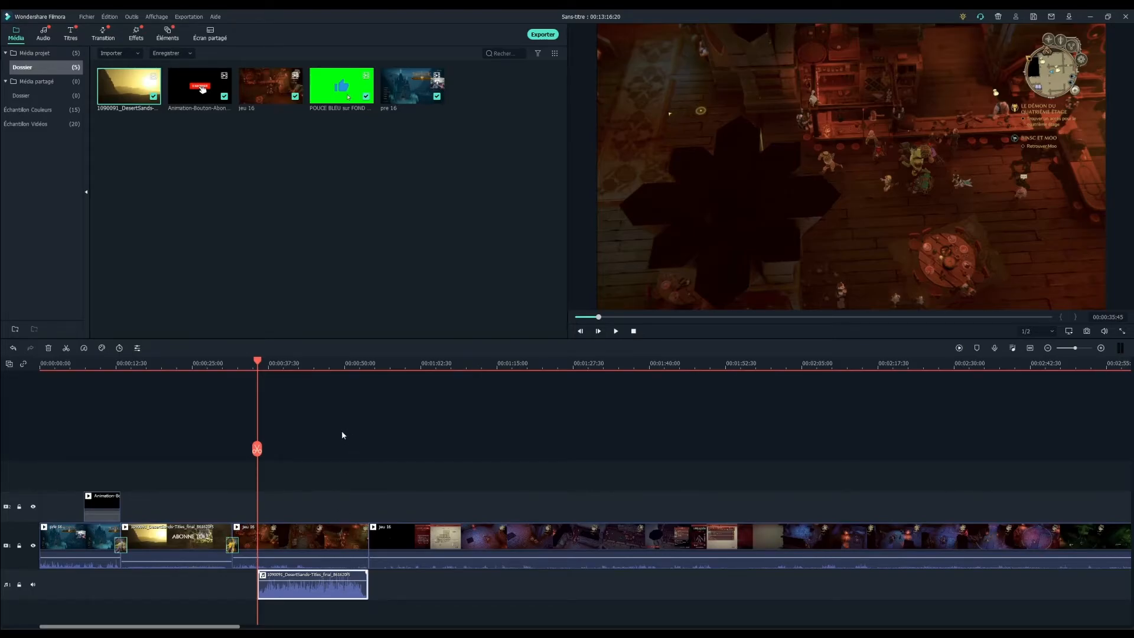
key(Delete)
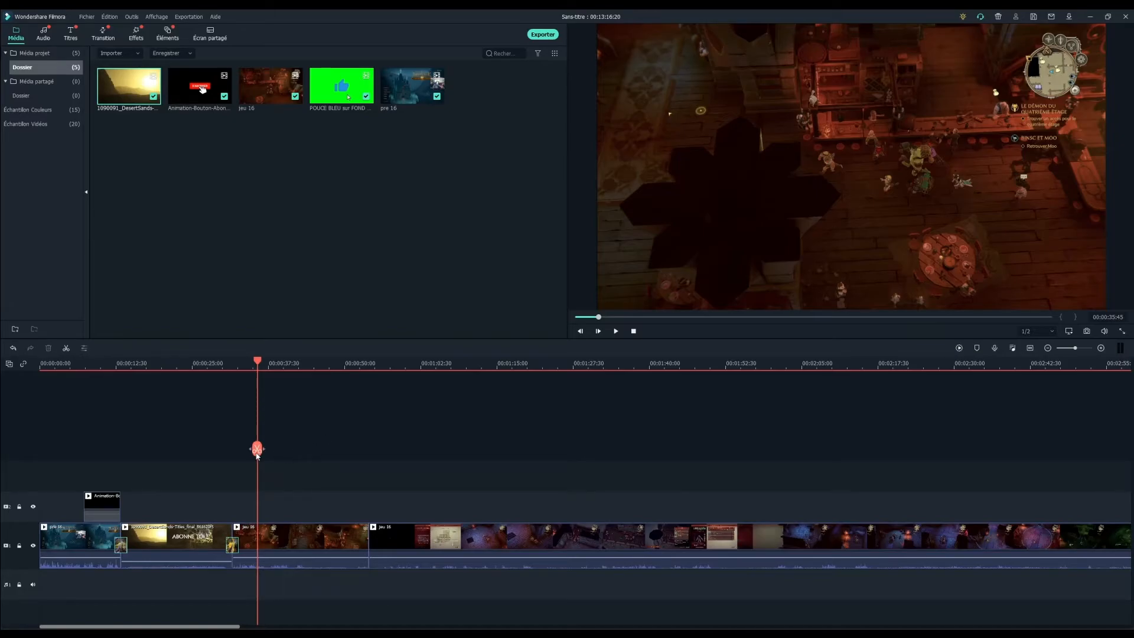
Play back the opening, intro and start of the gameplay from 00:00:00 to check the overlay and transitions, skipping ahead between them.
drag(257, 450, 40, 441)
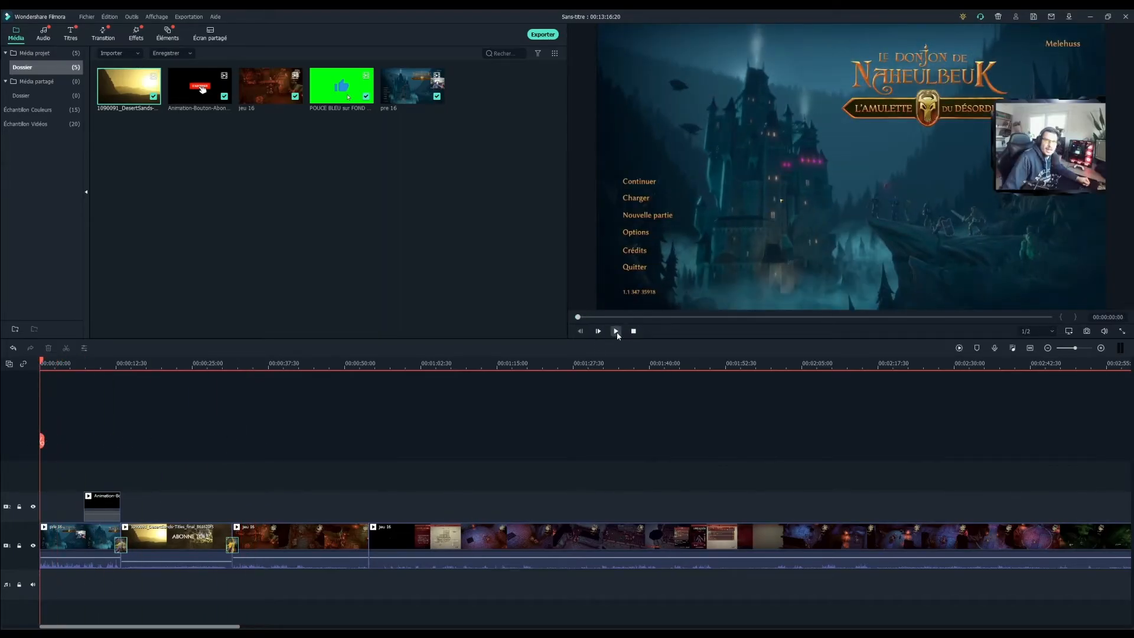
click(615, 331)
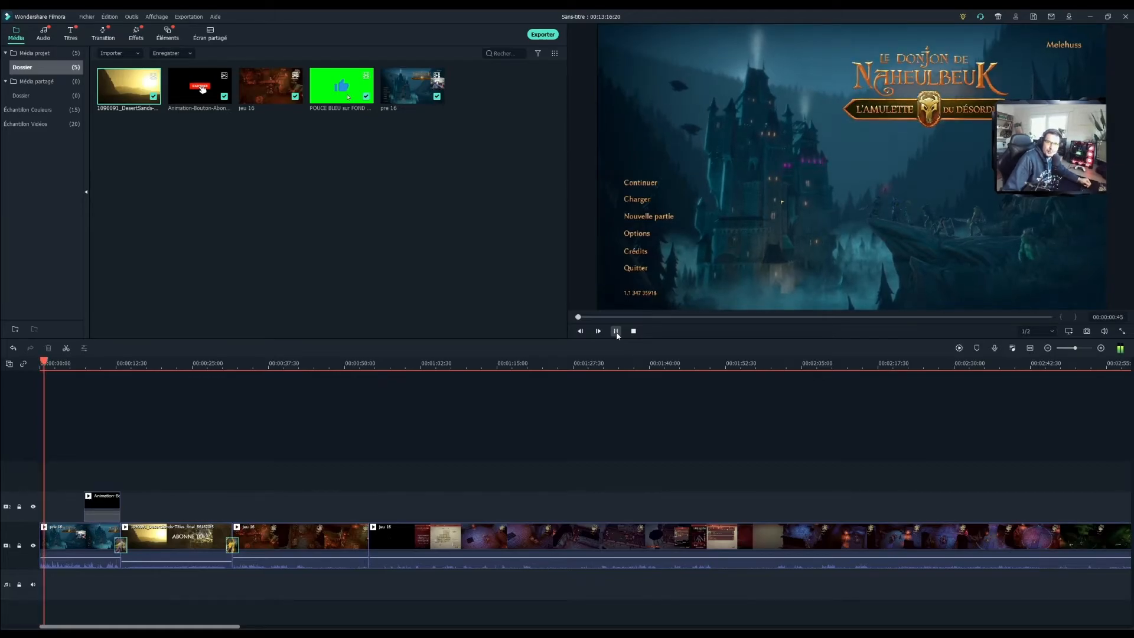
click(109, 365)
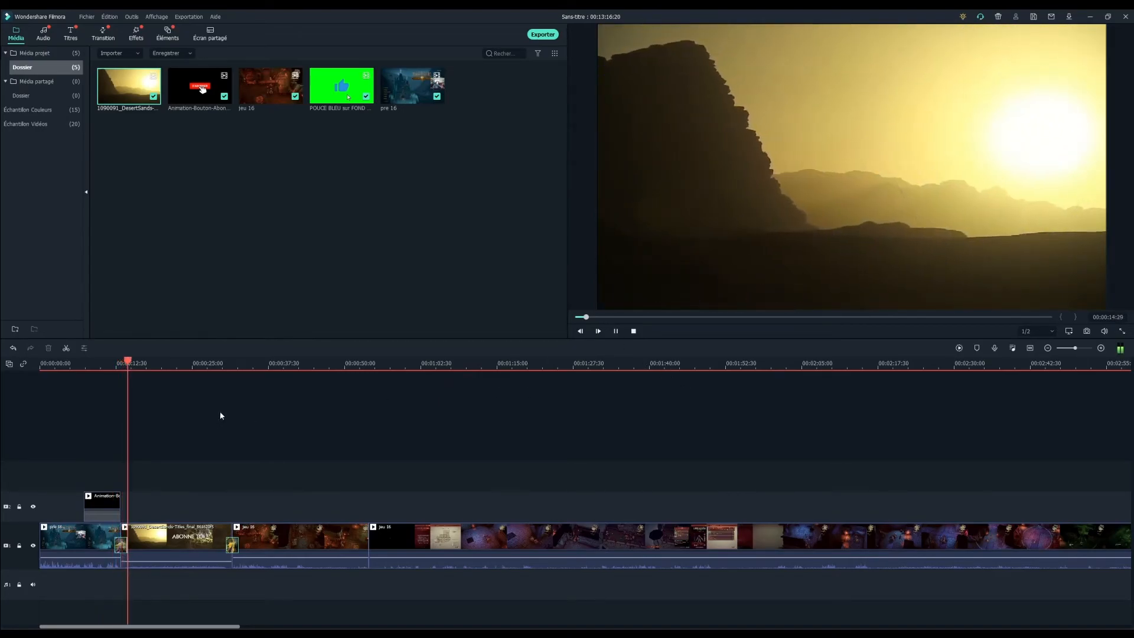
click(207, 365)
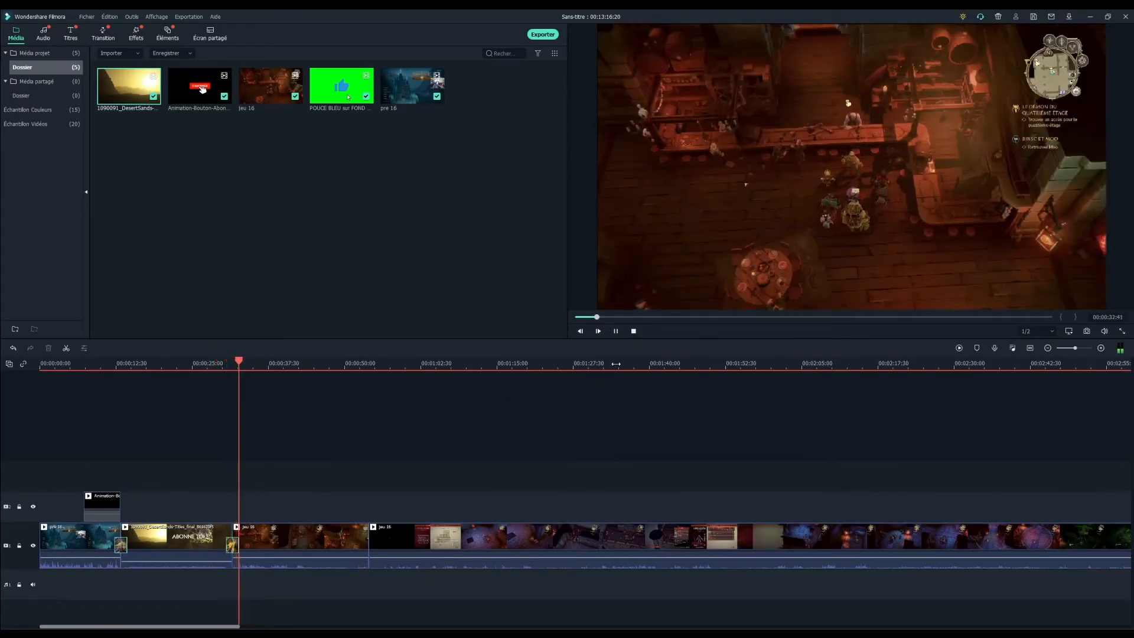
click(617, 335)
click(632, 331)
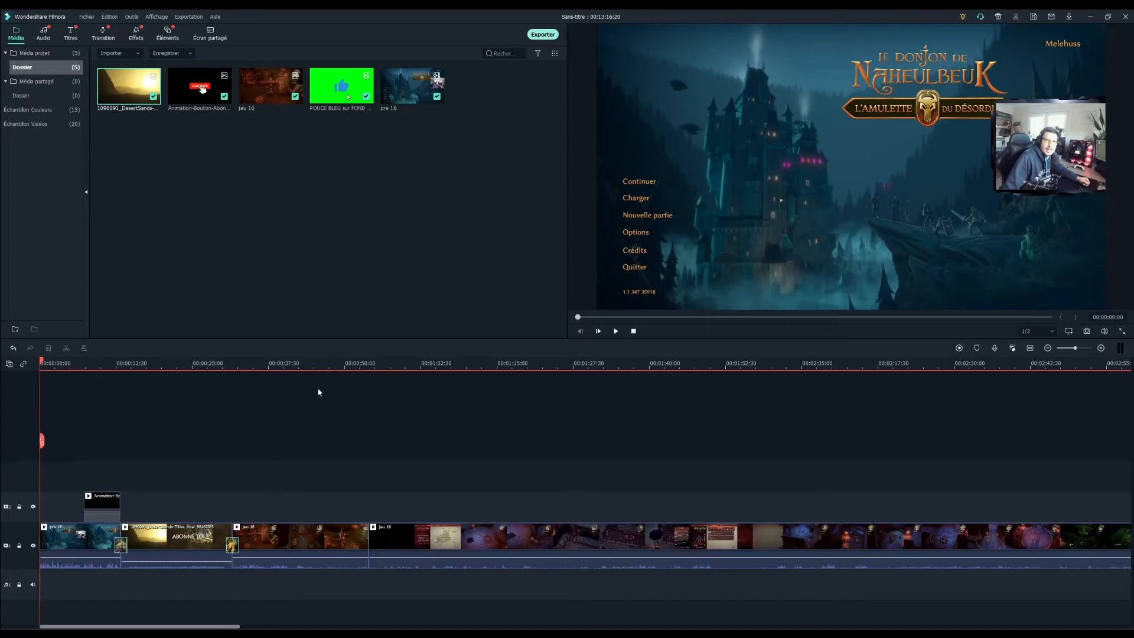
Export the video in HEVC format to the folder F:/Le donjon de Naheulbeuk/16.
click(674, 245)
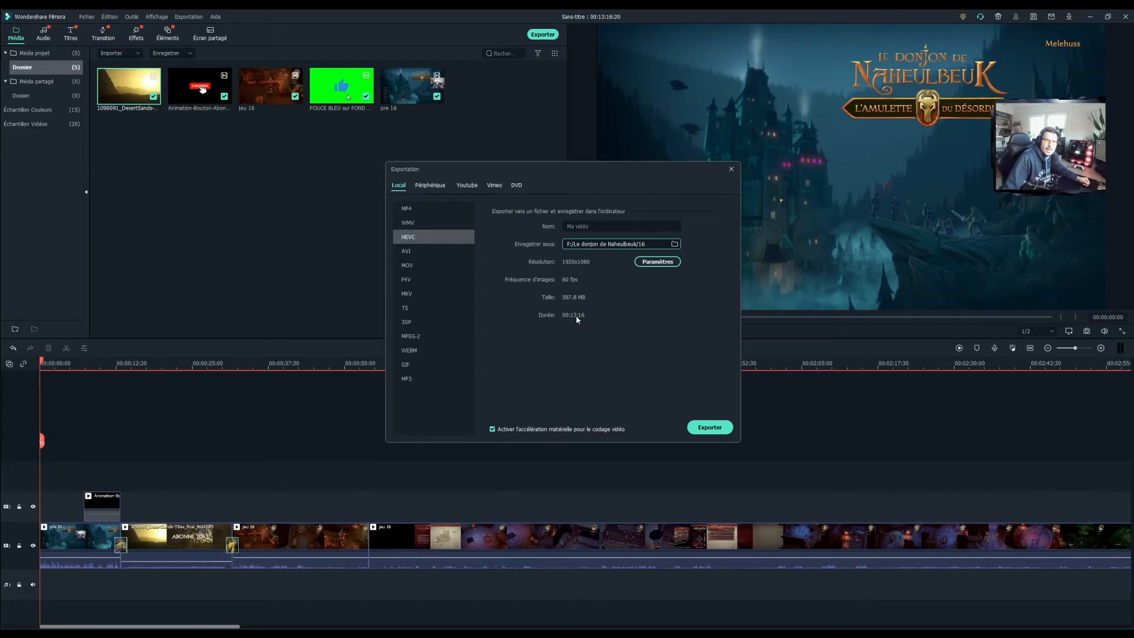
click(710, 427)
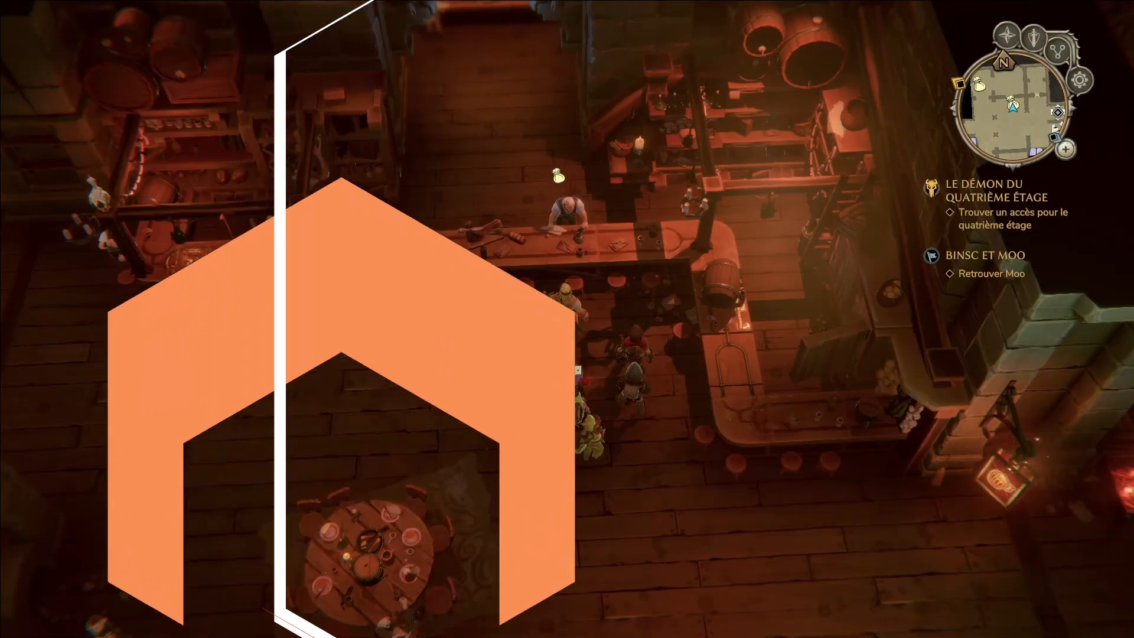
click(139, 363)
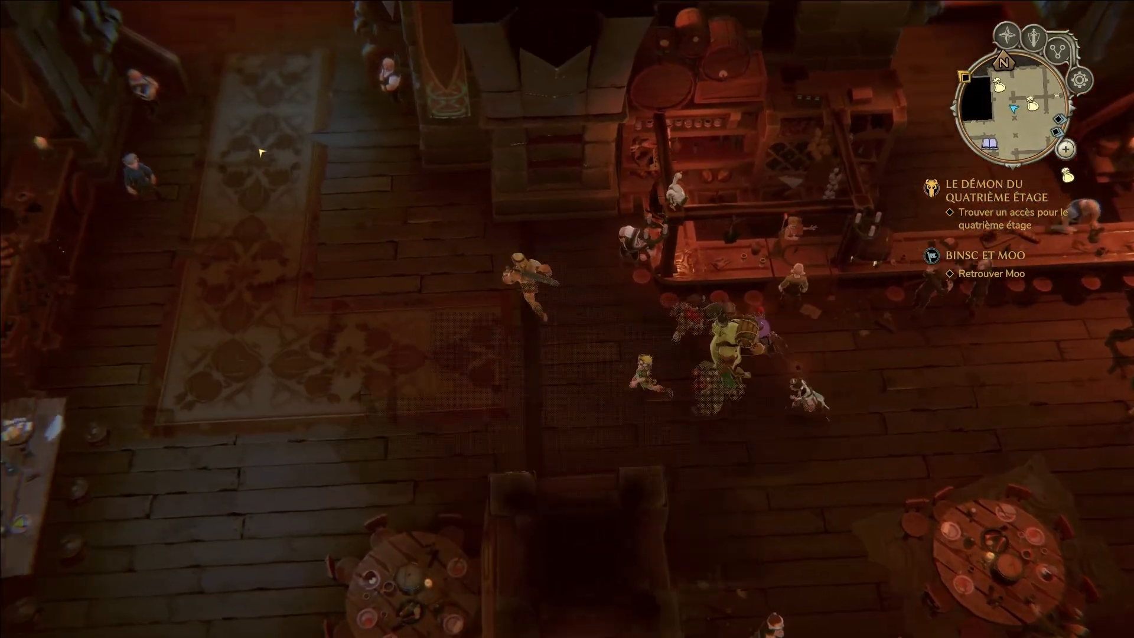
click(261, 152)
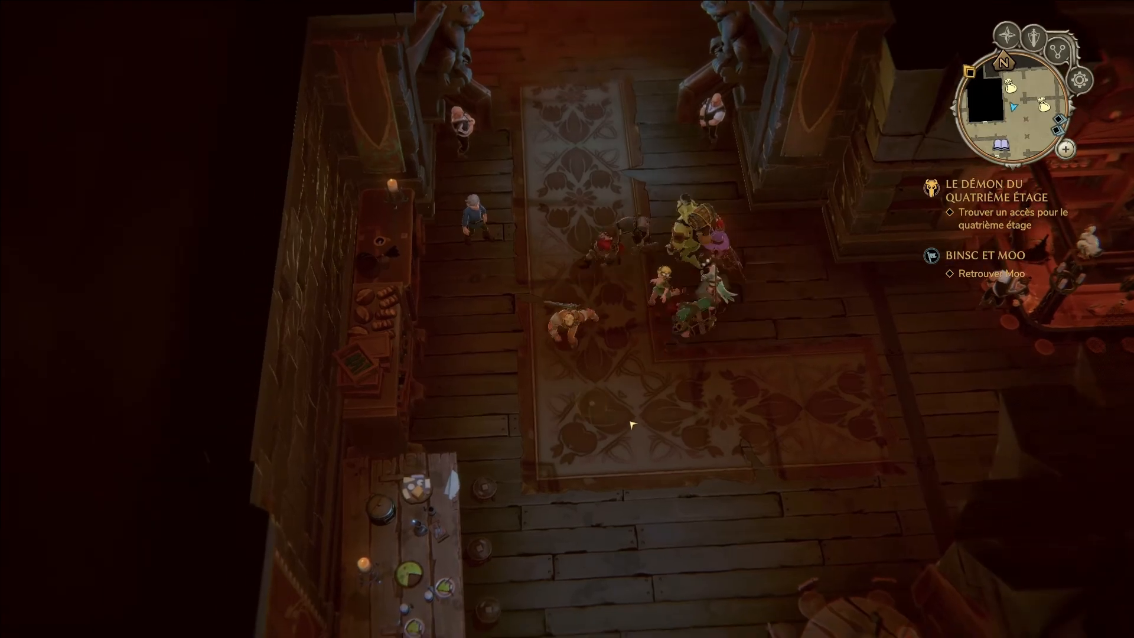
click(631, 424)
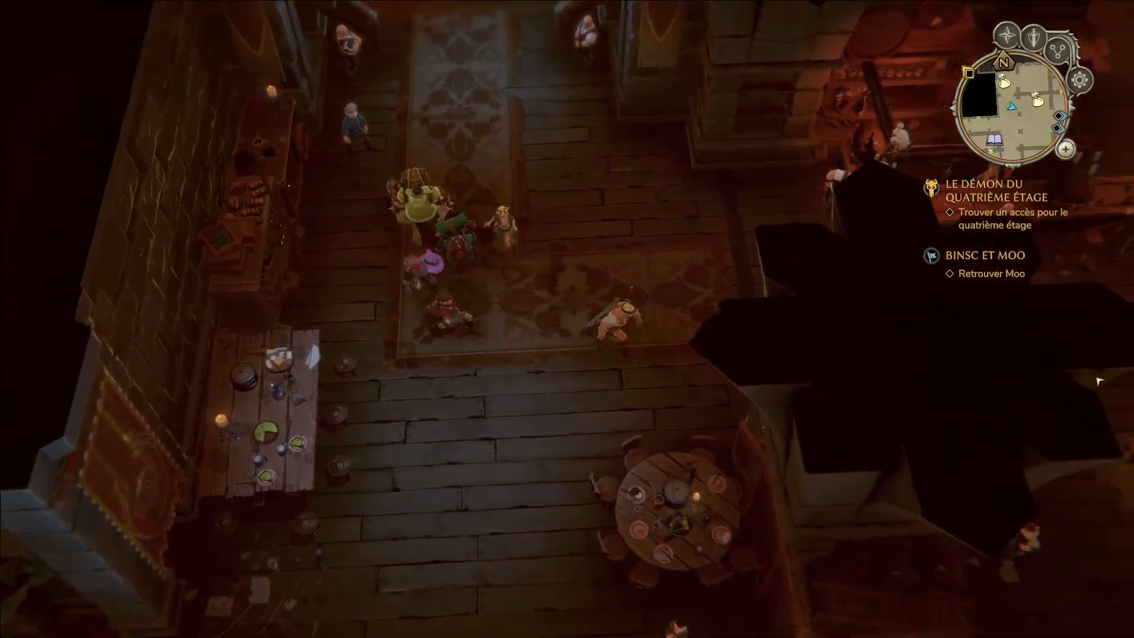
key(a)
key(e)
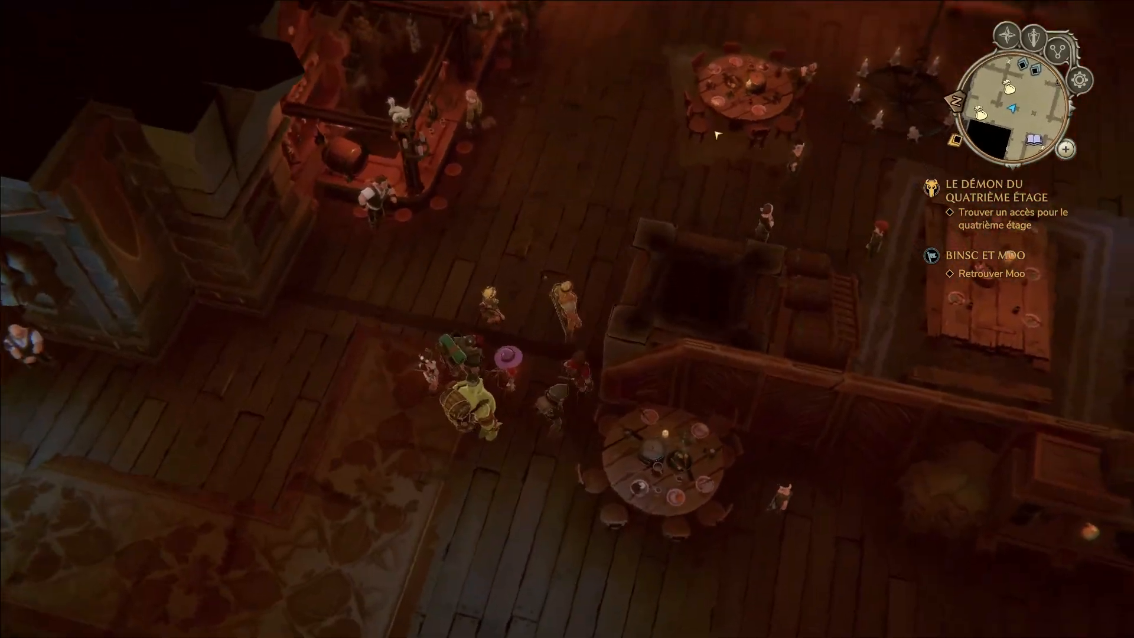
click(579, 72)
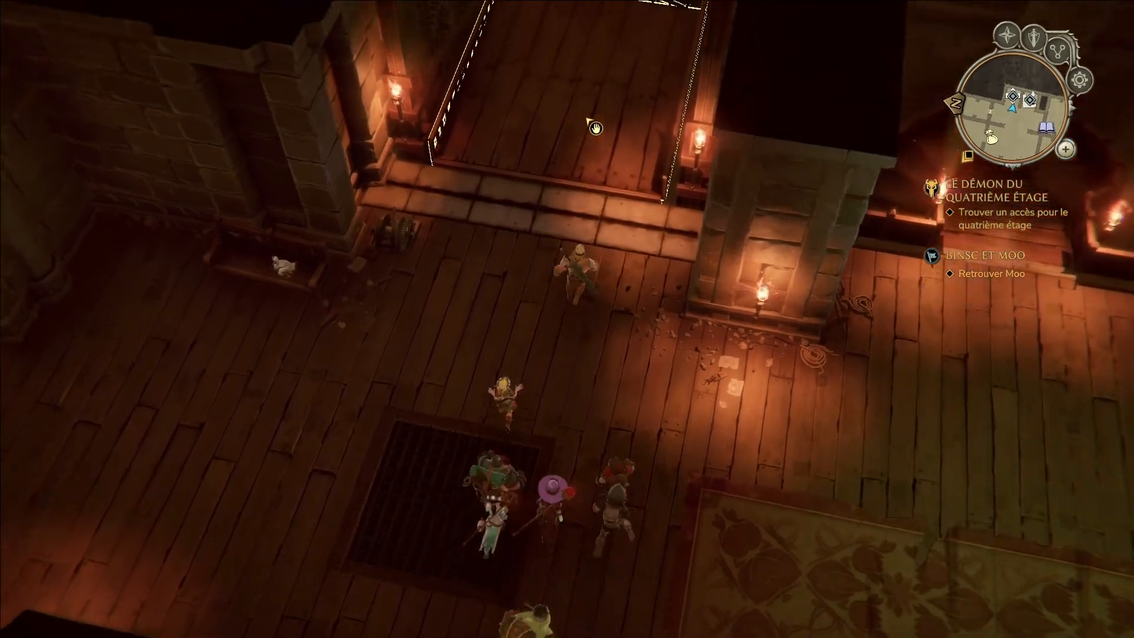
click(588, 121)
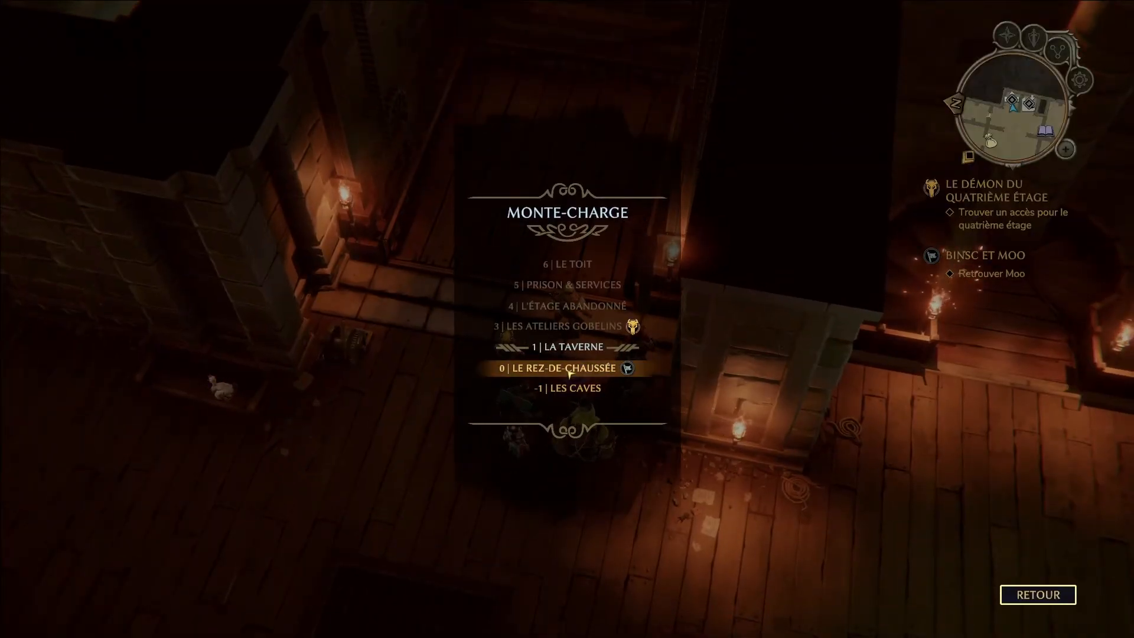
click(498, 365)
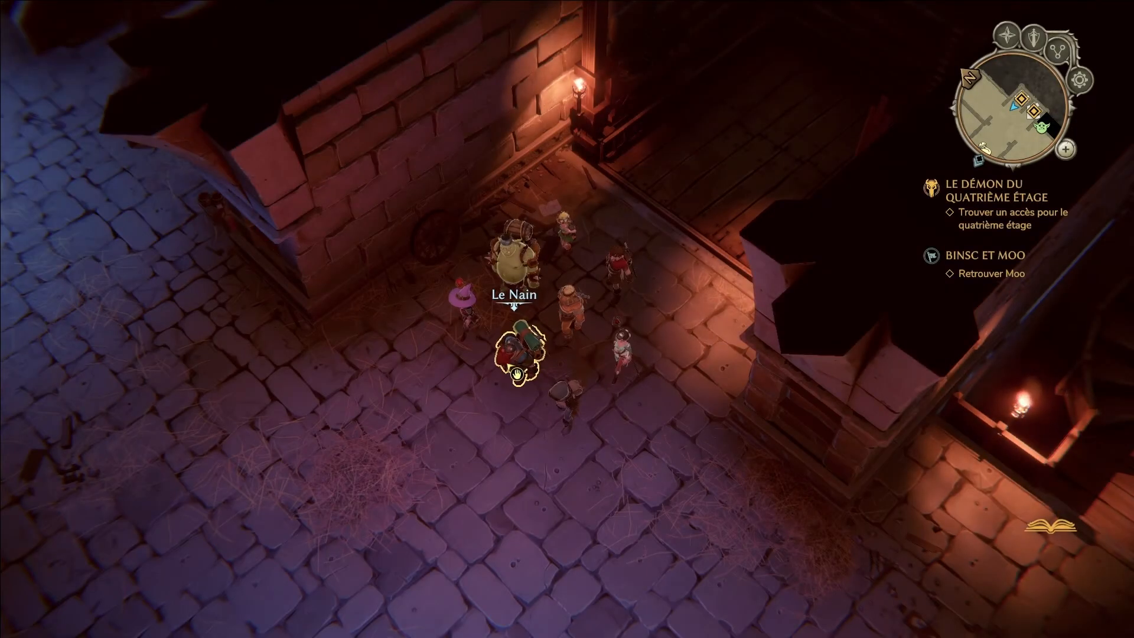
key(e)
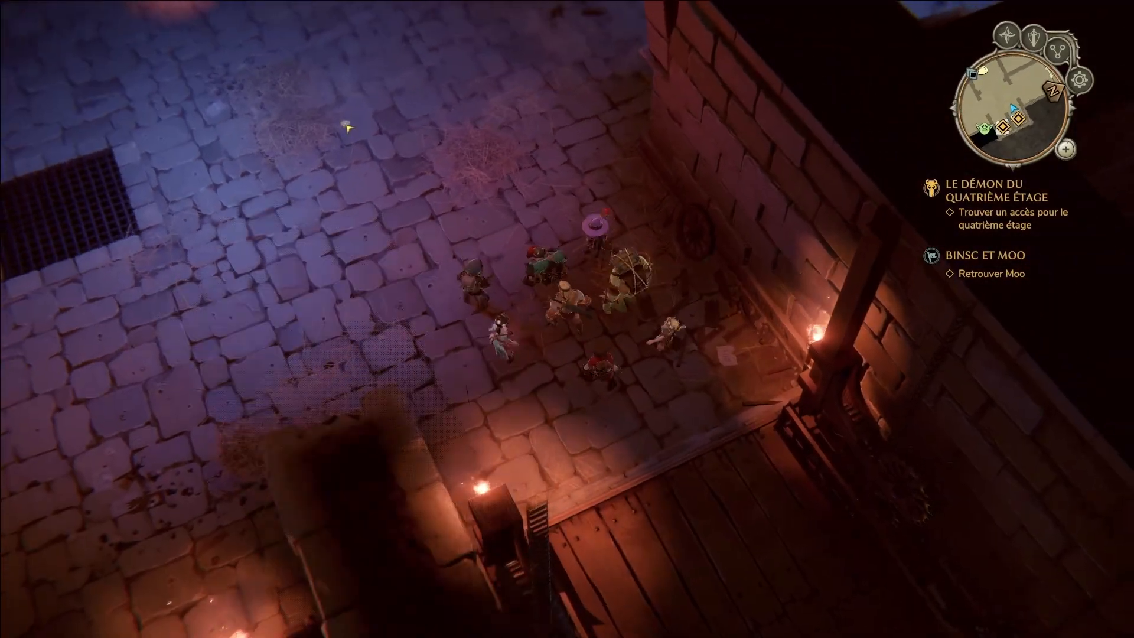
Move the party farther into the paved hall, consult the ground-floor quest map, and return to the game.
click(347, 124)
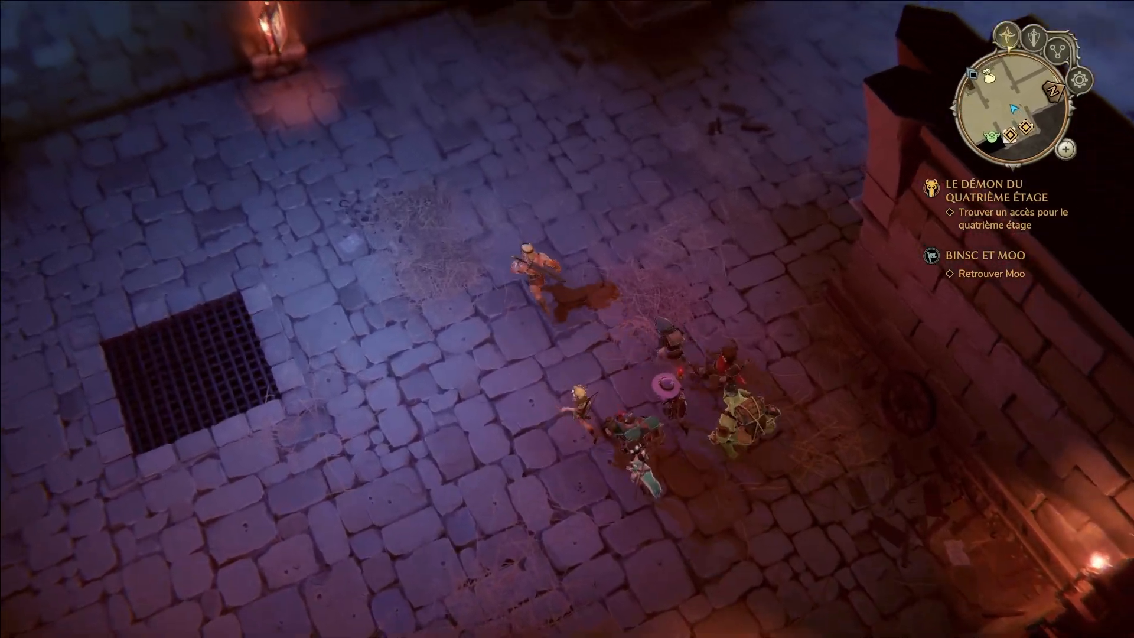
click(1006, 36)
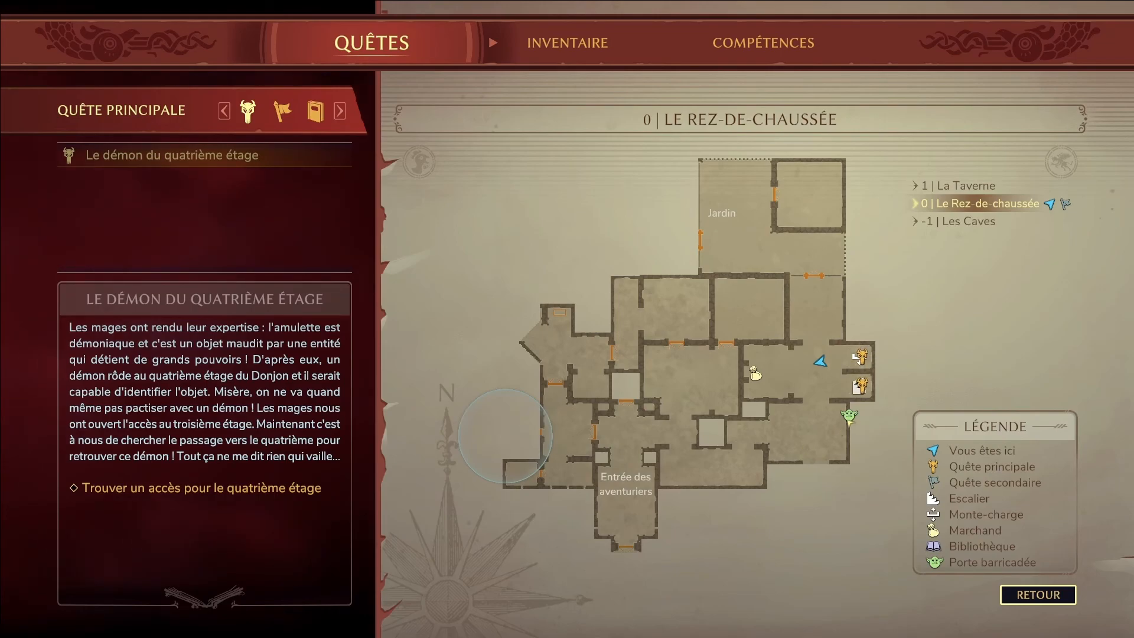
click(1037, 595)
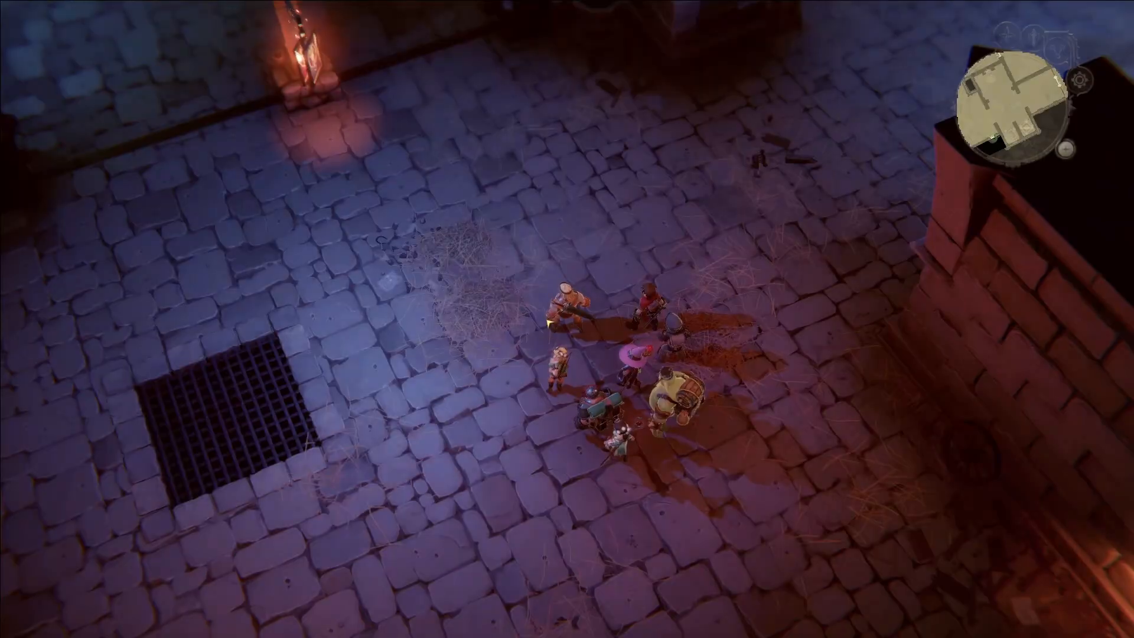
Lead the party past the floor grate and around the wall, through the torch-lit arched doorway into the outdoor garden.
click(402, 459)
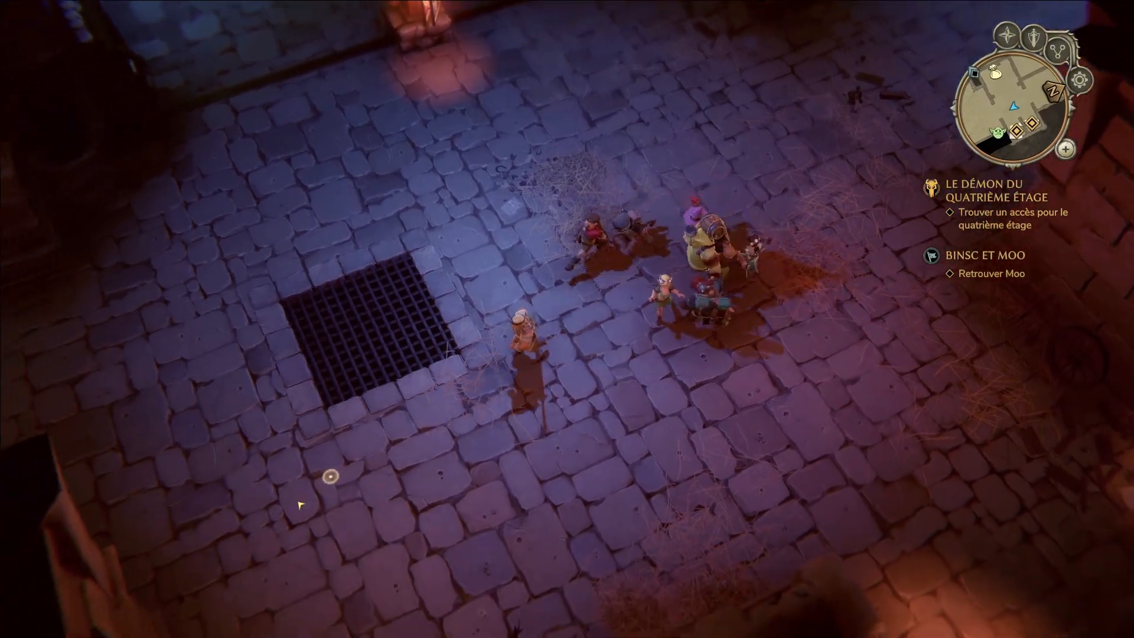
key(a)
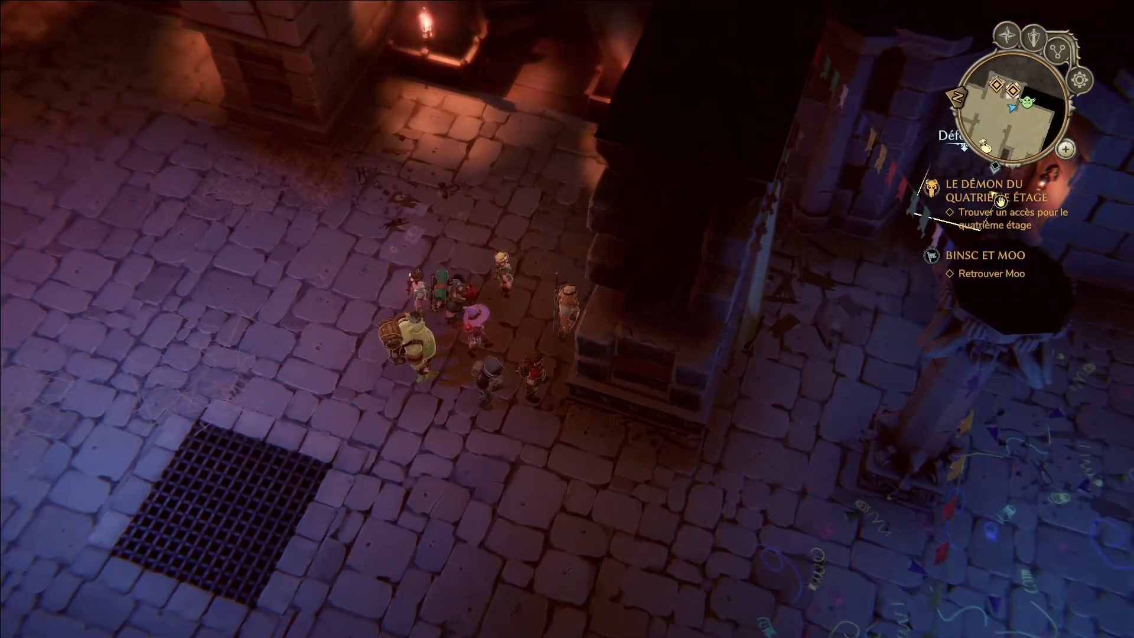
scroll(975, 190, up, 5)
click(1033, 257)
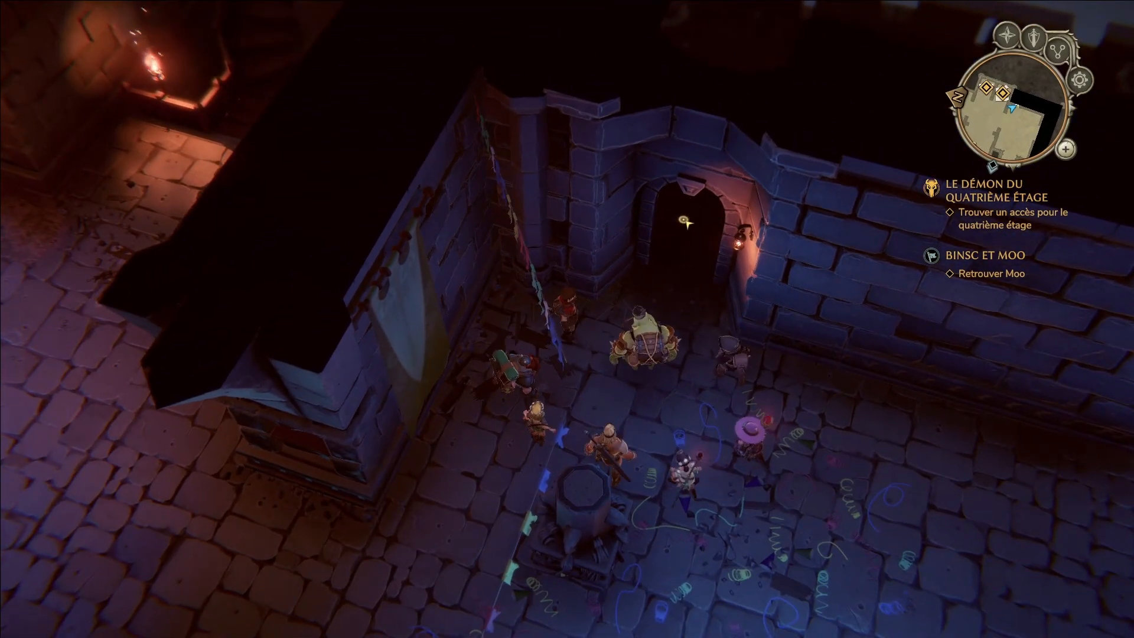
click(685, 222)
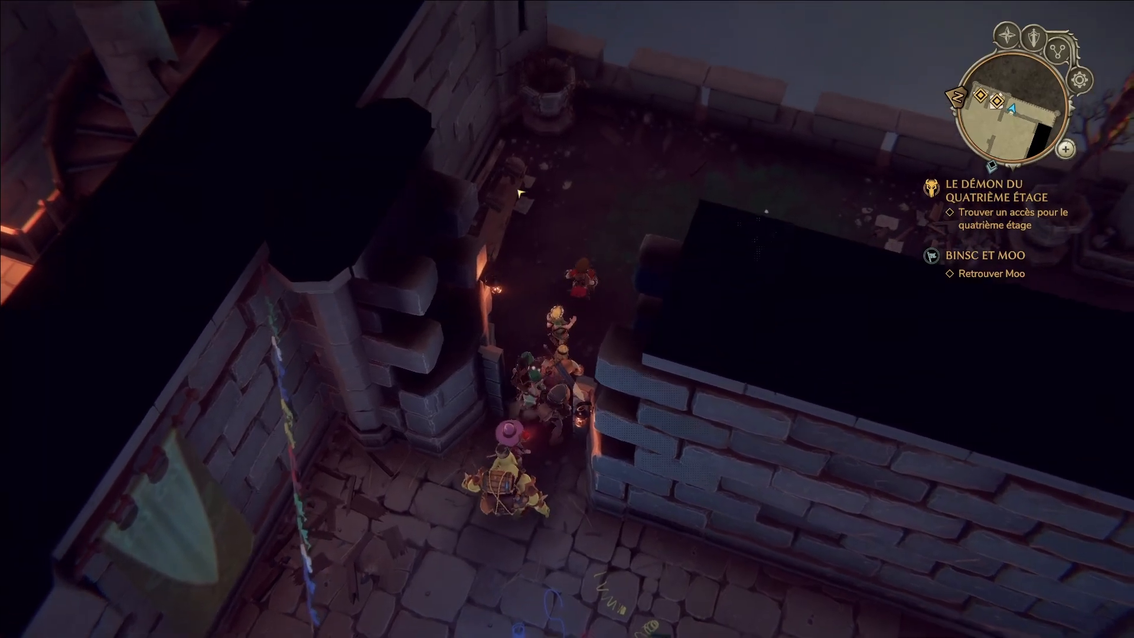
Lead the party along the garden's rampart to the chest at its far end, search it, and inspect the Bombe lacrymogène.
key(a)
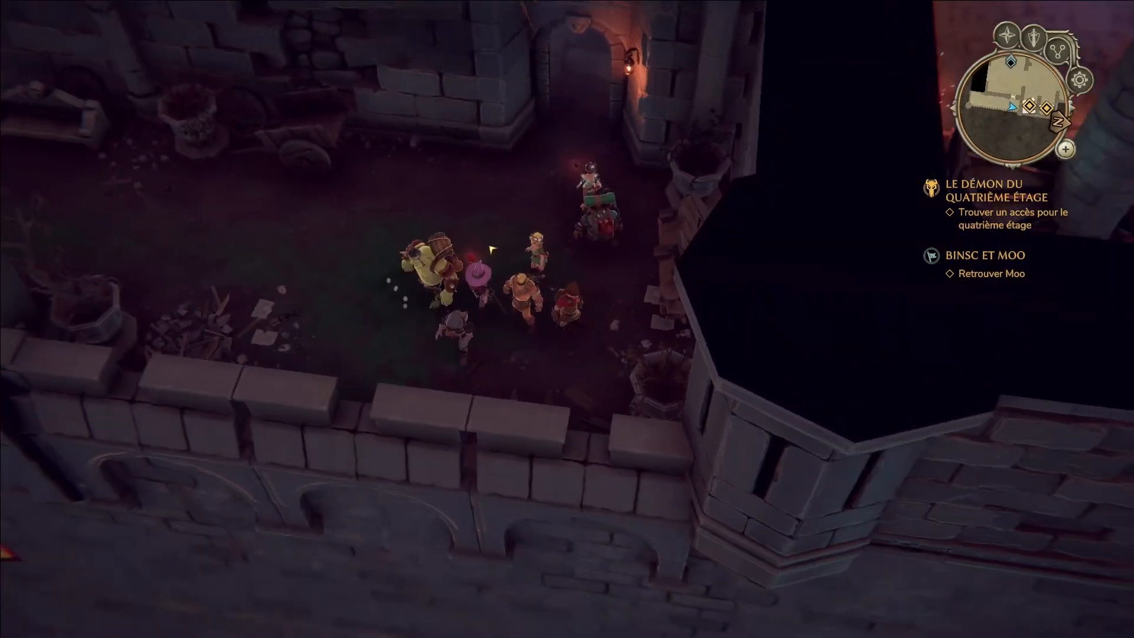
click(152, 141)
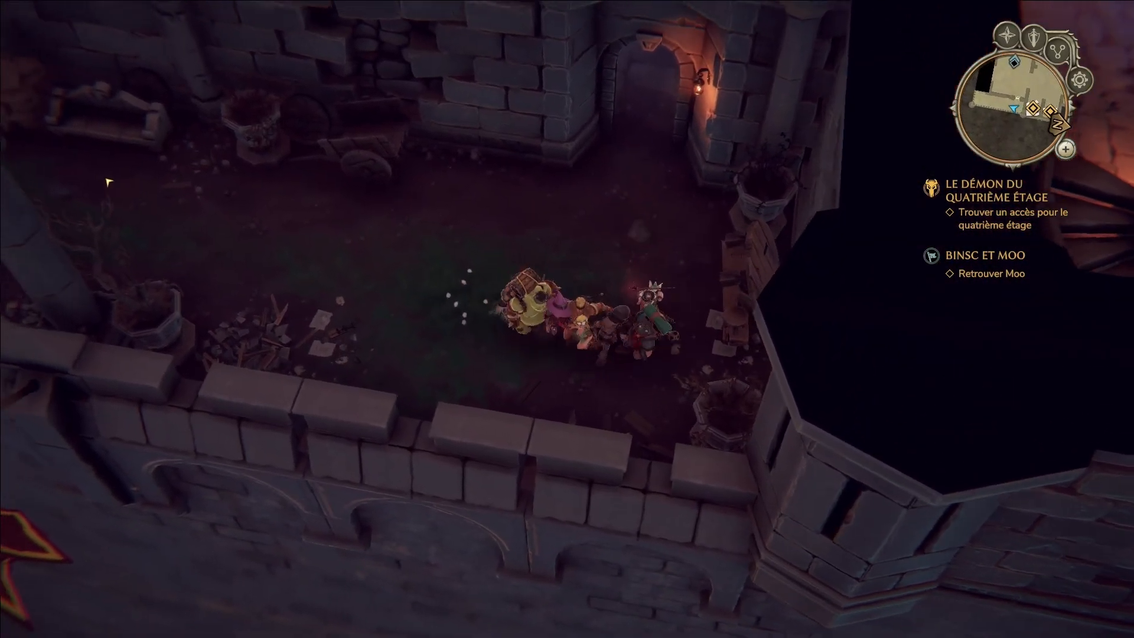
click(109, 184)
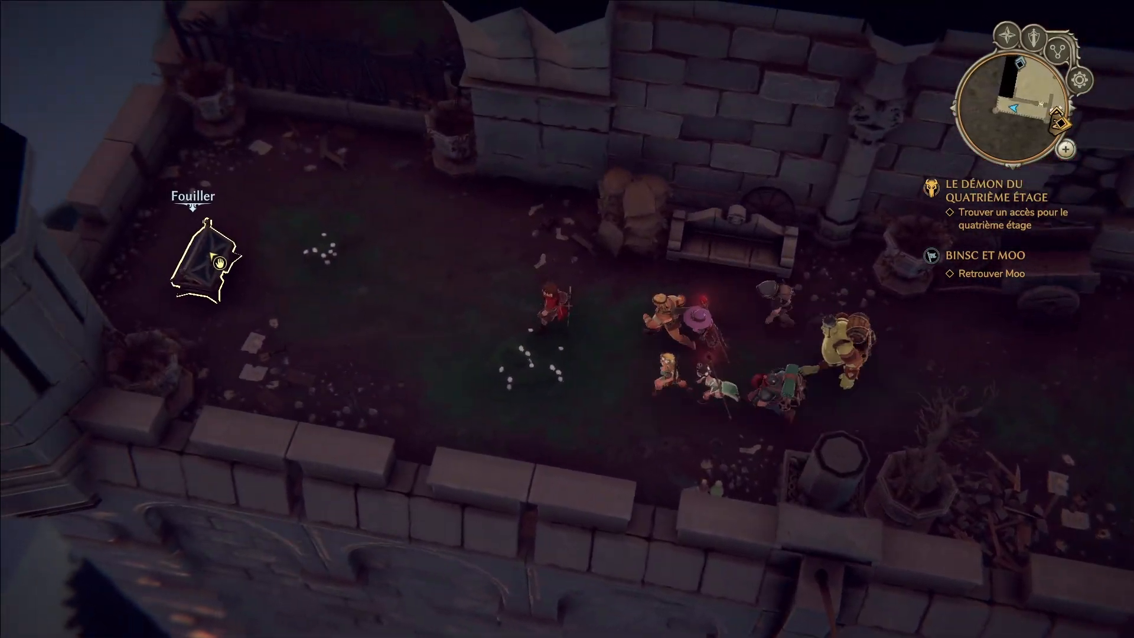
click(211, 255)
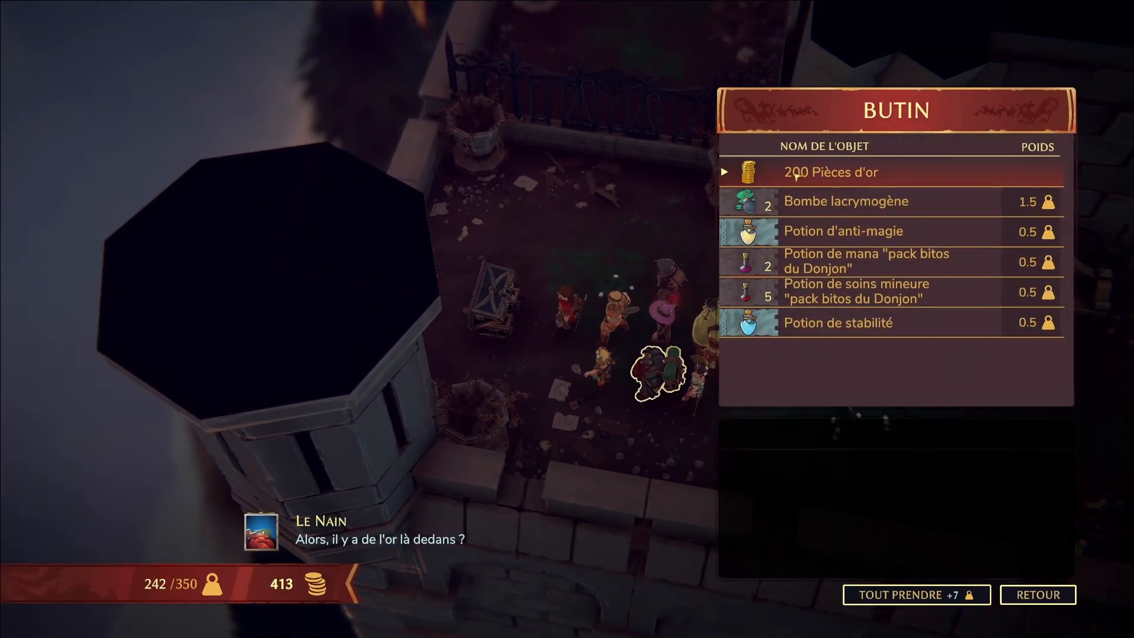
mouse_move(825, 192)
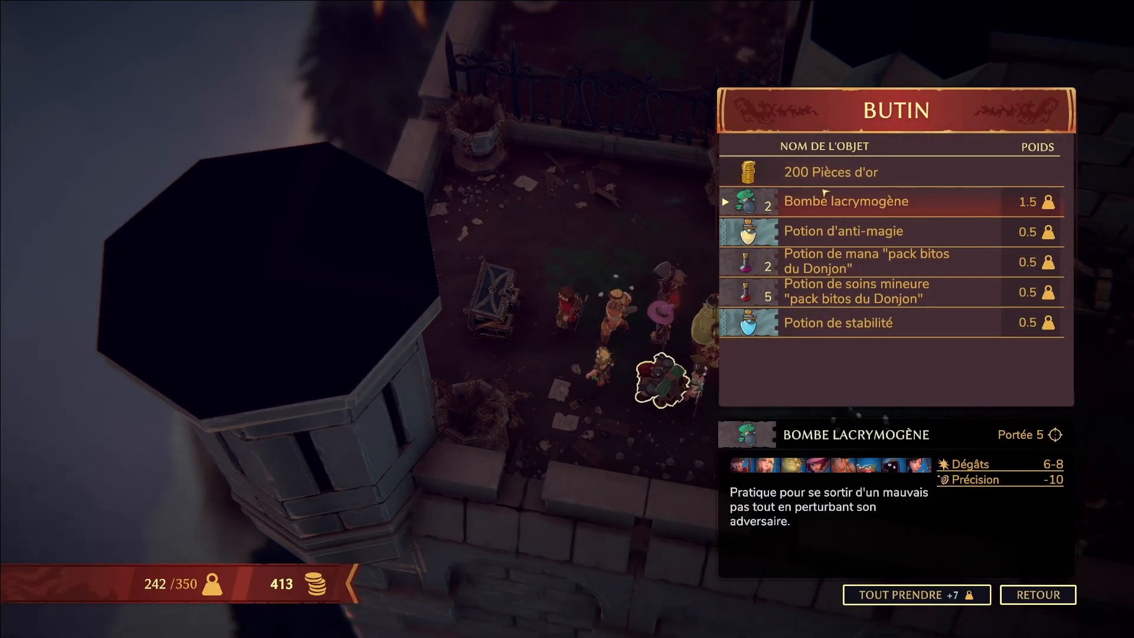